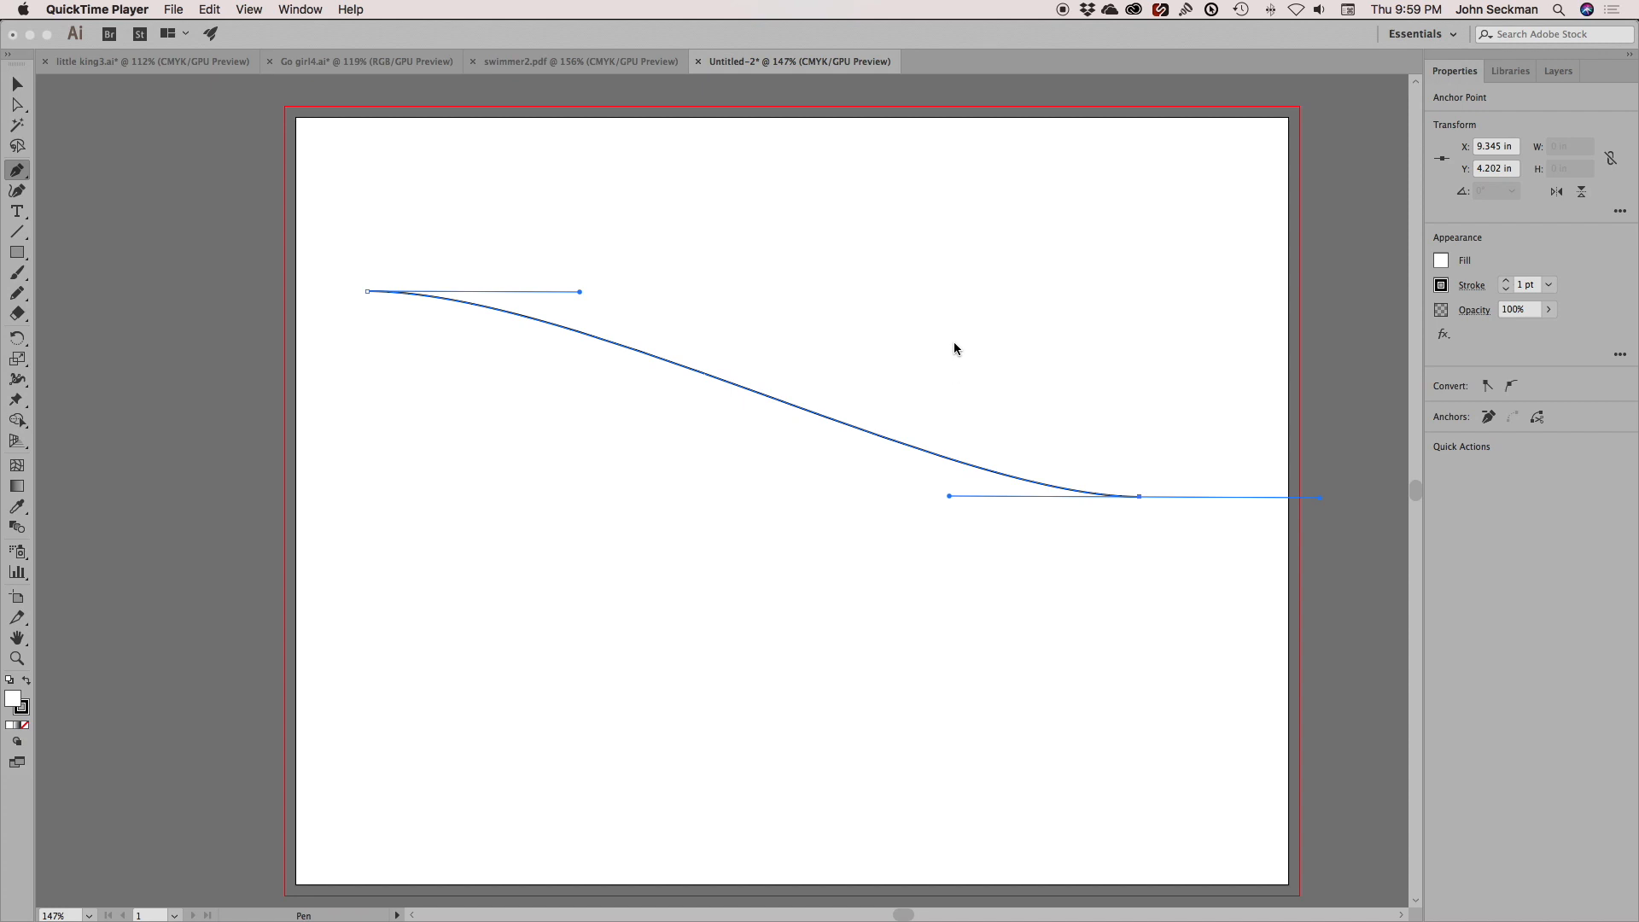
Show the Appearance panel for the curved path, place it over the upper artboard and make it slightly taller
{"action": "left_click", "coordinate": [954, 350]}
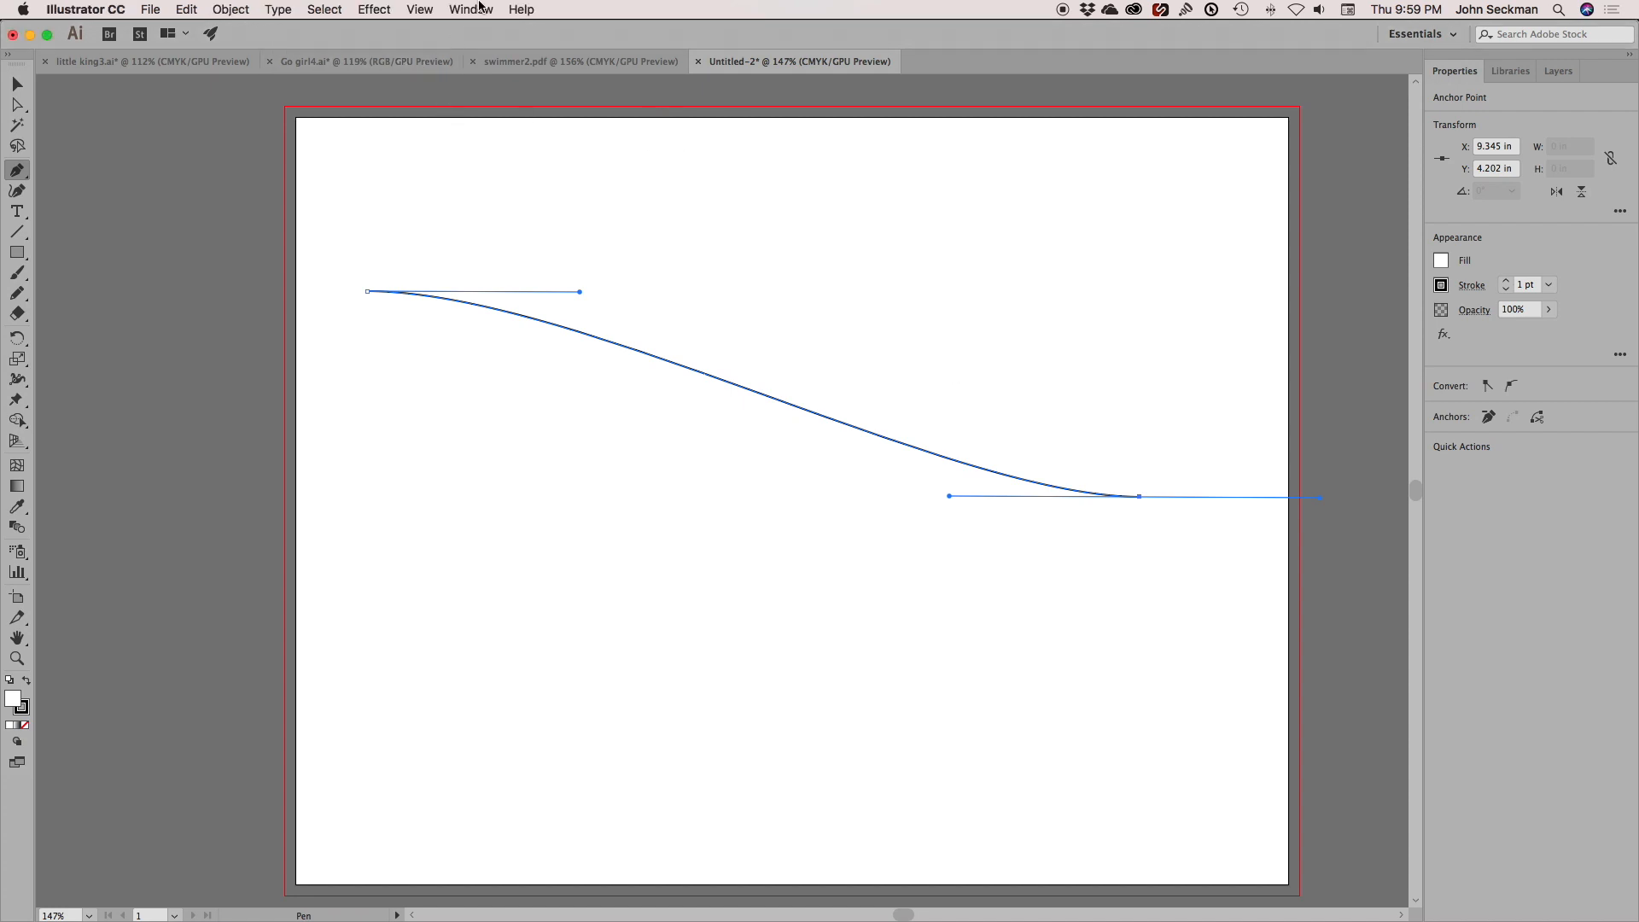
{"action": "left_click", "coordinate": [482, 9]}
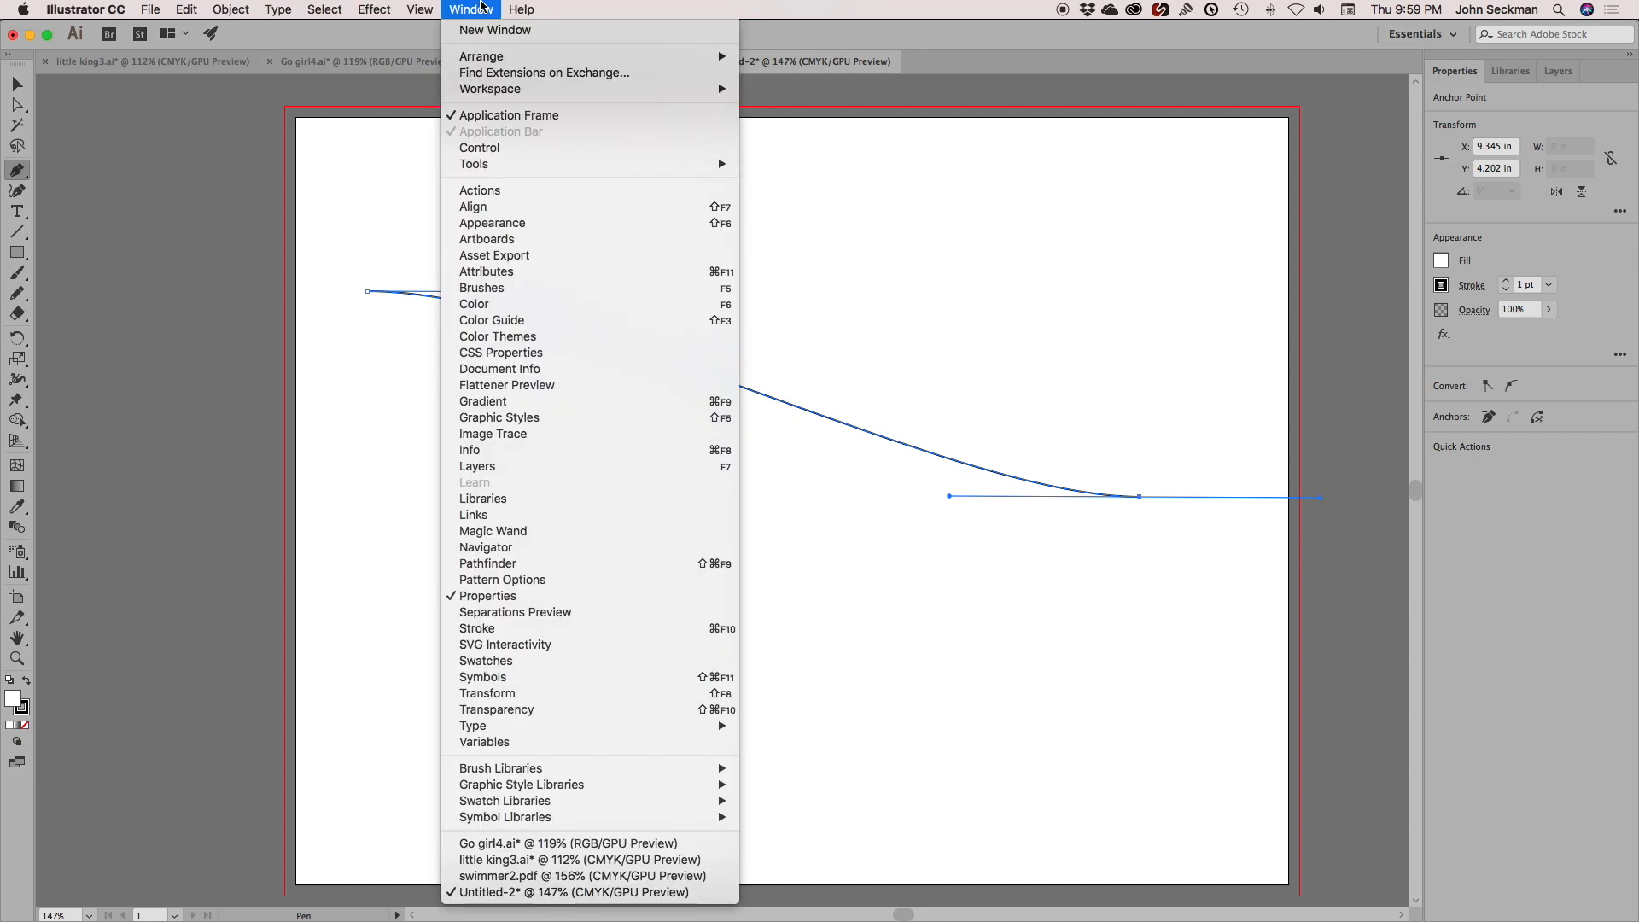
{"action": "left_click", "coordinate": [503, 226]}
{"action": "left_click_drag", "start_coordinate": [745, 280], "coordinate": [1154, 141]}
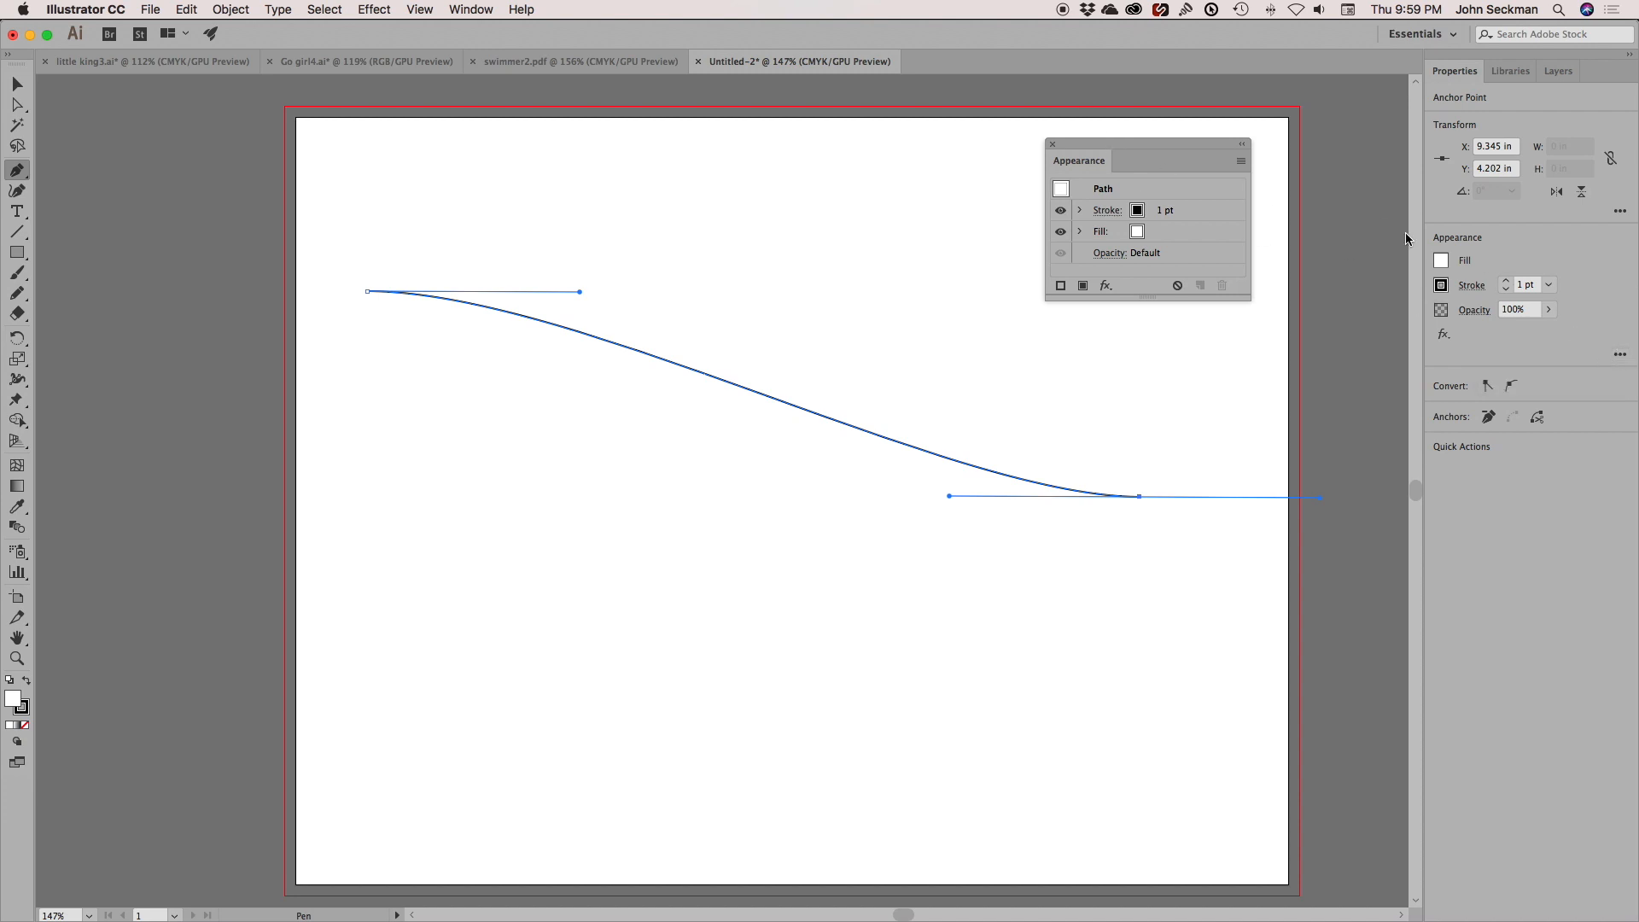
{"action": "left_click_drag", "start_coordinate": [1136, 145], "coordinate": [941, 159]}
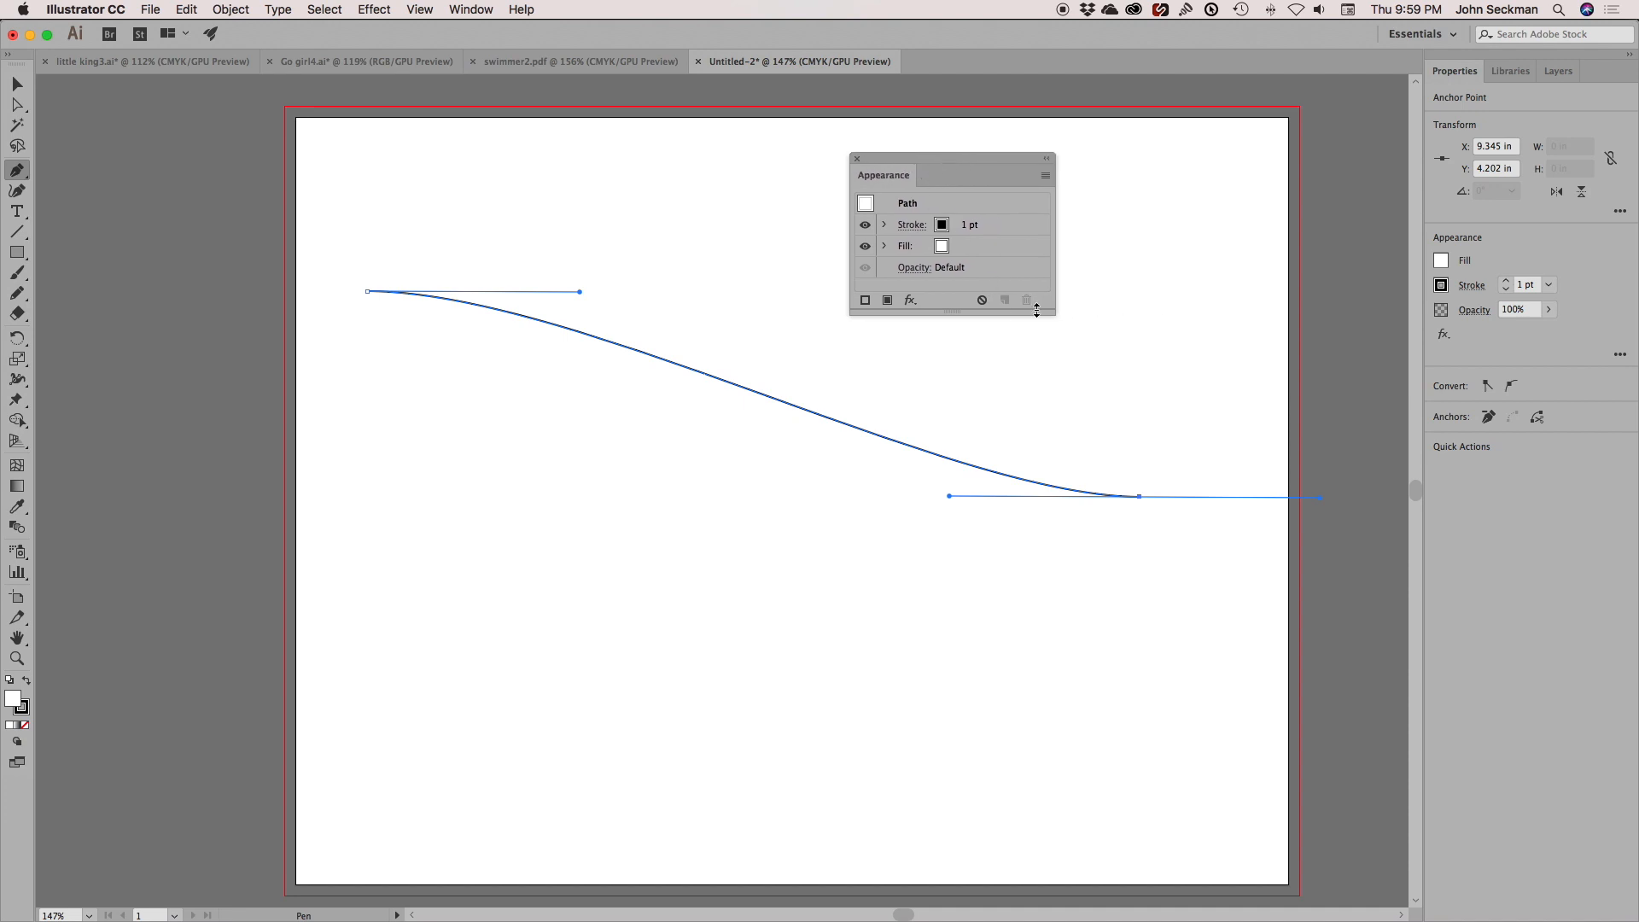
{"action": "left_click_drag", "start_coordinate": [1036, 309], "coordinate": [1036, 325]}
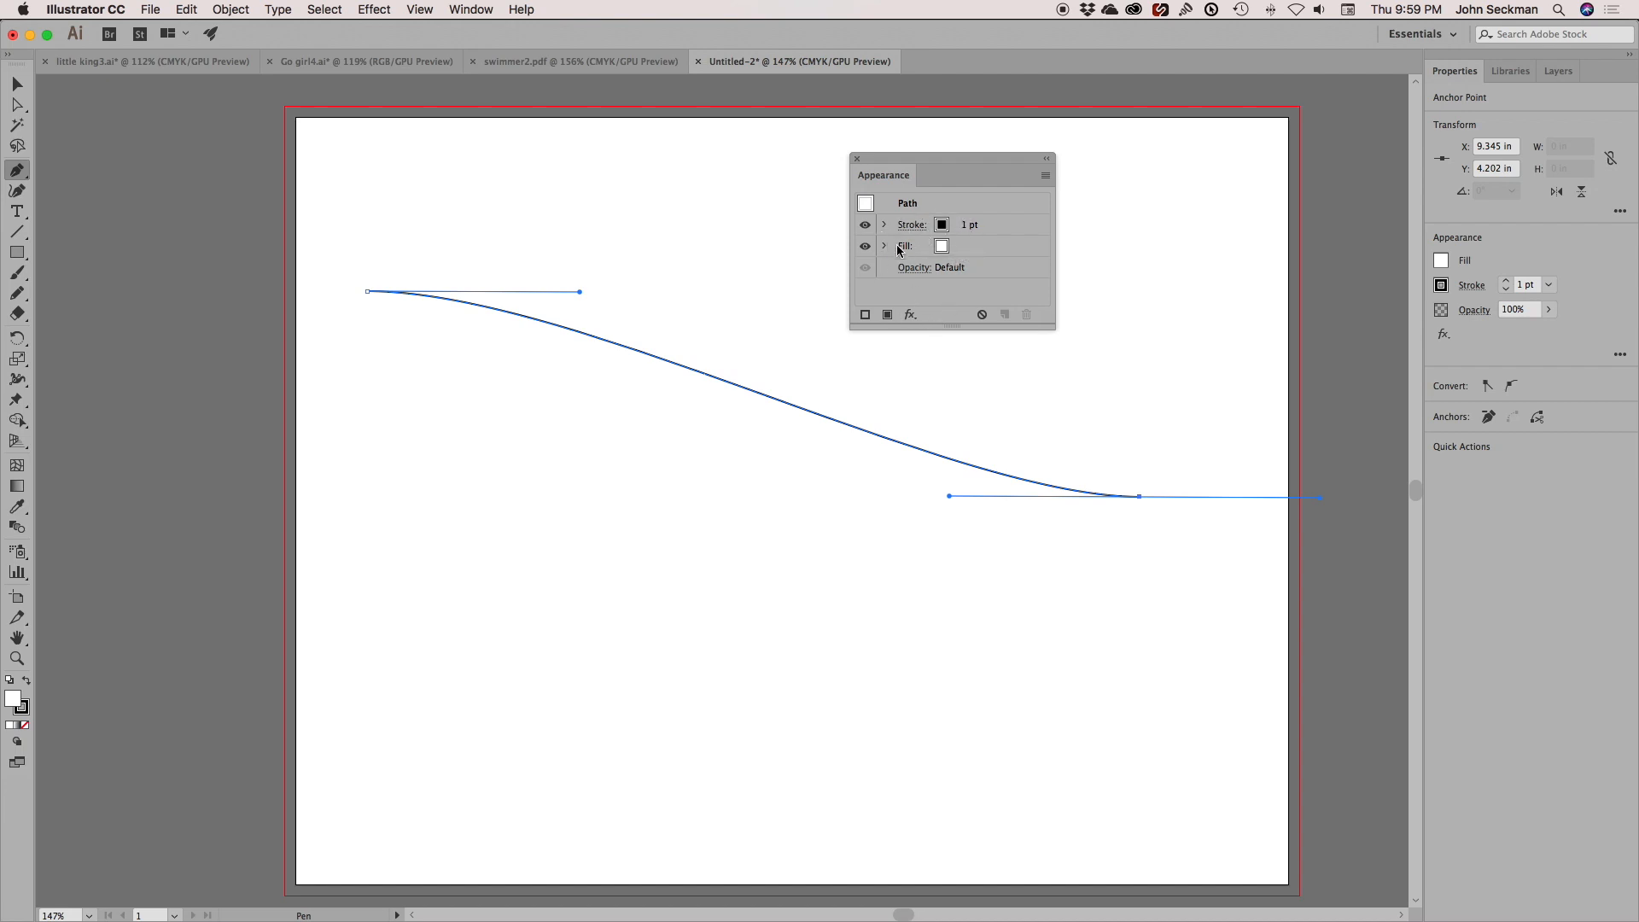
Set the curved path's fill to None and move the Appearance panel clear of the artwork
{"action": "left_click", "coordinate": [953, 255]}
{"action": "left_click", "coordinate": [957, 253]}
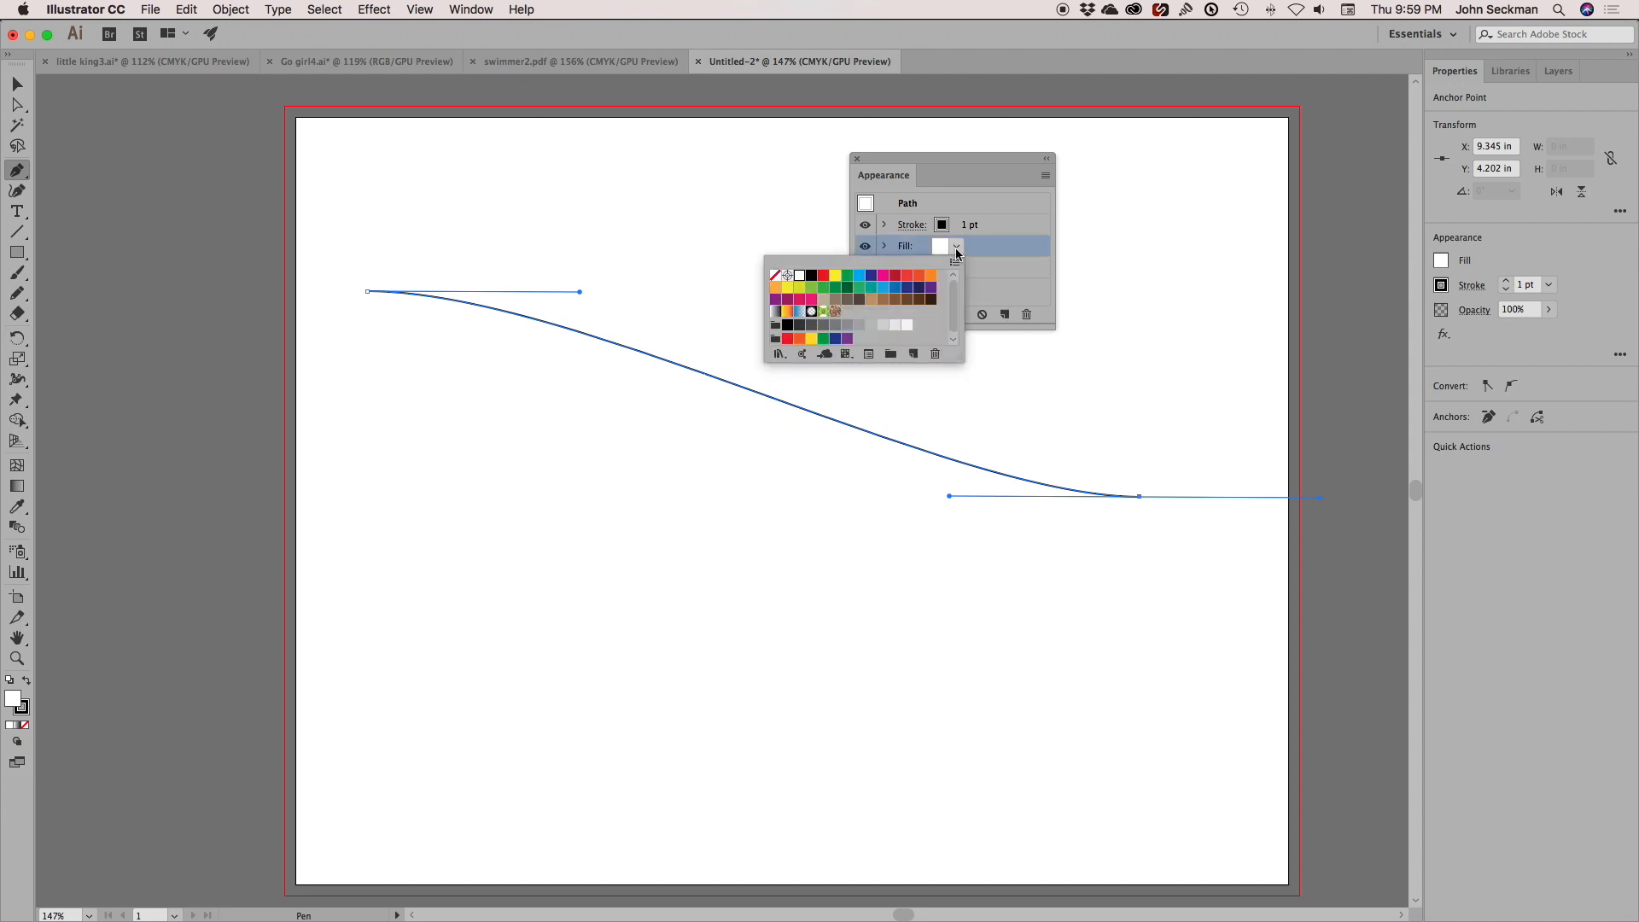
{"action": "left_click", "coordinate": [775, 276]}
{"action": "left_click", "coordinate": [999, 271]}
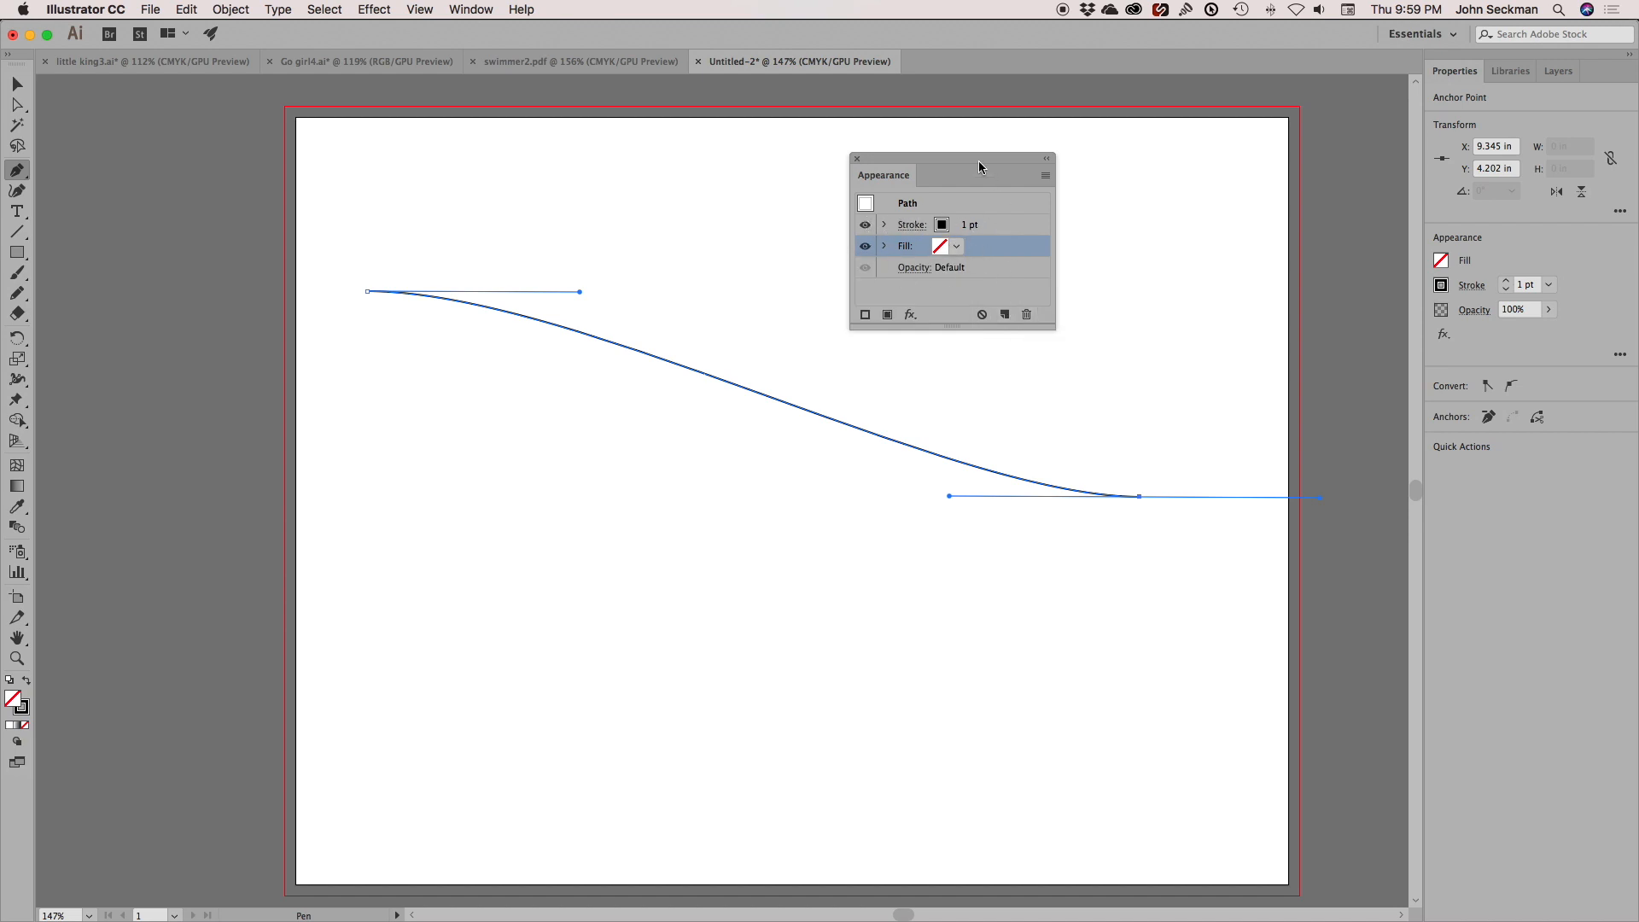
{"action": "left_click_drag", "start_coordinate": [971, 157], "coordinate": [1154, 167]}
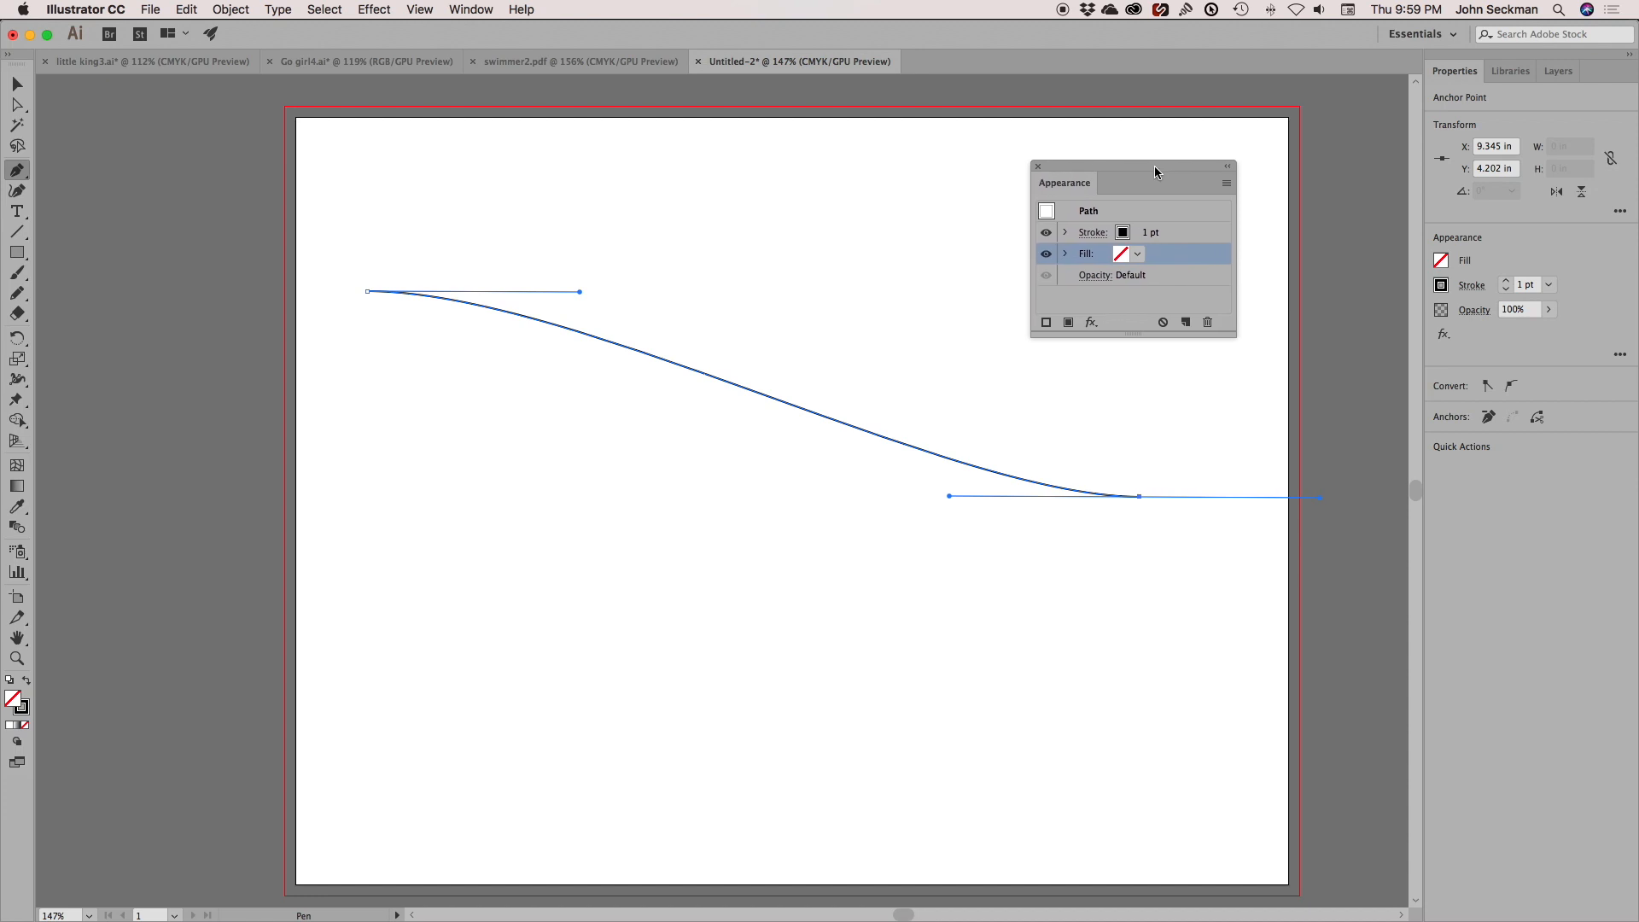
Set the curved path's black stroke weight to 72 pt
{"action": "left_click", "coordinate": [1148, 238]}
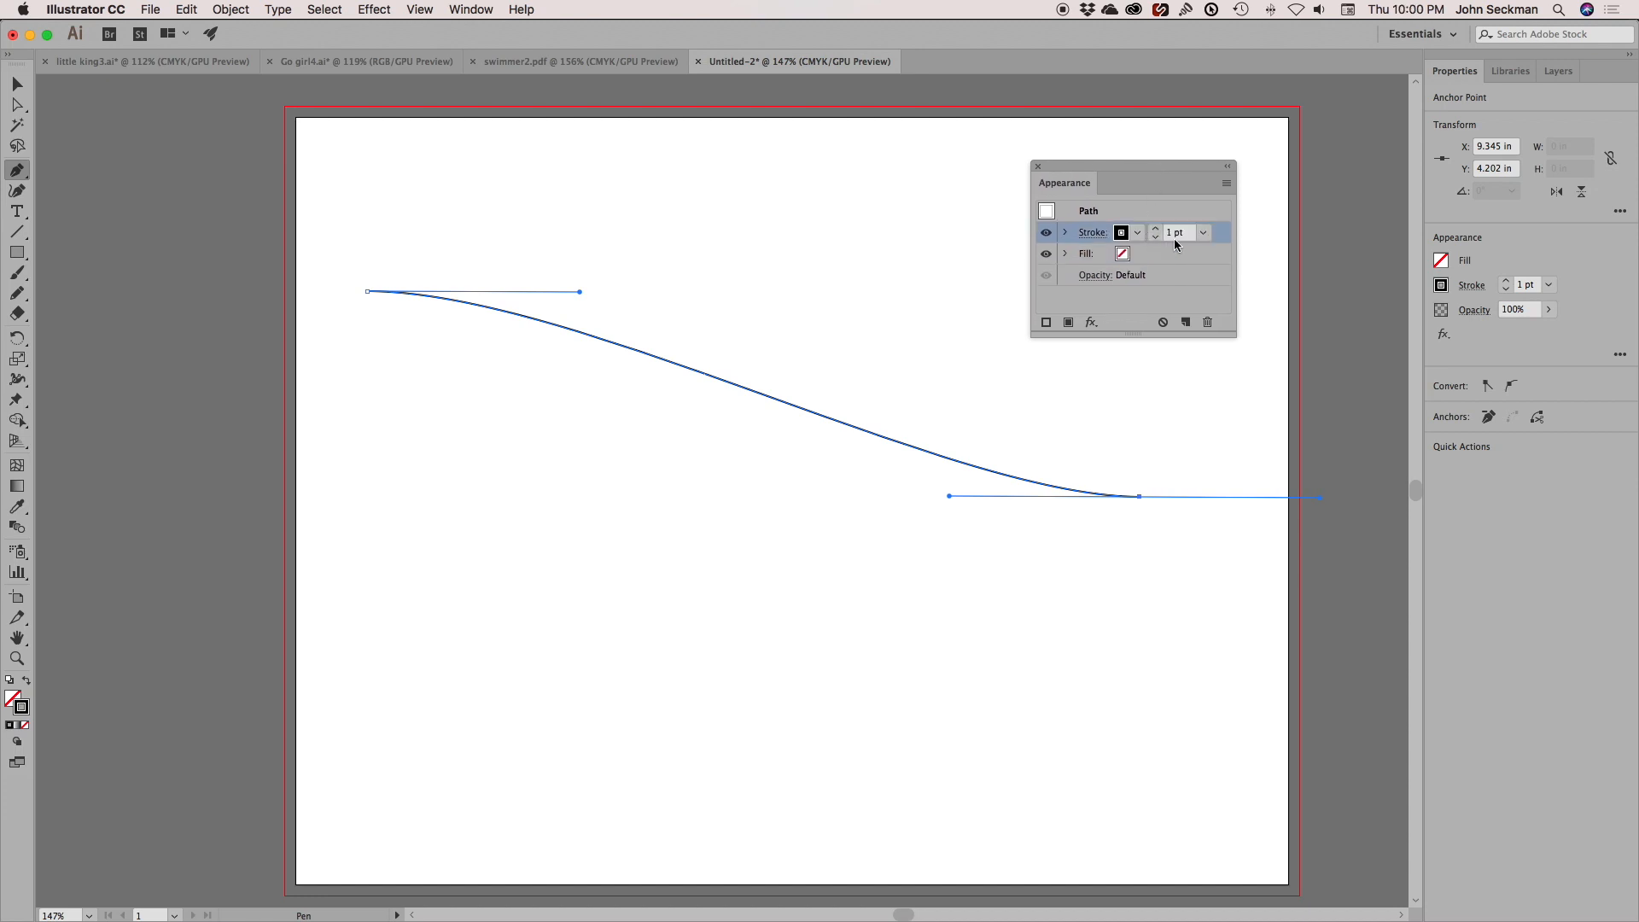
{"action": "left_click", "coordinate": [1202, 232]}
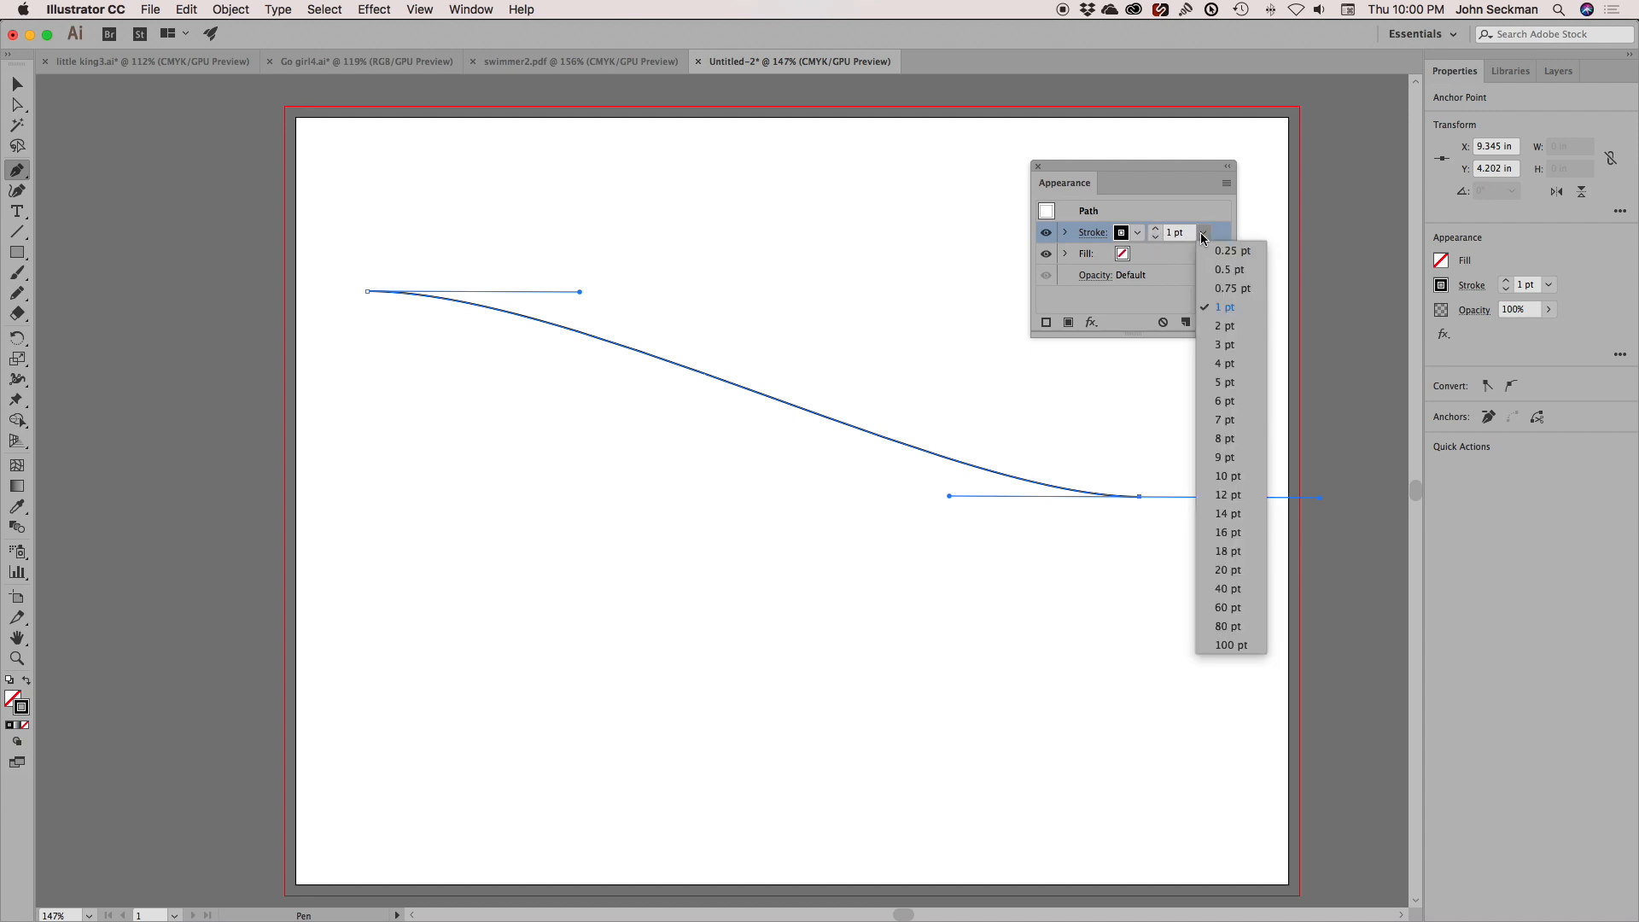
{"action": "left_click", "coordinate": [1228, 628]}
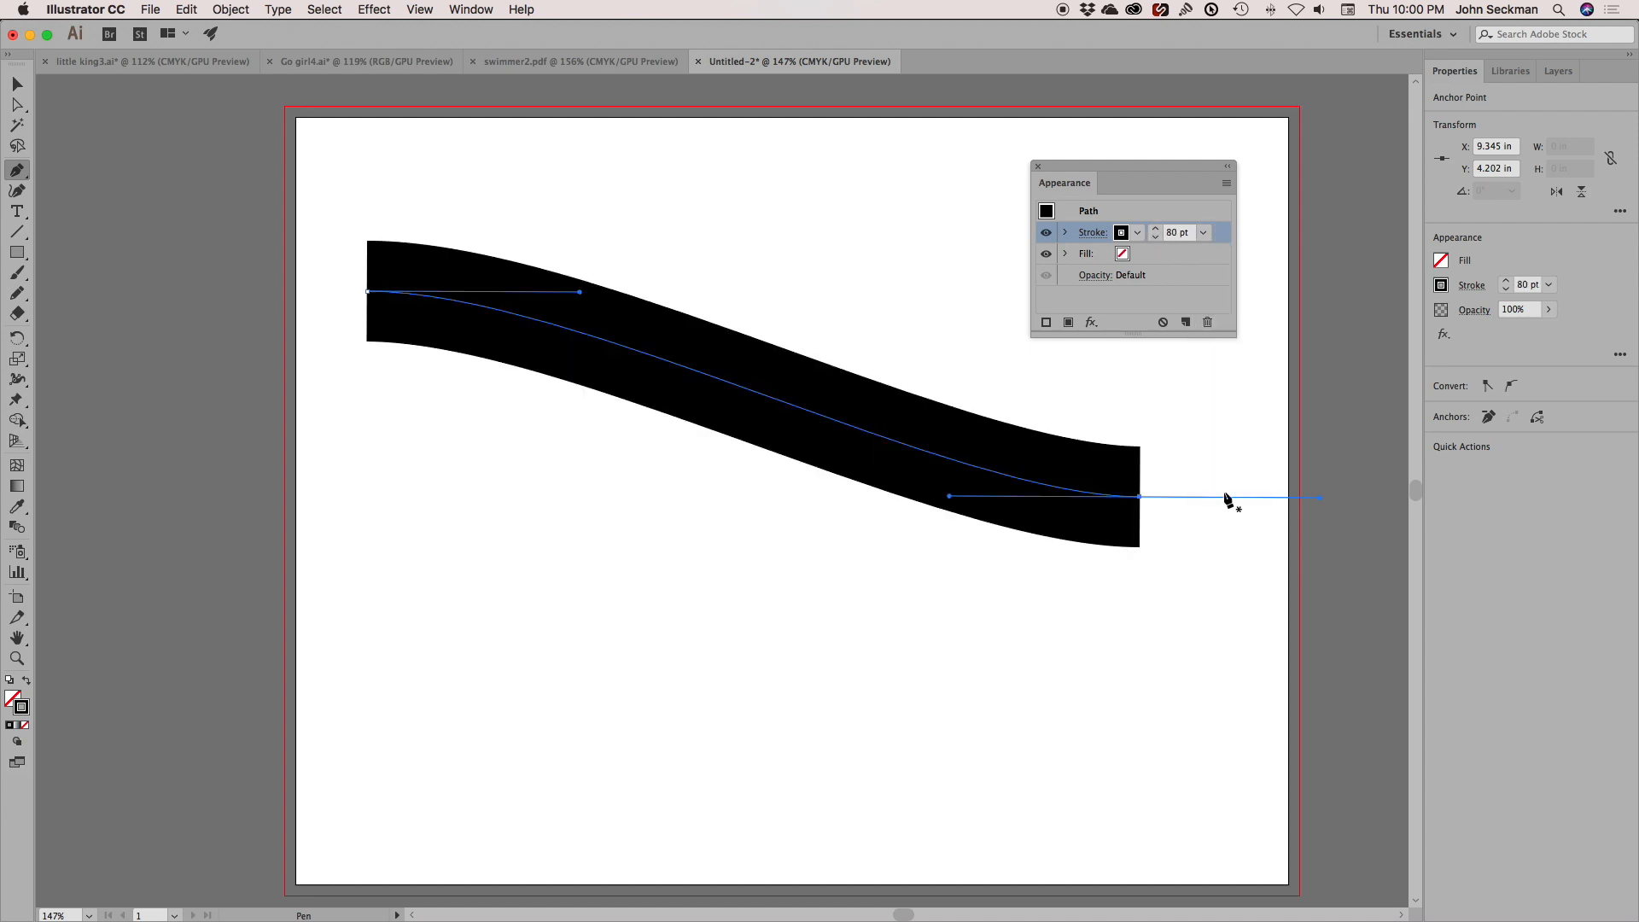
{"action": "left_click_drag", "start_coordinate": [1177, 233], "coordinate": [1152, 234]}
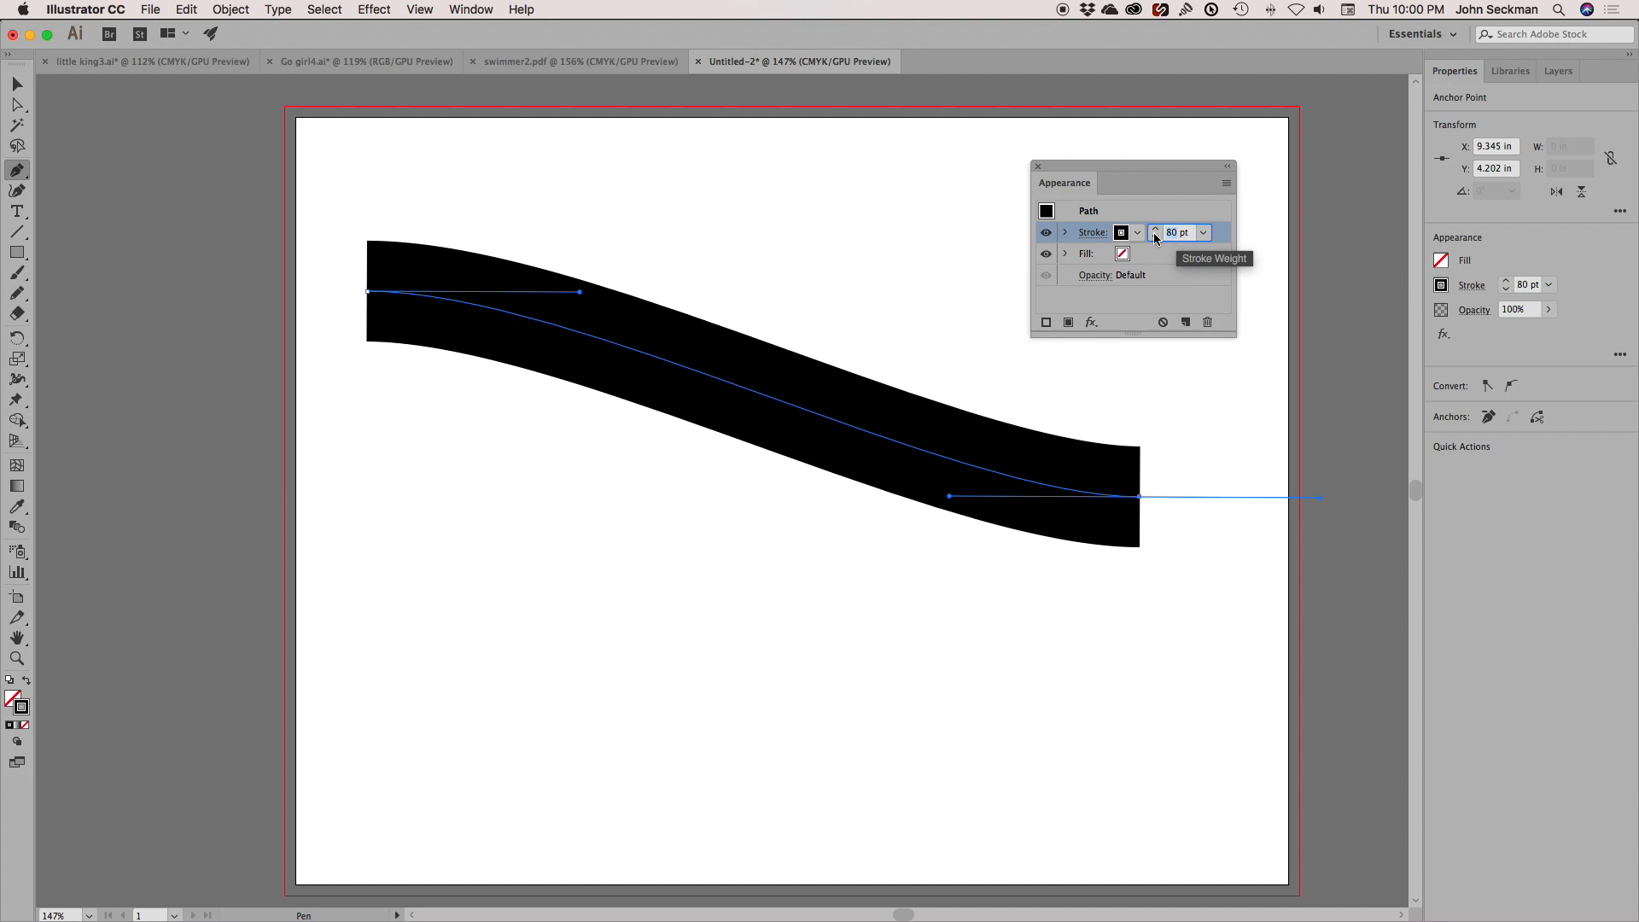
{"action": "type", "text": "72"}
{"action": "key", "text": "Return"}
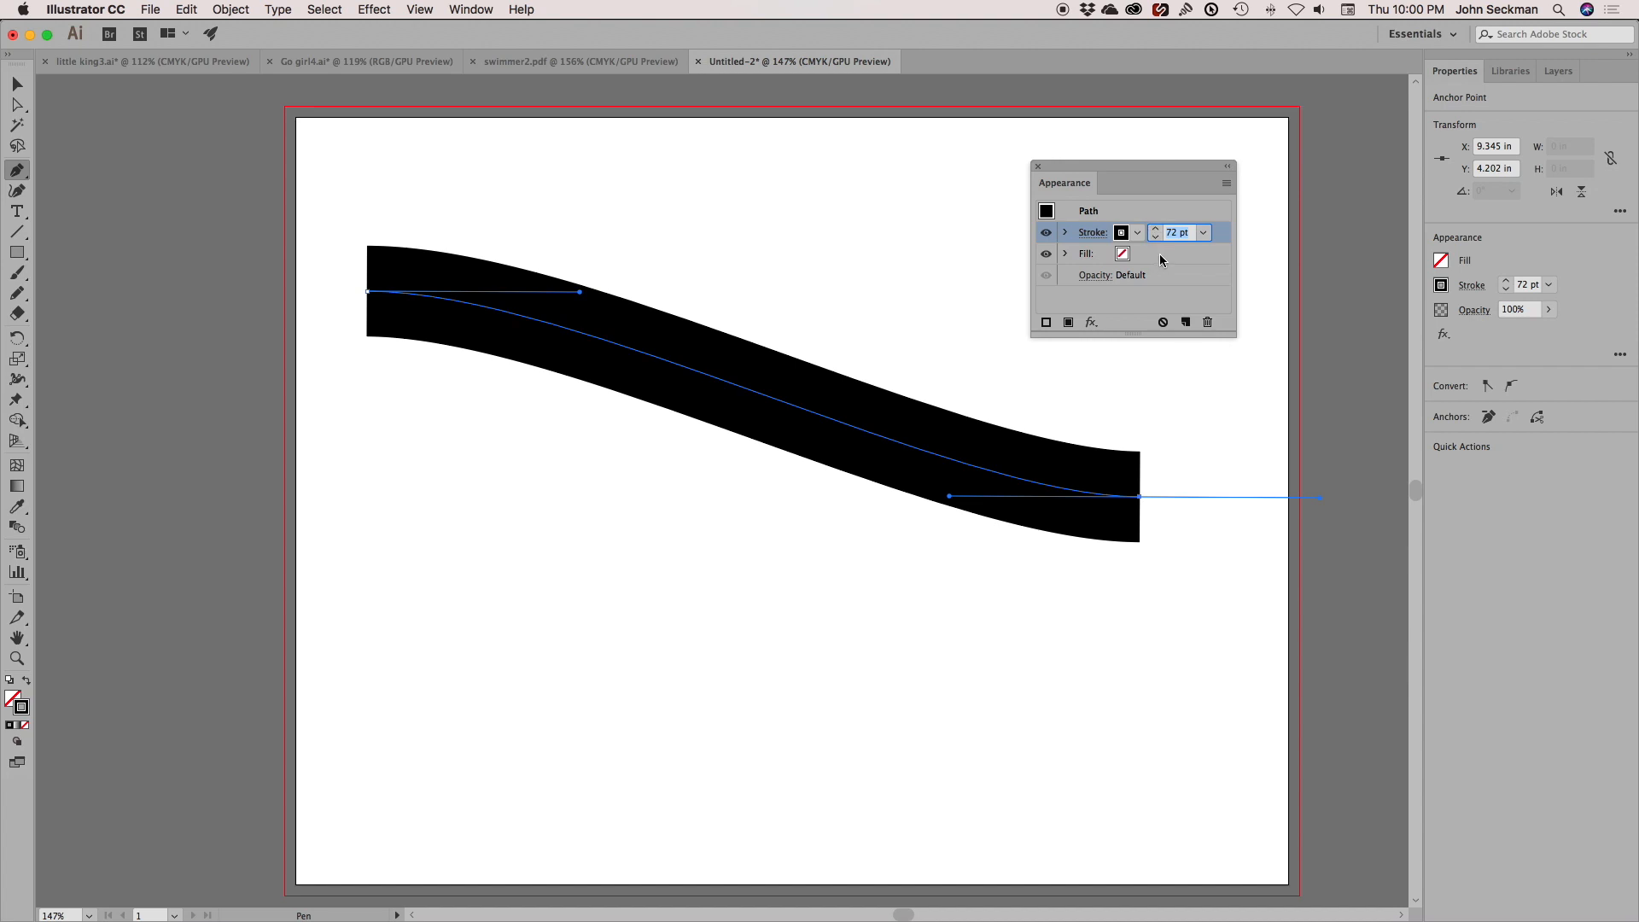
{"action": "left_click", "coordinate": [1163, 211]}
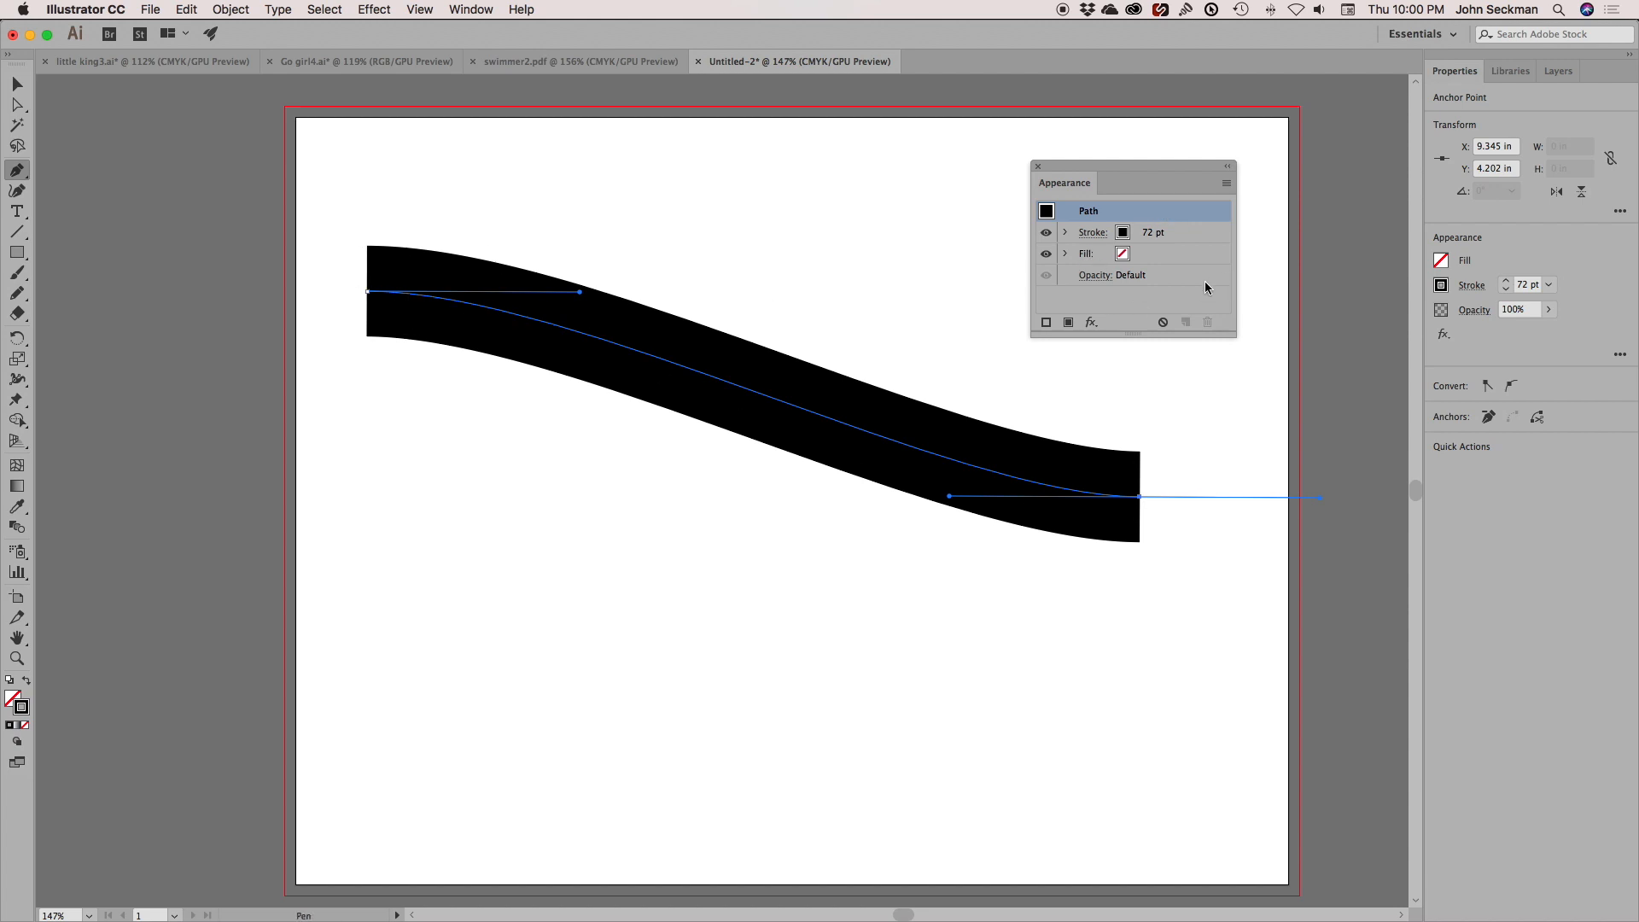
Duplicate the path's black stroke and make the upper copy white with a 60 pt weight
{"action": "left_click", "coordinate": [1191, 234]}
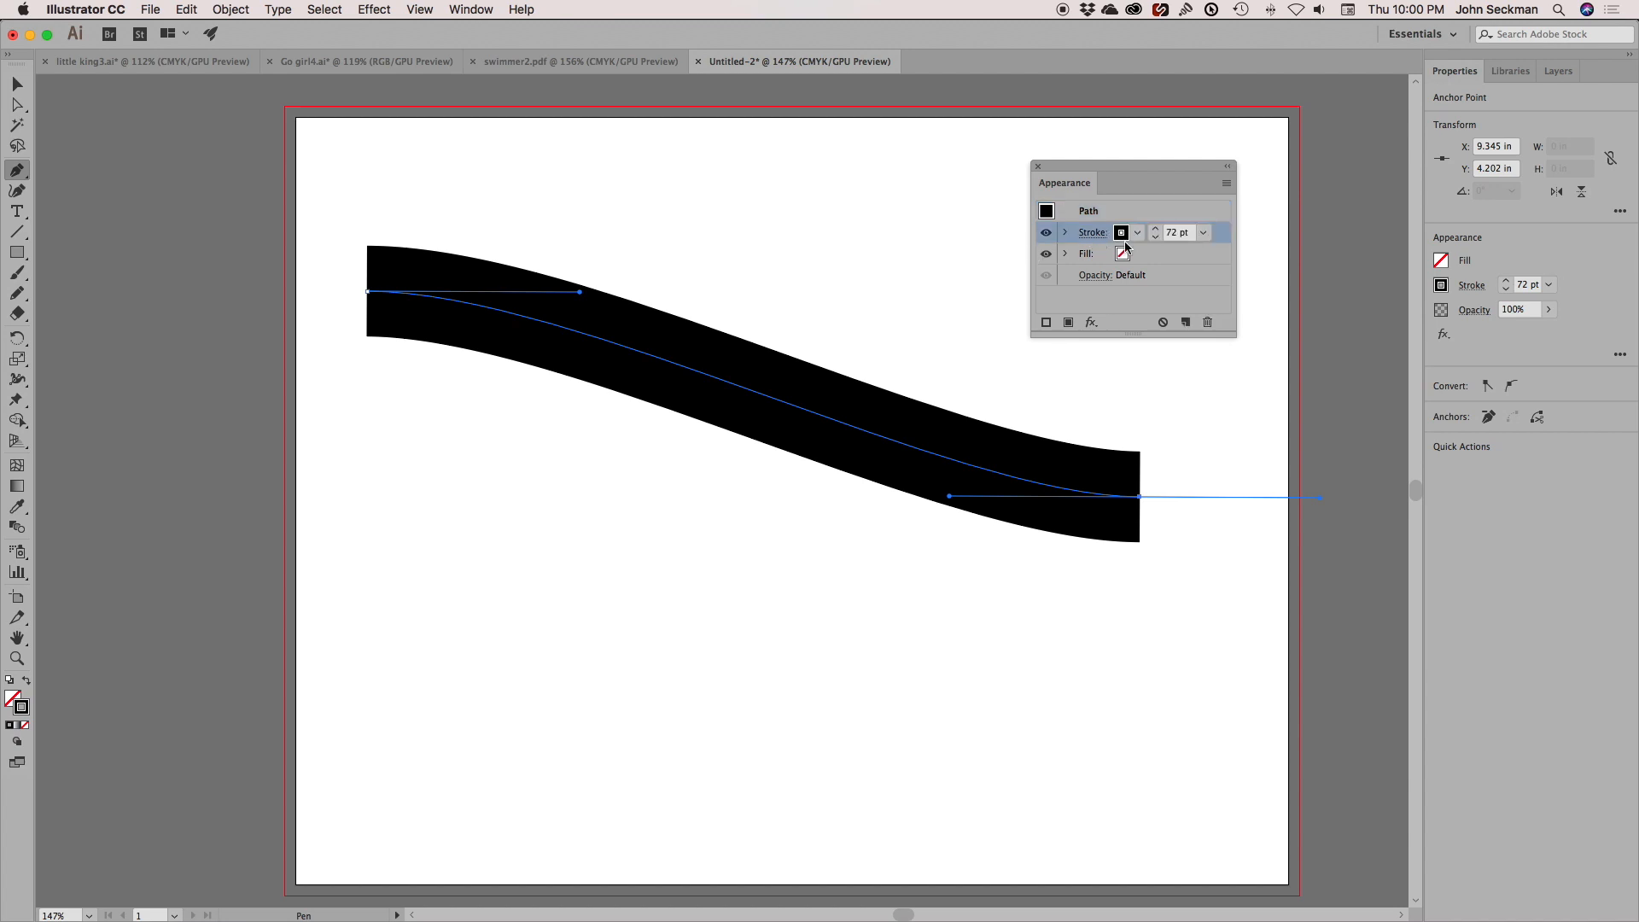
{"action": "left_click", "coordinate": [1185, 322]}
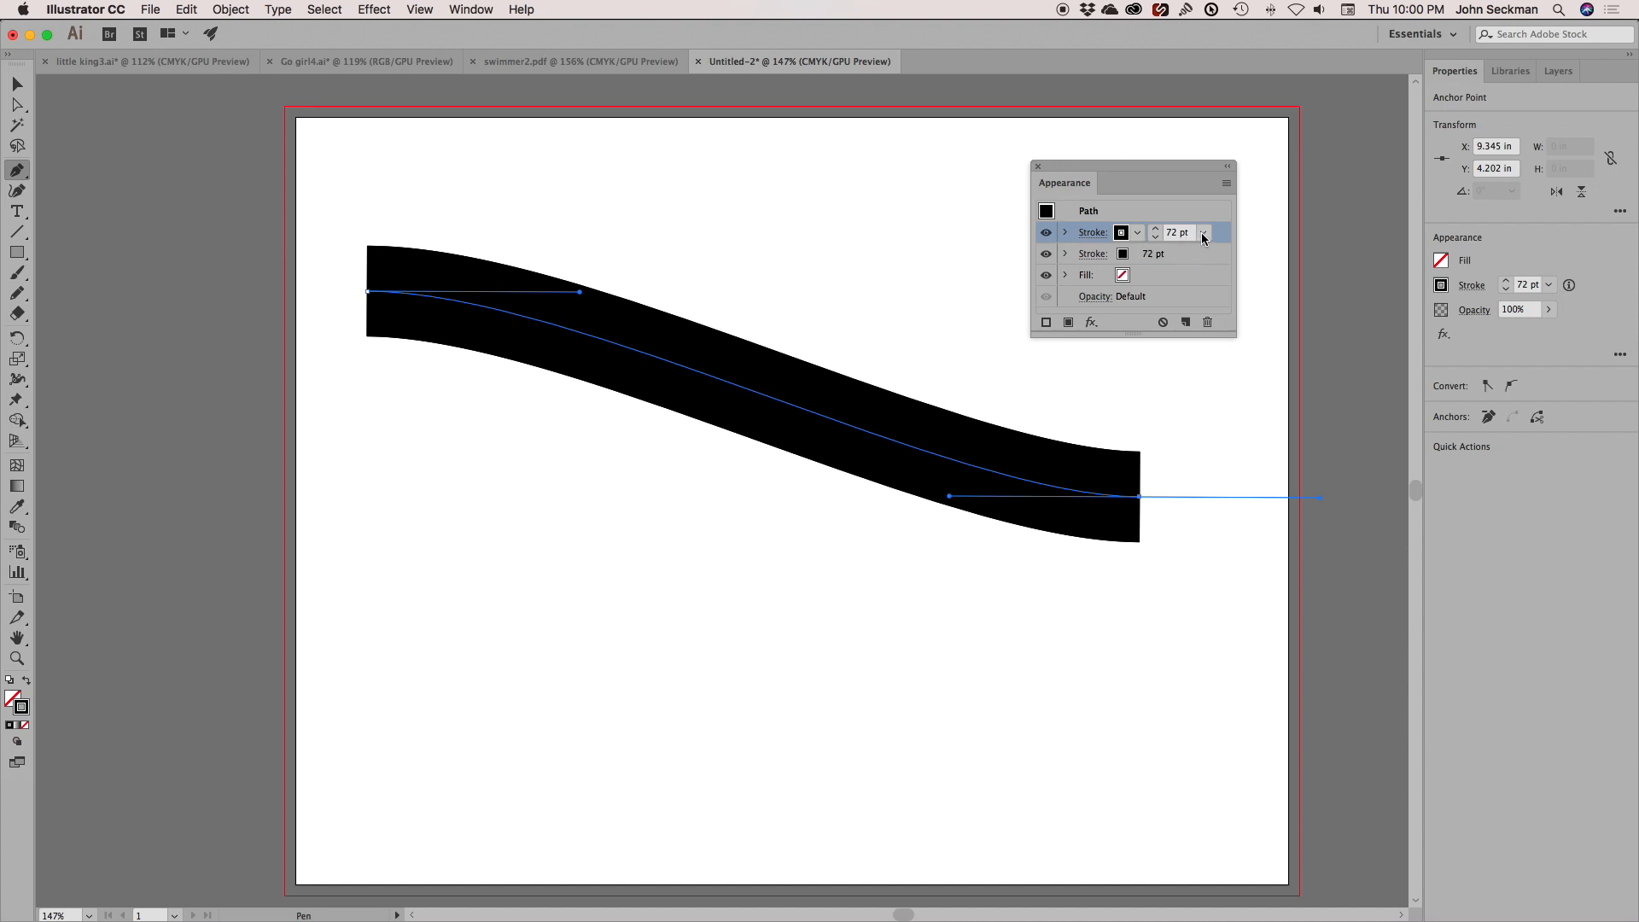
{"action": "left_click", "coordinate": [1137, 232]}
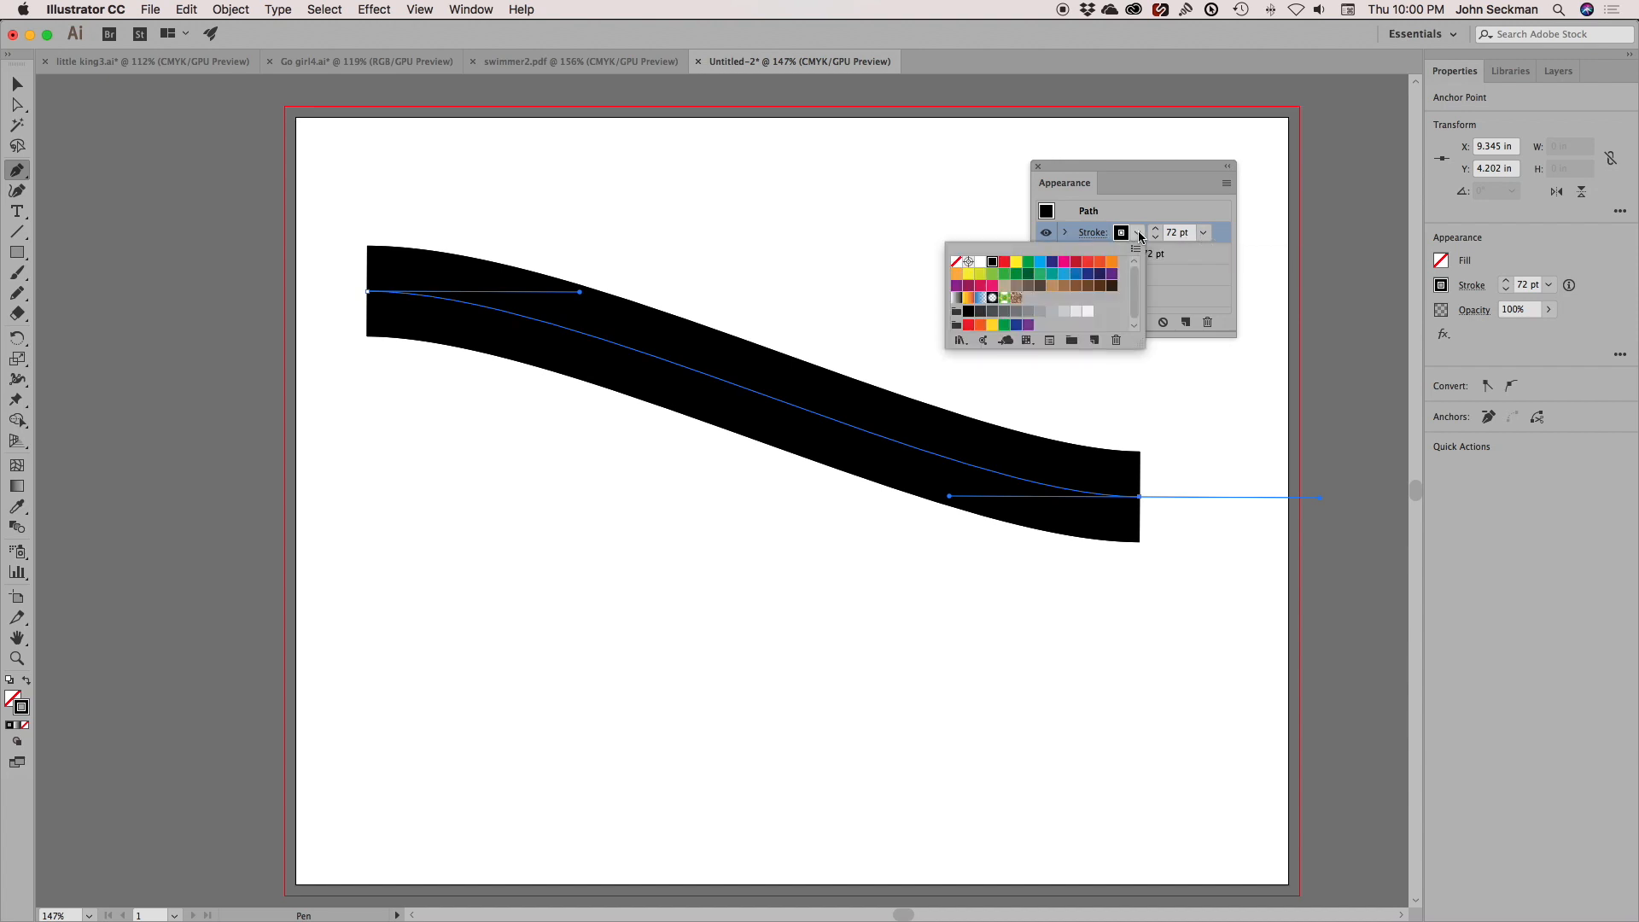
{"action": "left_click", "coordinate": [978, 264]}
{"action": "left_click", "coordinate": [1203, 234]}
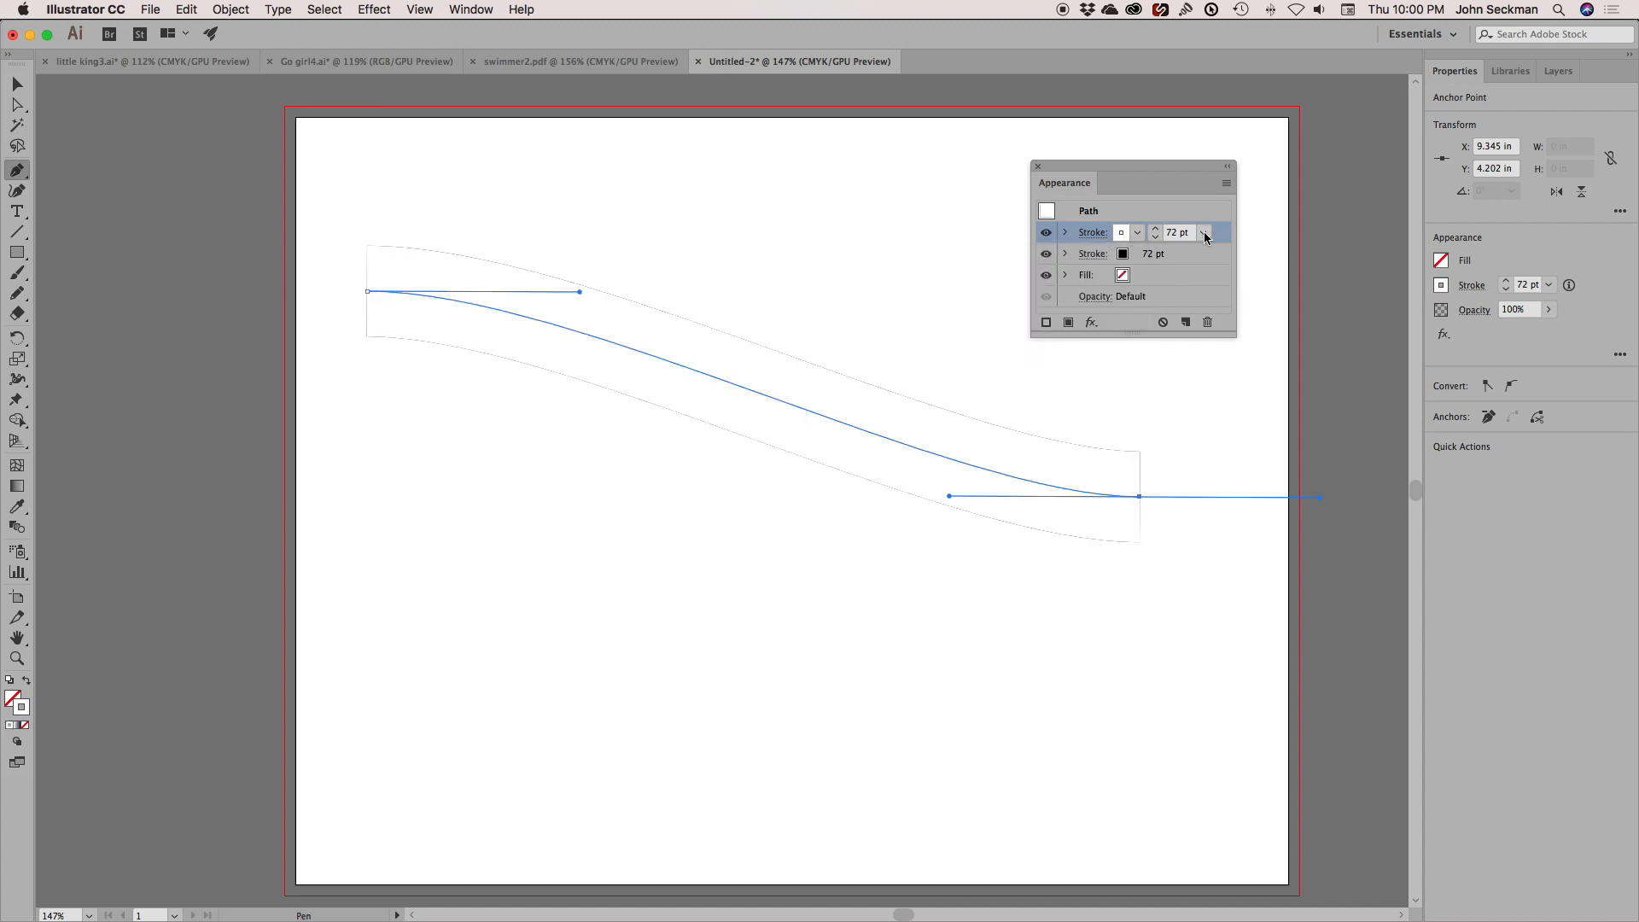
{"action": "left_click", "coordinate": [1203, 234]}
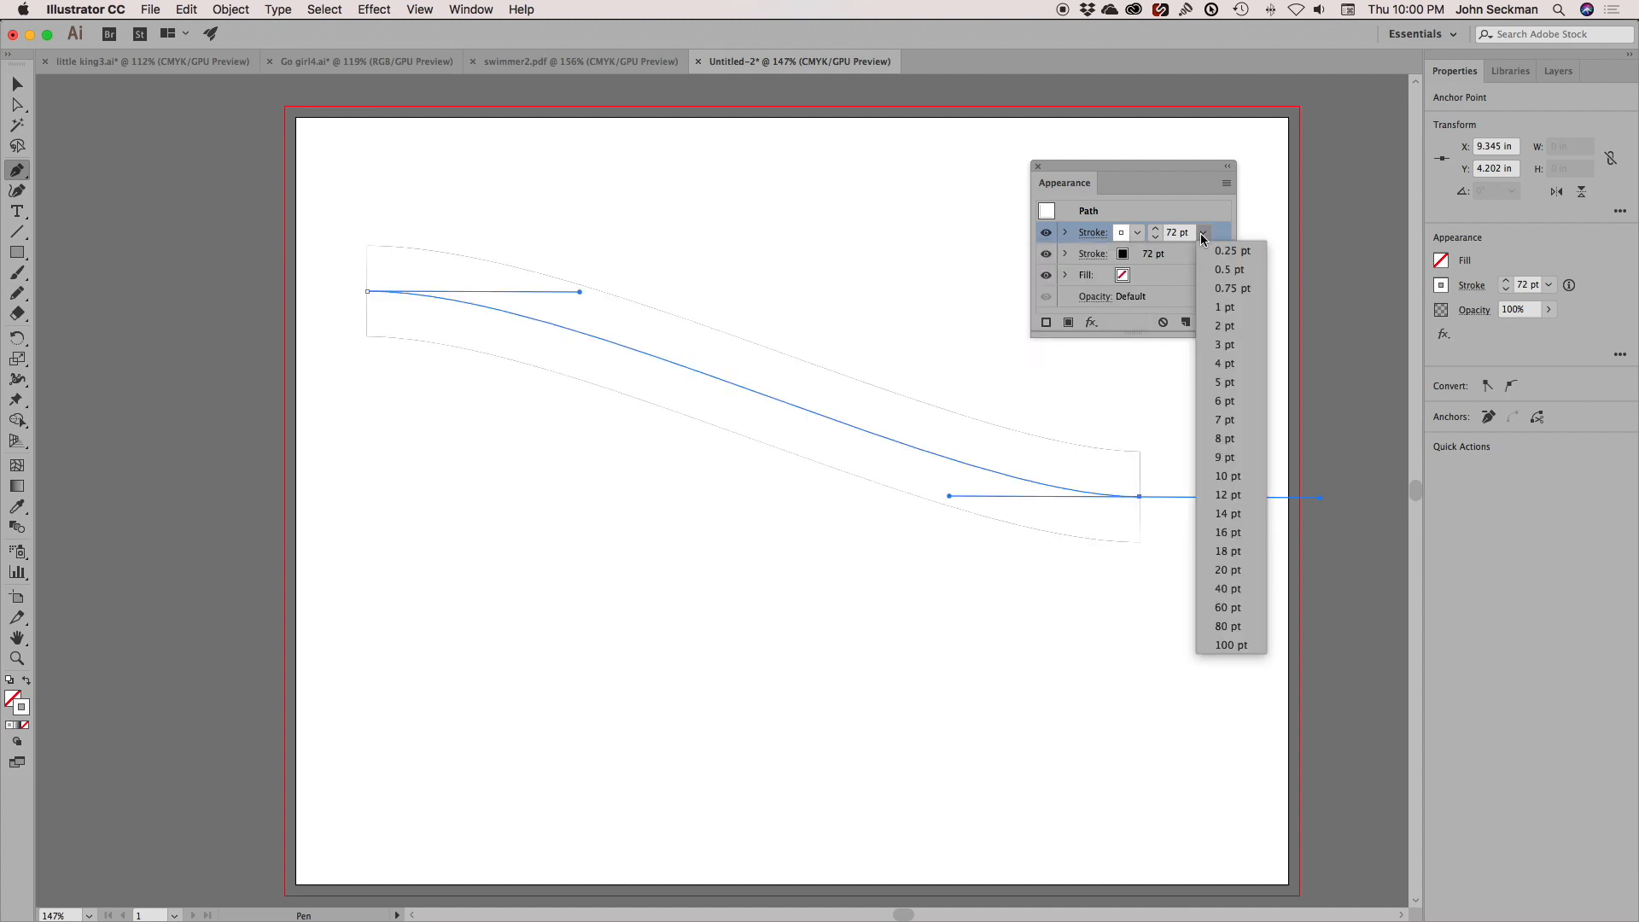
{"action": "left_click", "coordinate": [1233, 607]}
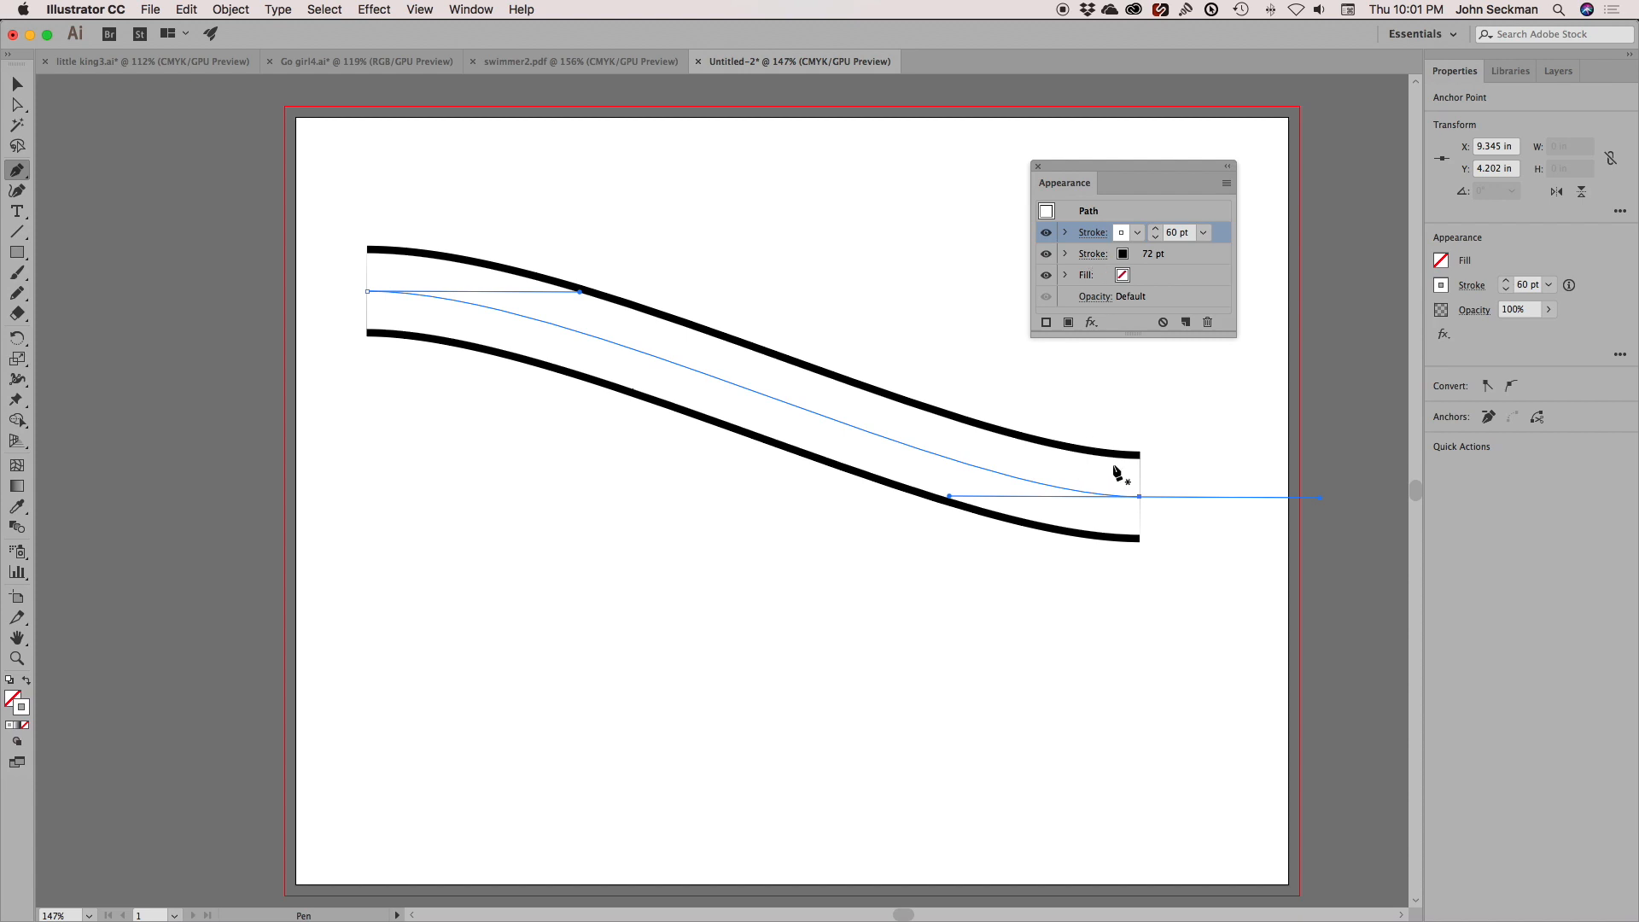
Make the white 60 pt stroke a dashed line with a 6 pt dash and an empty gap value
{"action": "left_click", "coordinate": [1087, 239]}
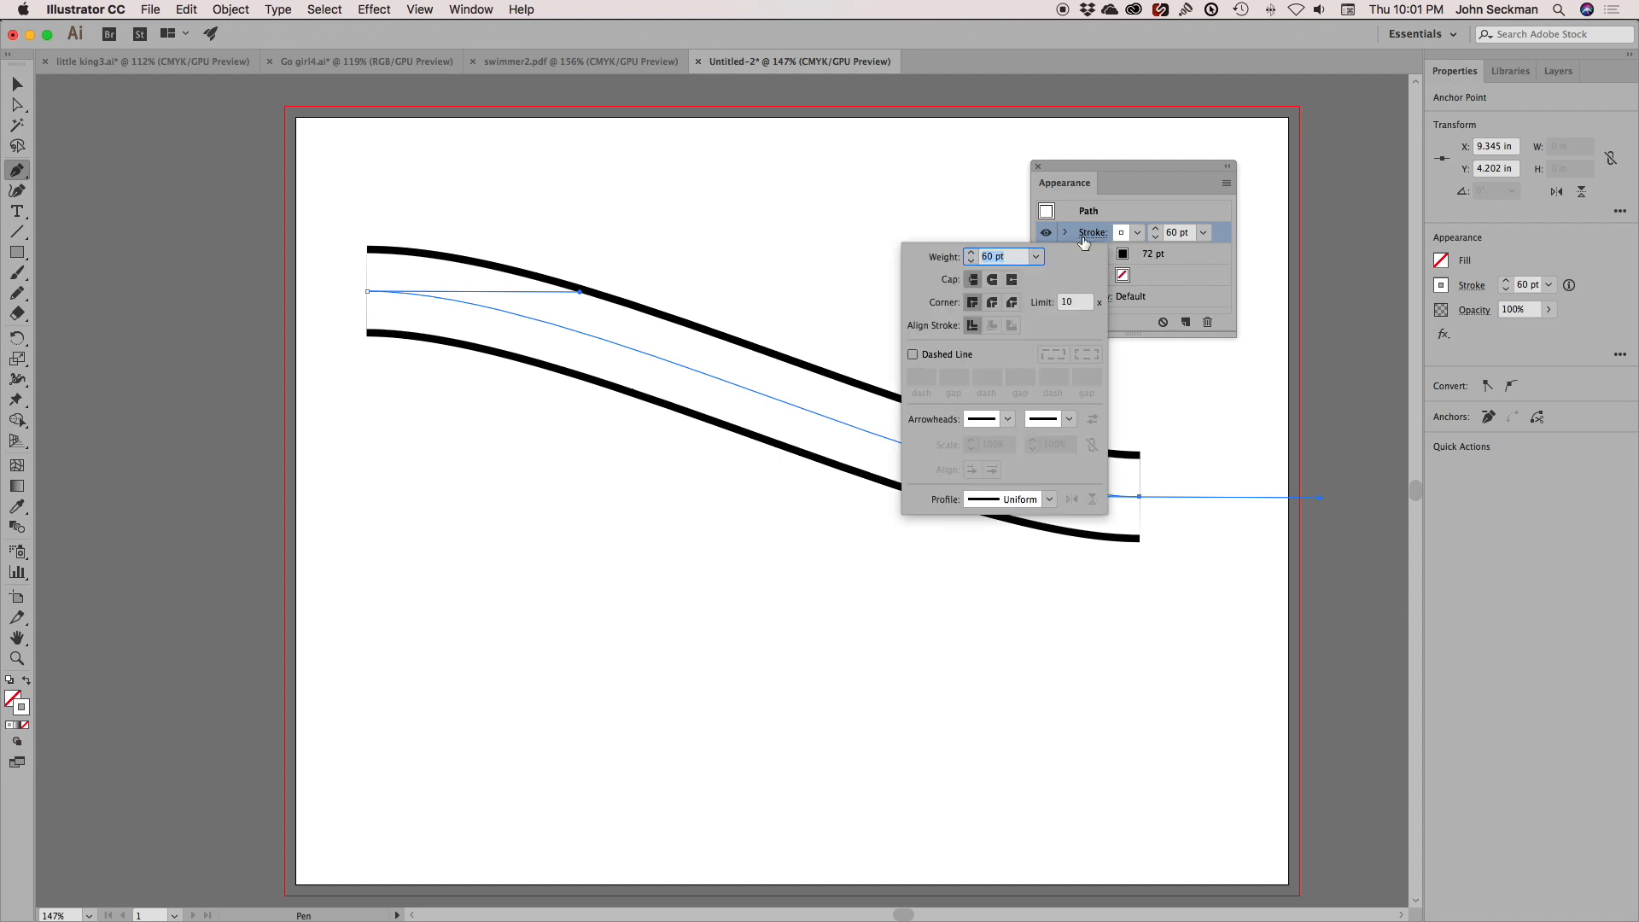
{"action": "left_click", "coordinate": [913, 354]}
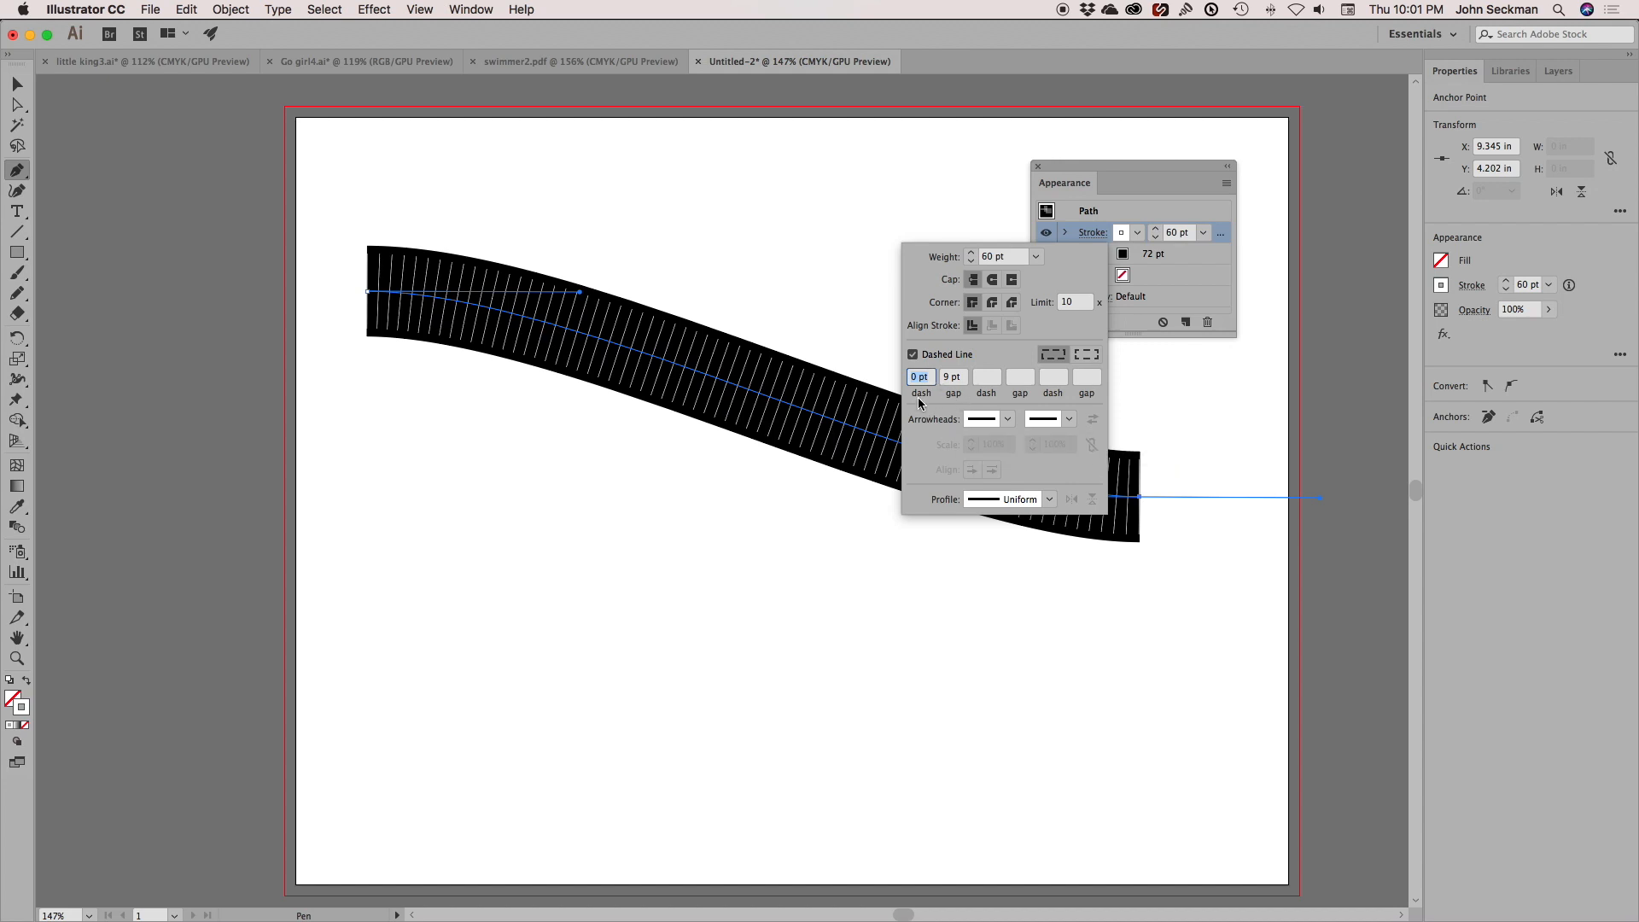
{"action": "type", "text": "6"}
{"action": "key", "text": "Tab"}
{"action": "key", "text": "BackSpace"}
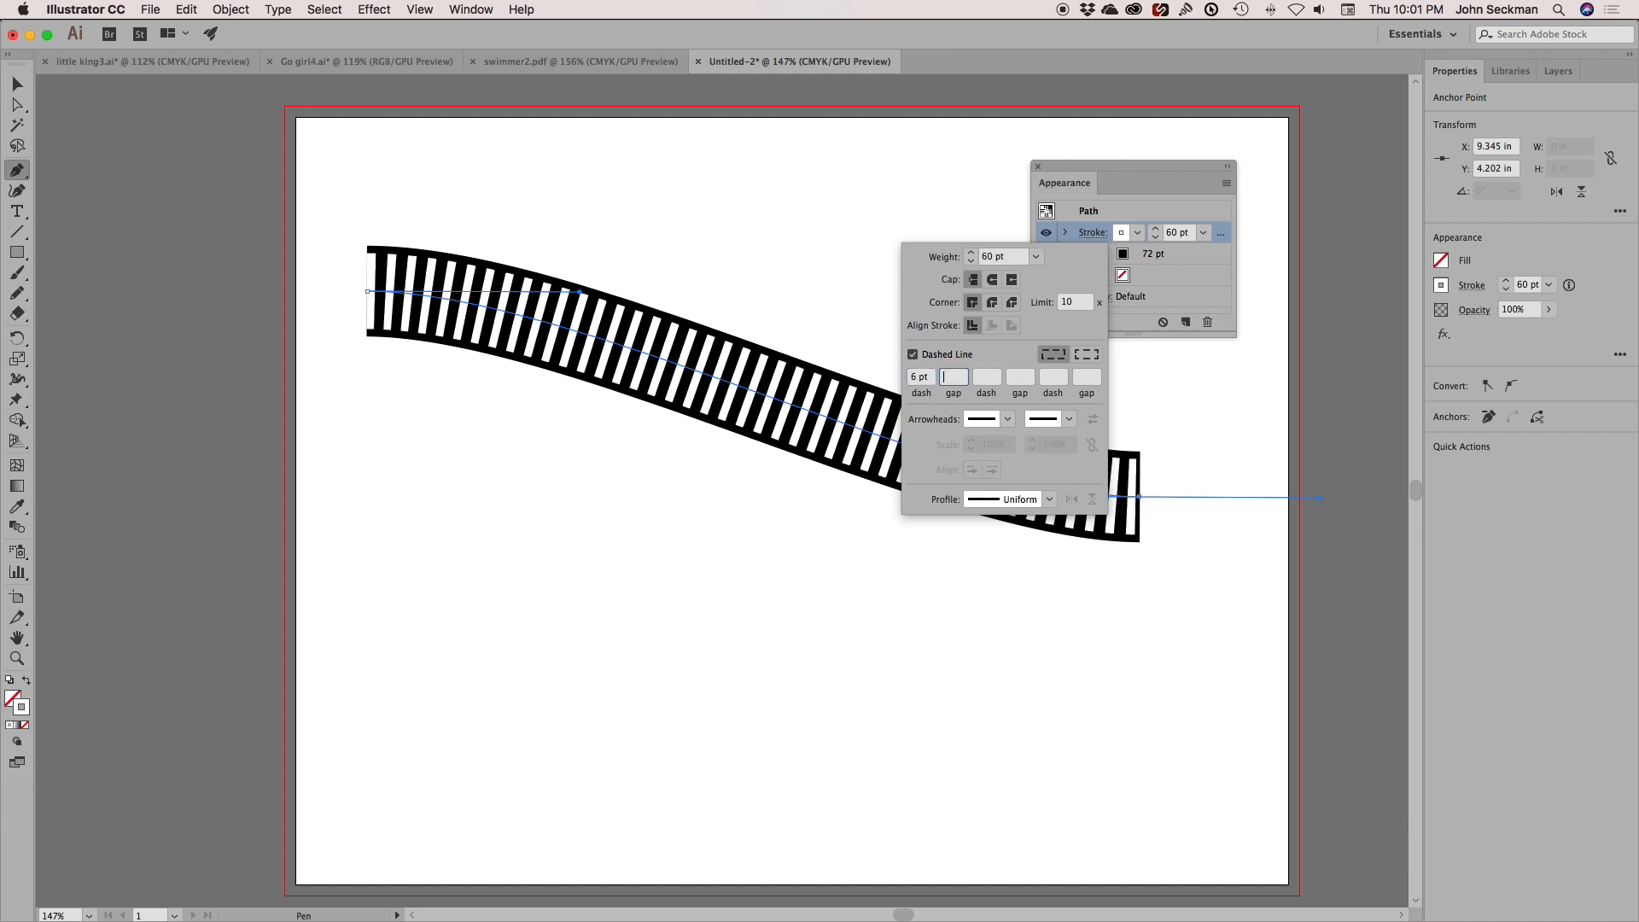
{"action": "key", "text": "Tab"}
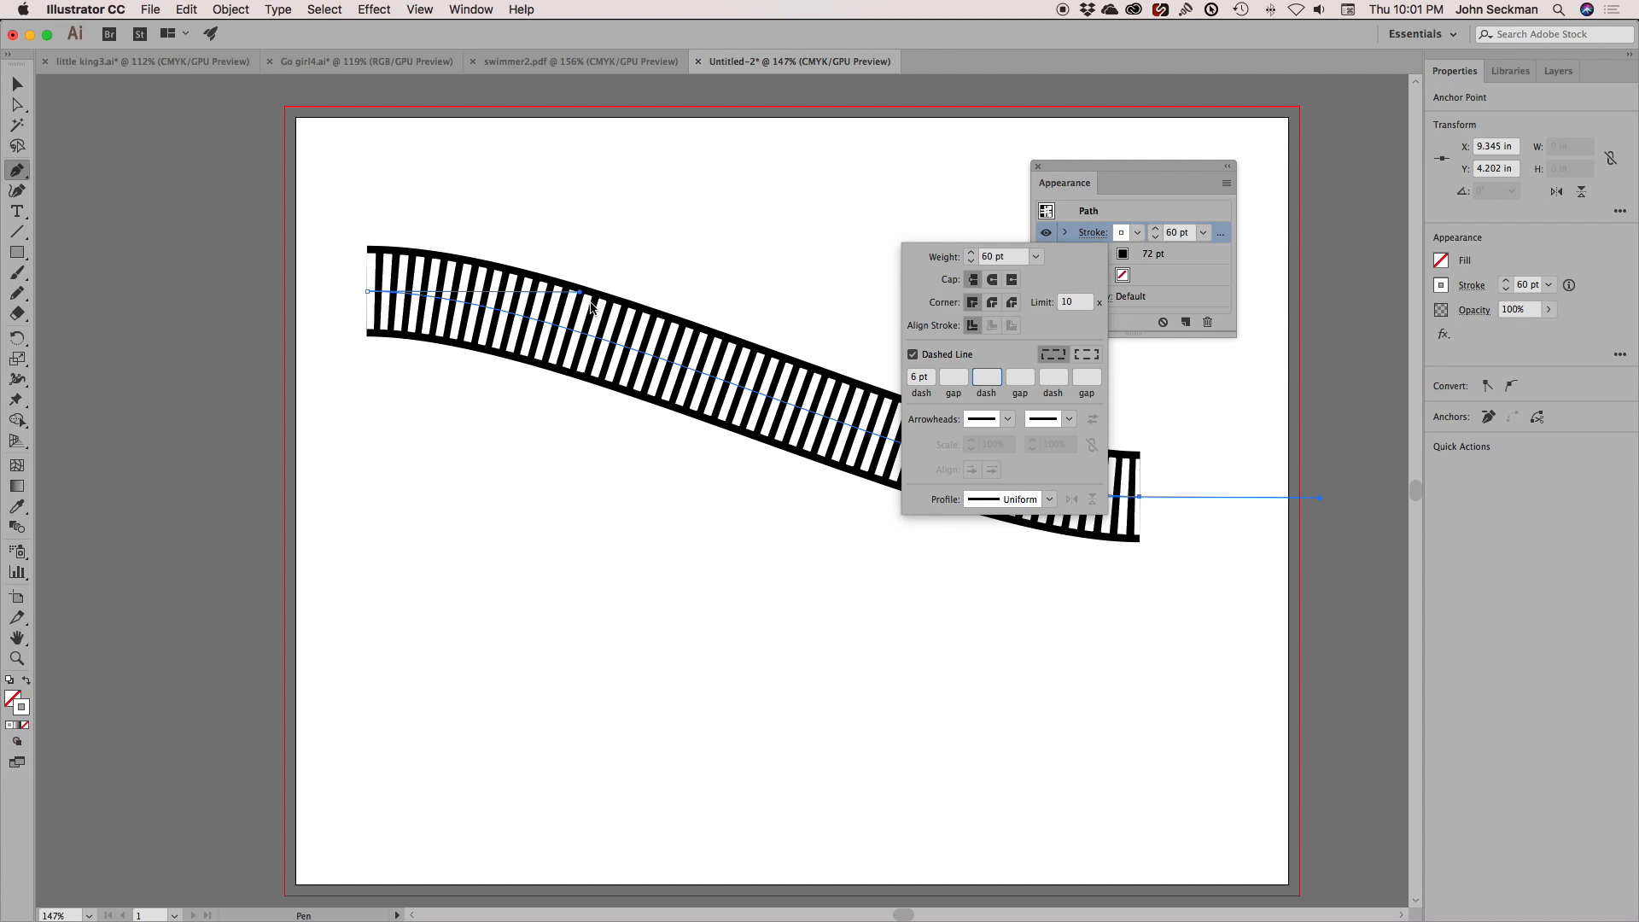
{"action": "left_click", "coordinate": [1177, 265]}
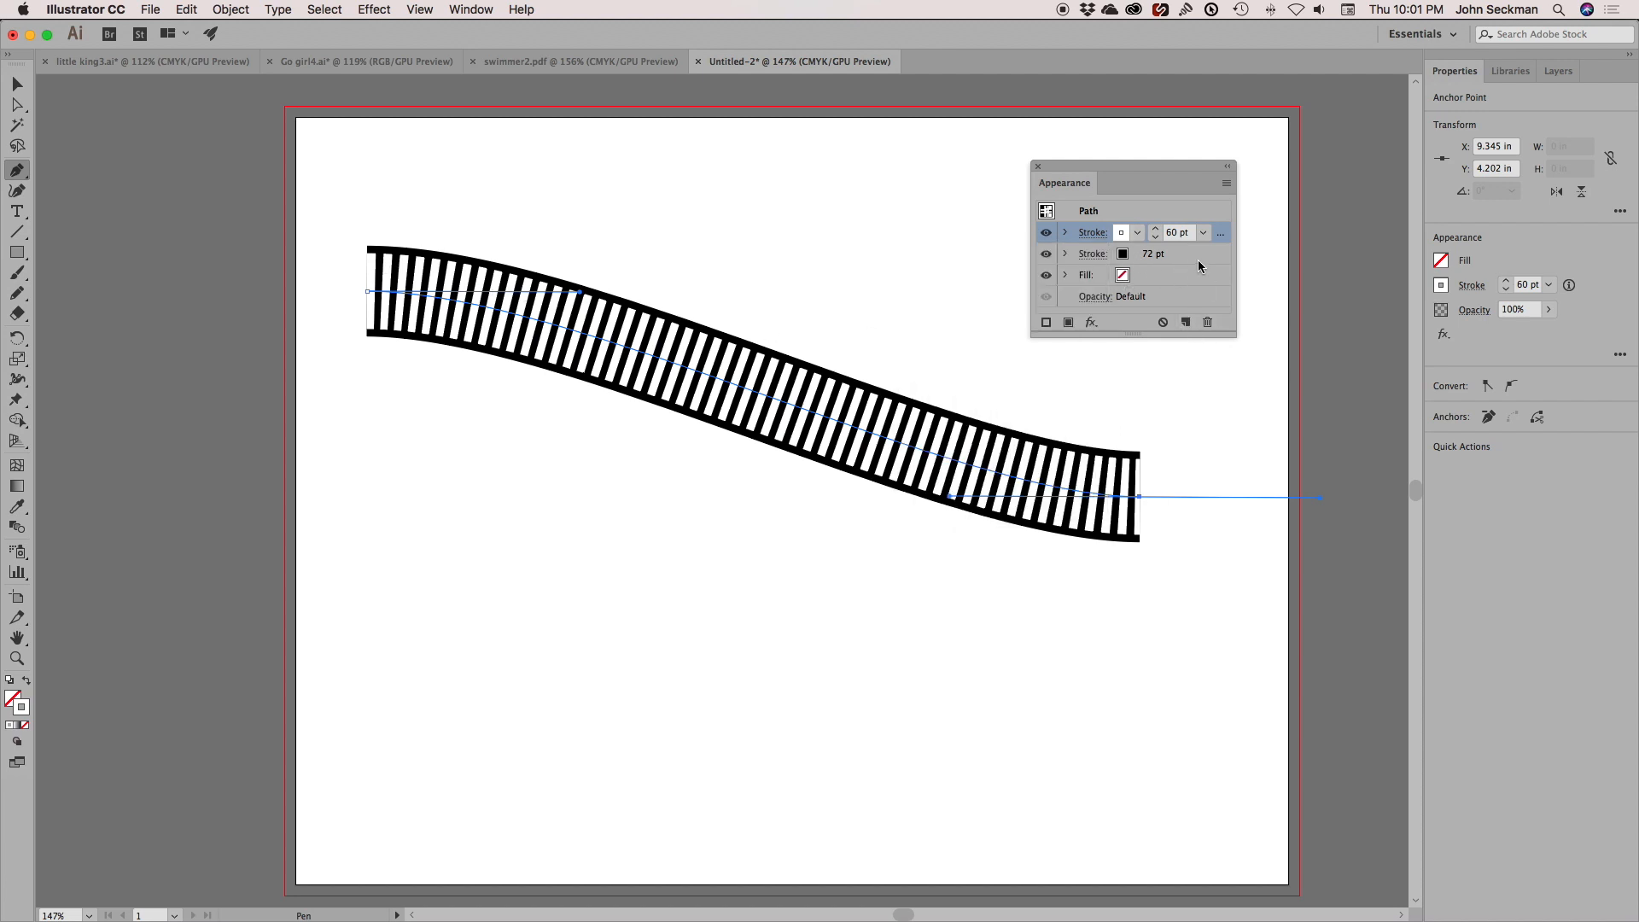
Duplicate the black 72 pt stroke and move the copy above the white dashed stroke
{"action": "left_click", "coordinate": [1194, 256]}
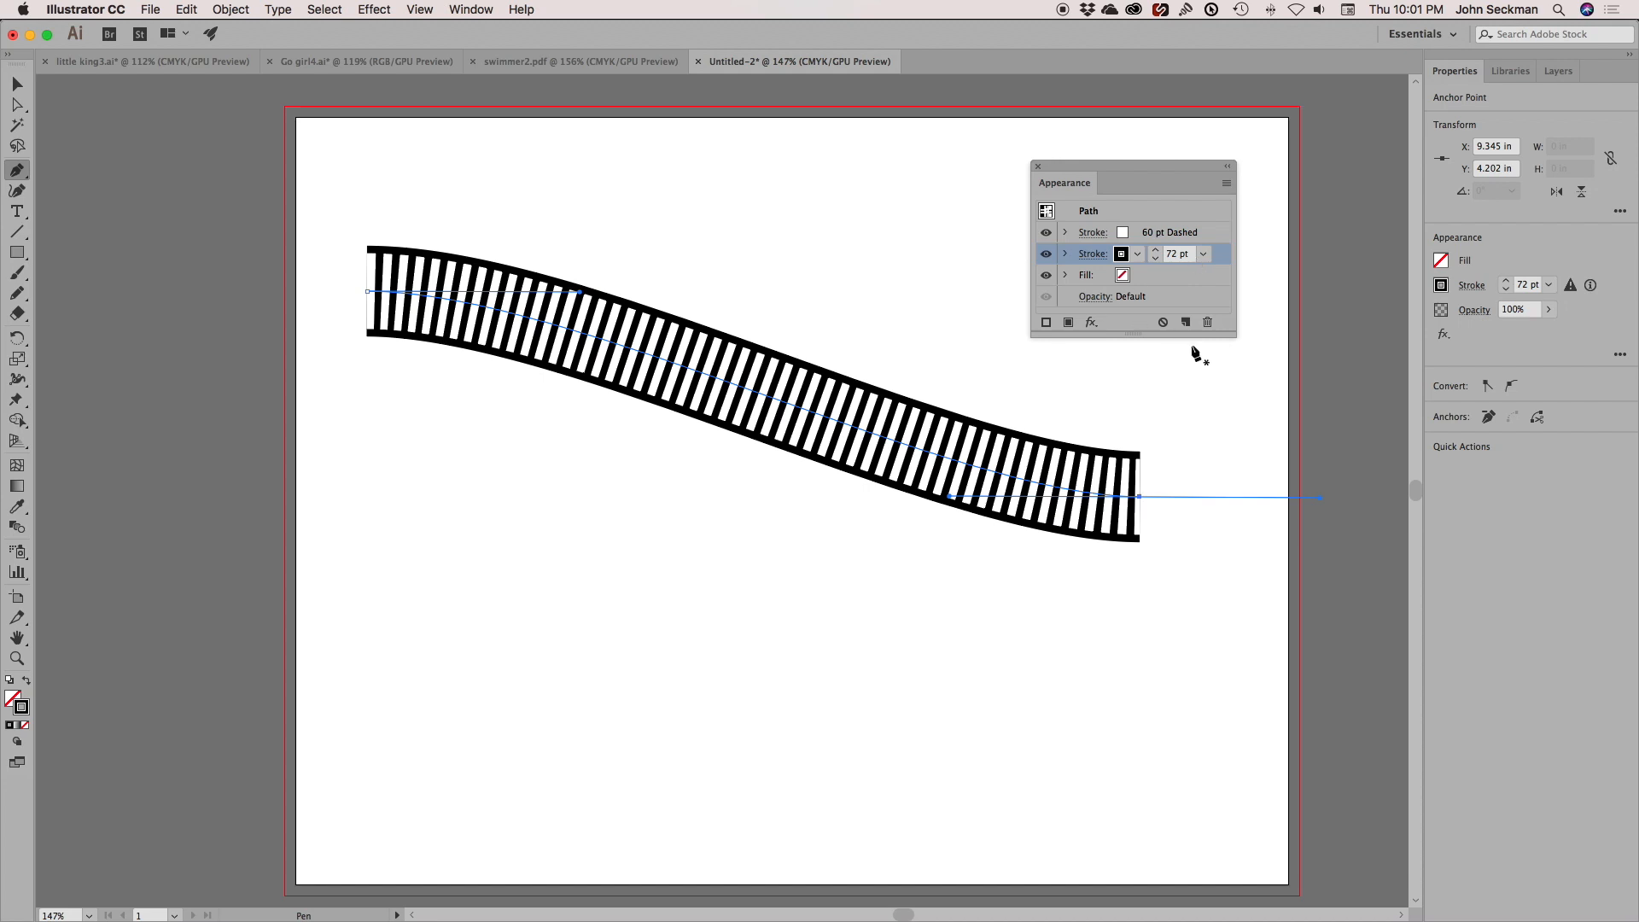
{"action": "left_click", "coordinate": [1186, 322]}
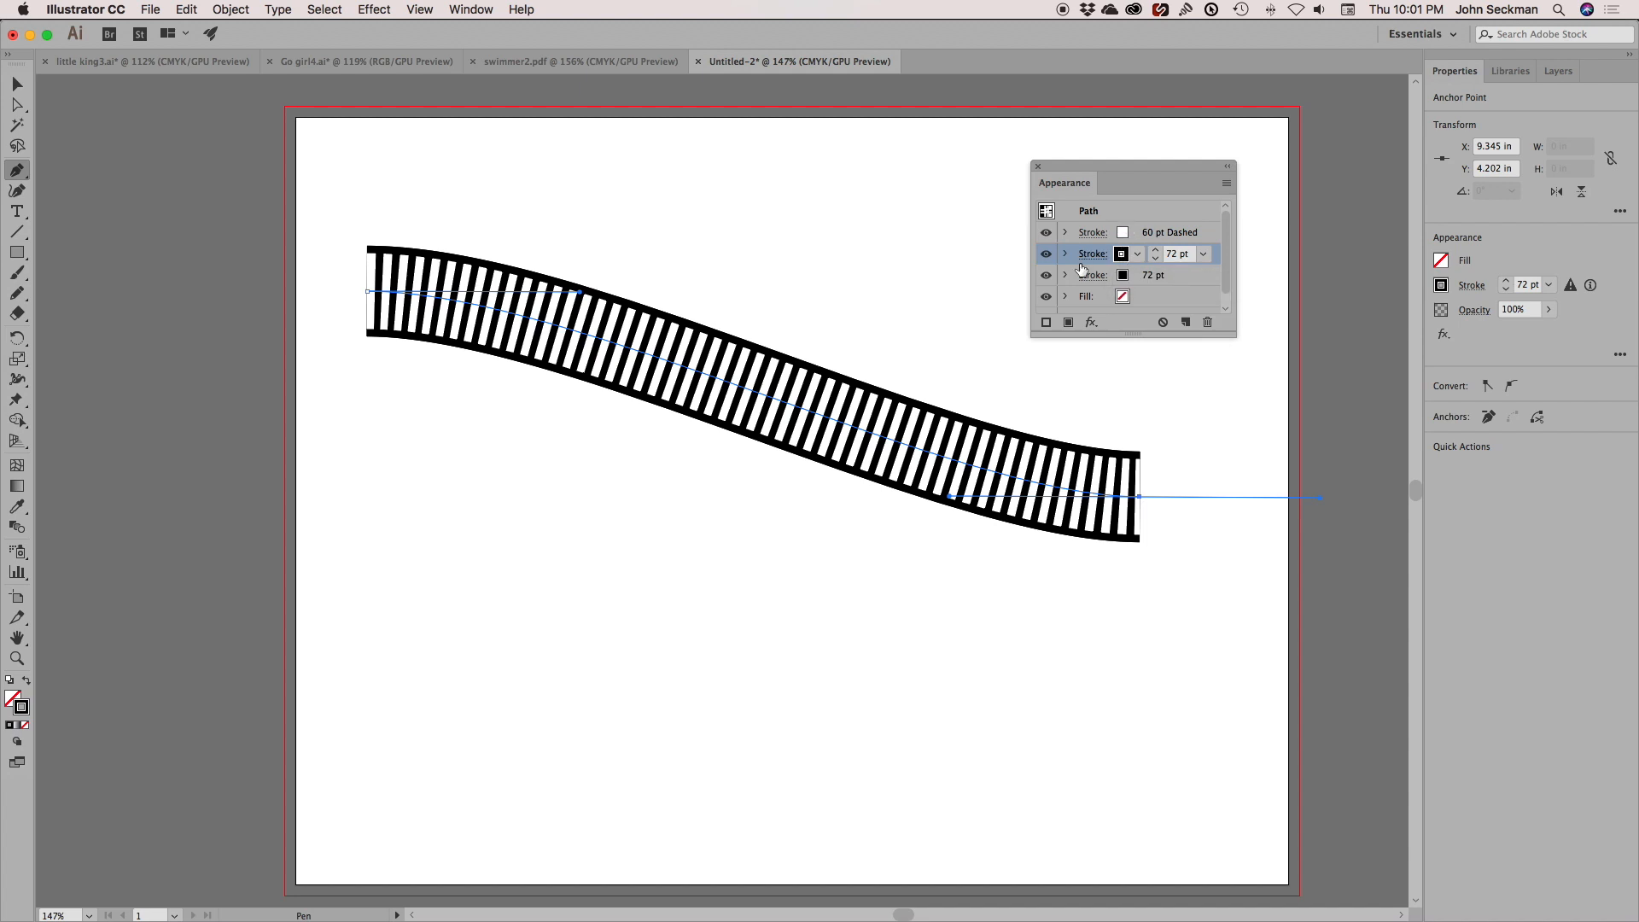
{"action": "left_click", "coordinate": [1088, 235]}
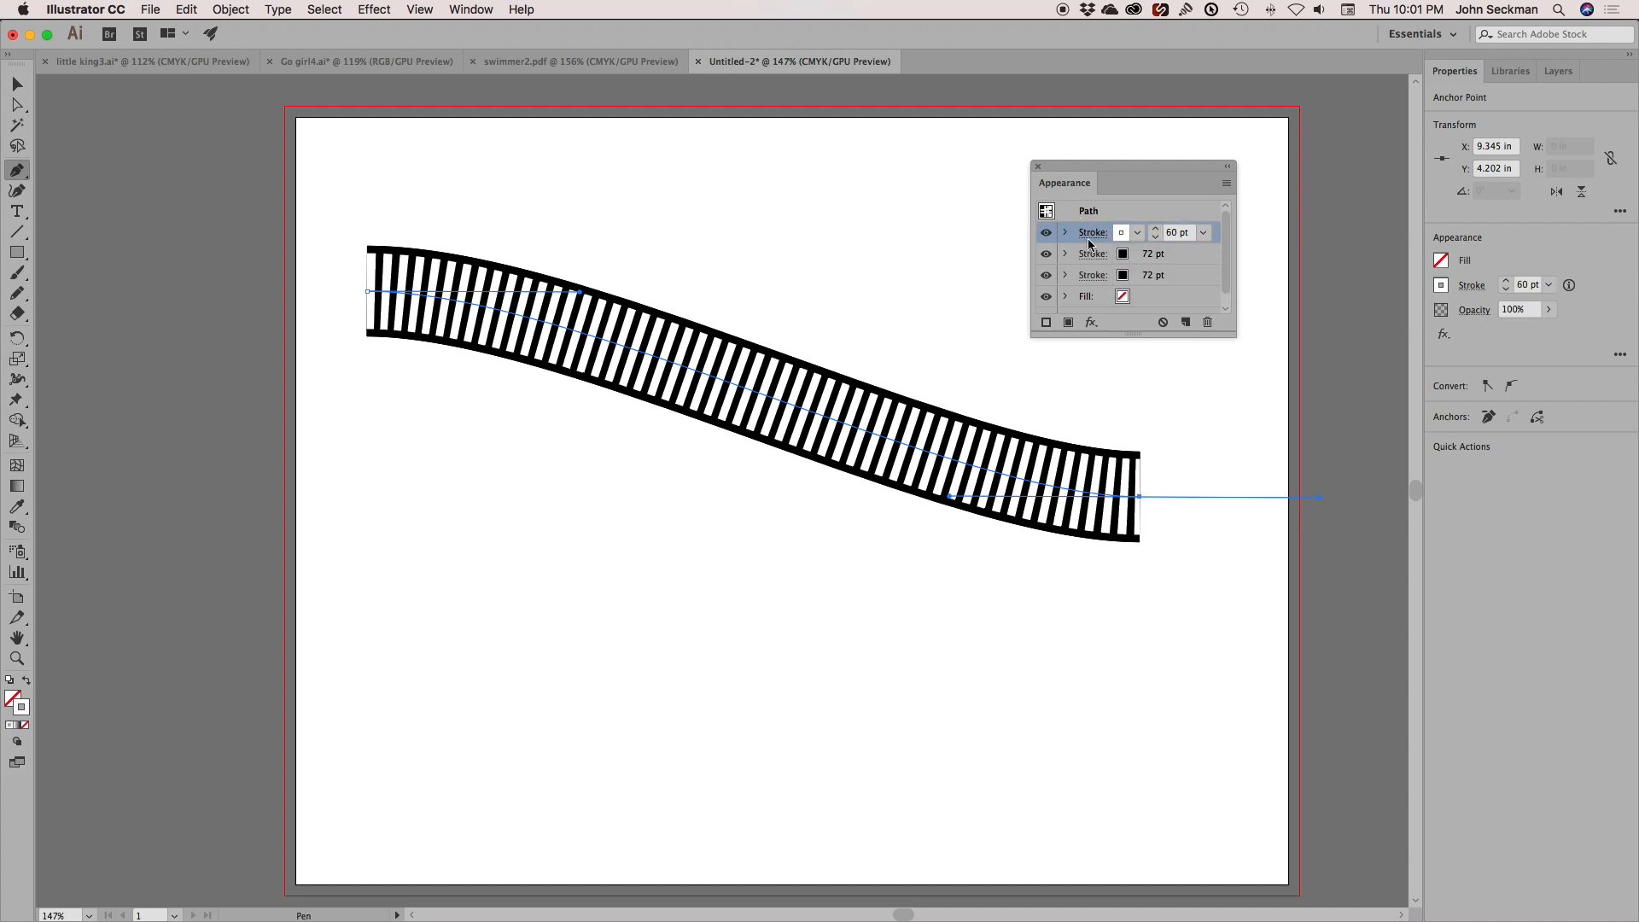
{"action": "left_click_drag", "start_coordinate": [1175, 253], "coordinate": [1166, 225]}
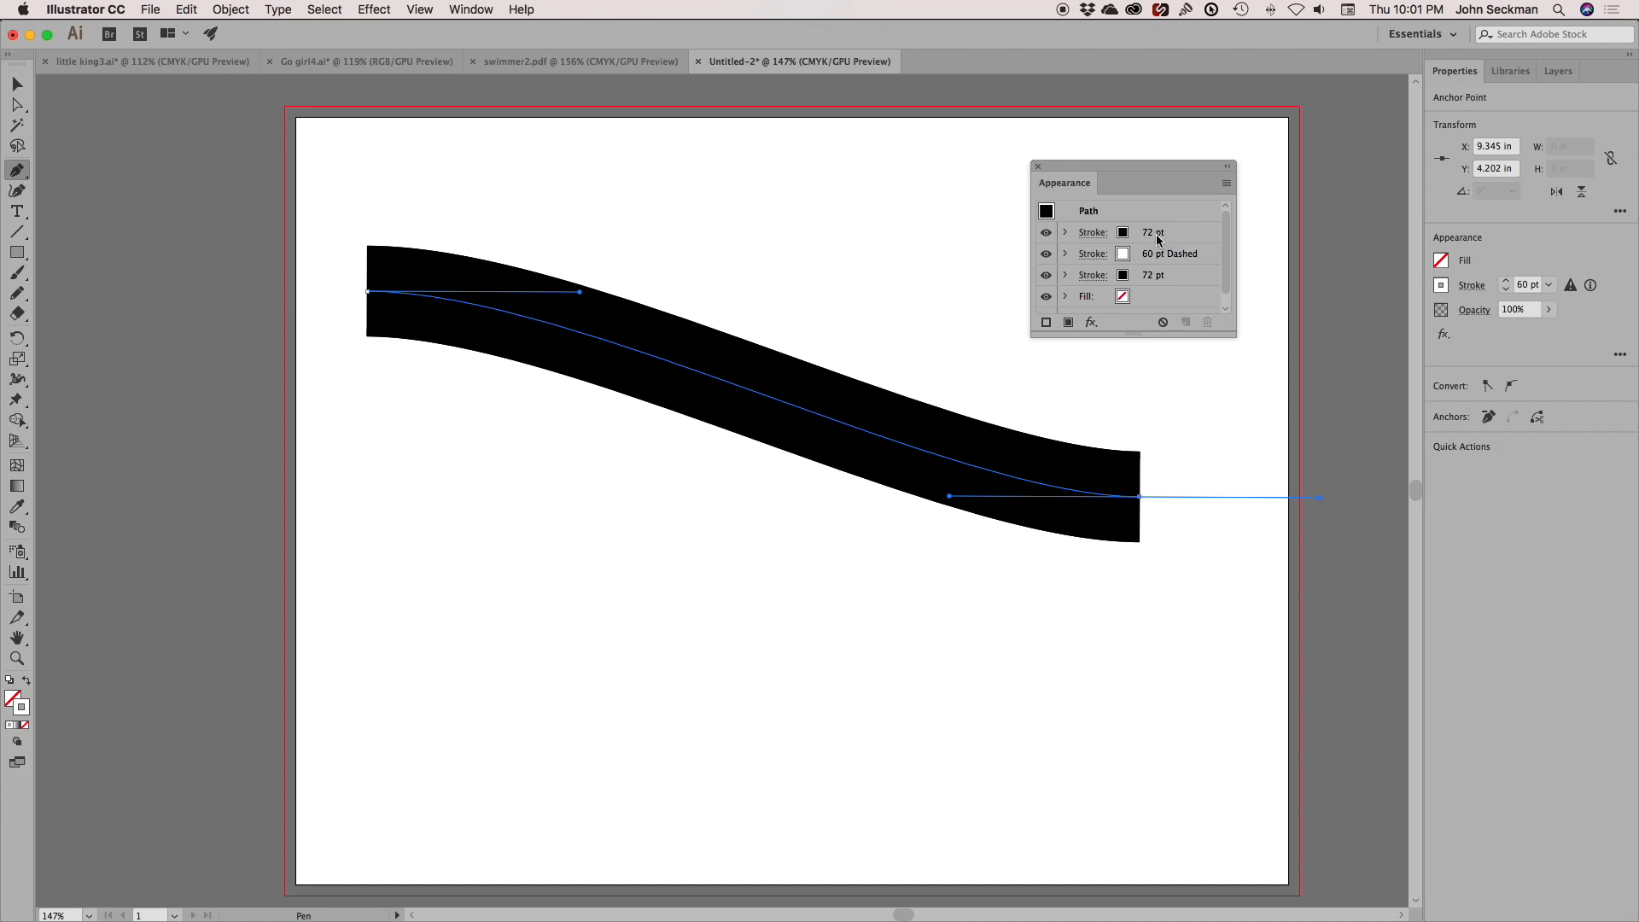
Set the weight of the topmost black stroke to 48 pt
{"action": "left_click", "coordinate": [1158, 239]}
{"action": "left_click", "coordinate": [1204, 233]}
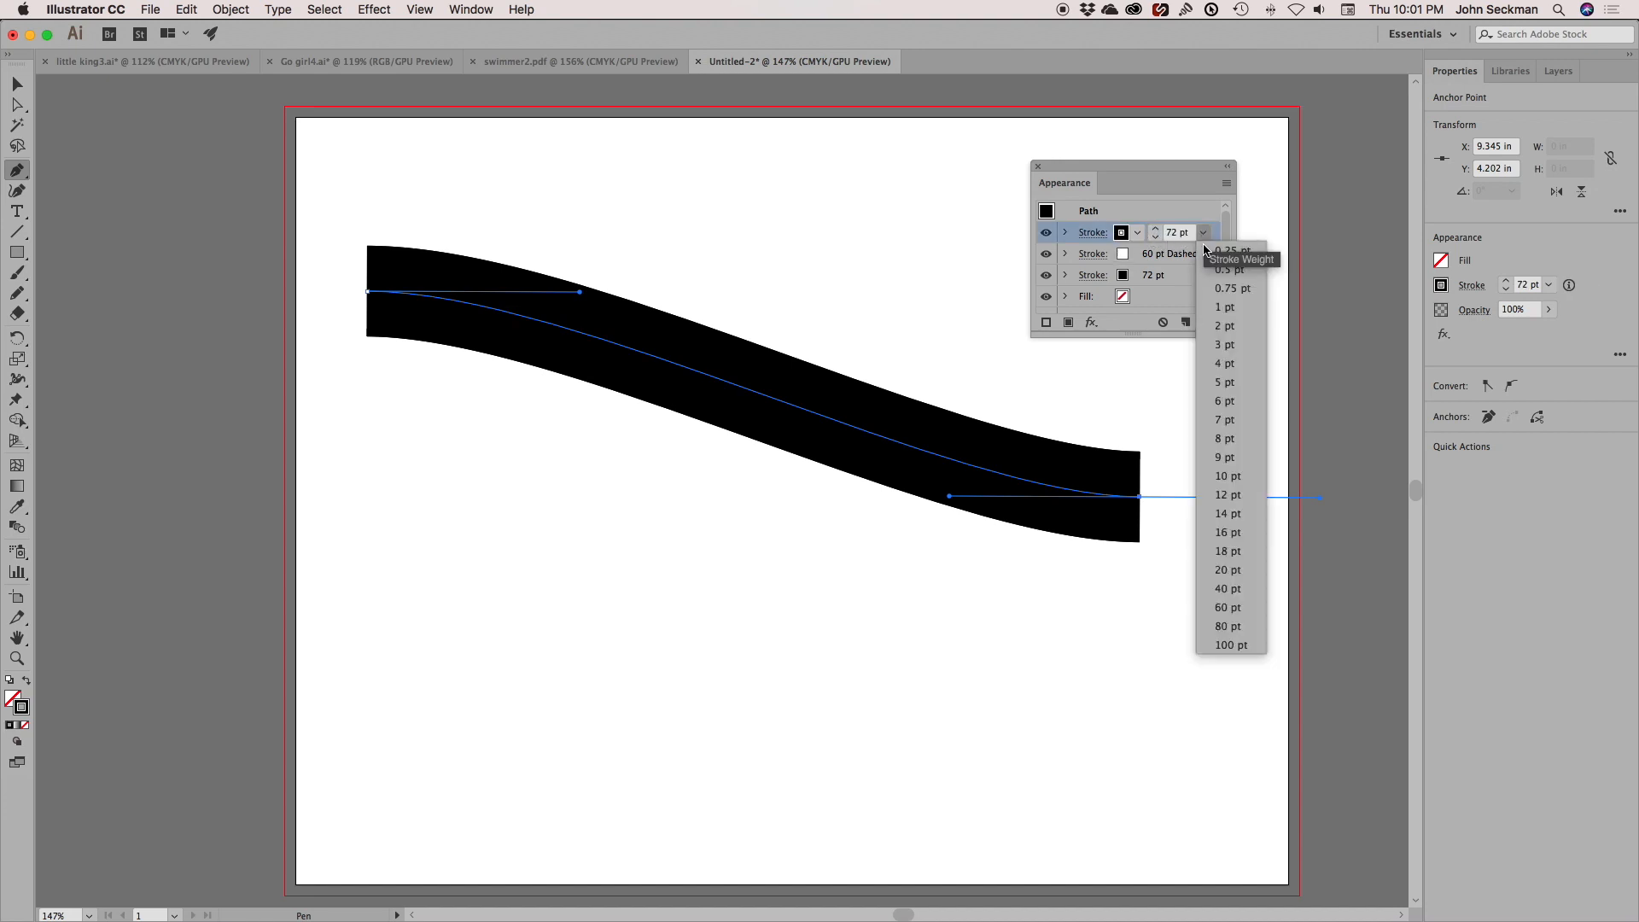
{"action": "left_click", "coordinate": [1174, 235]}
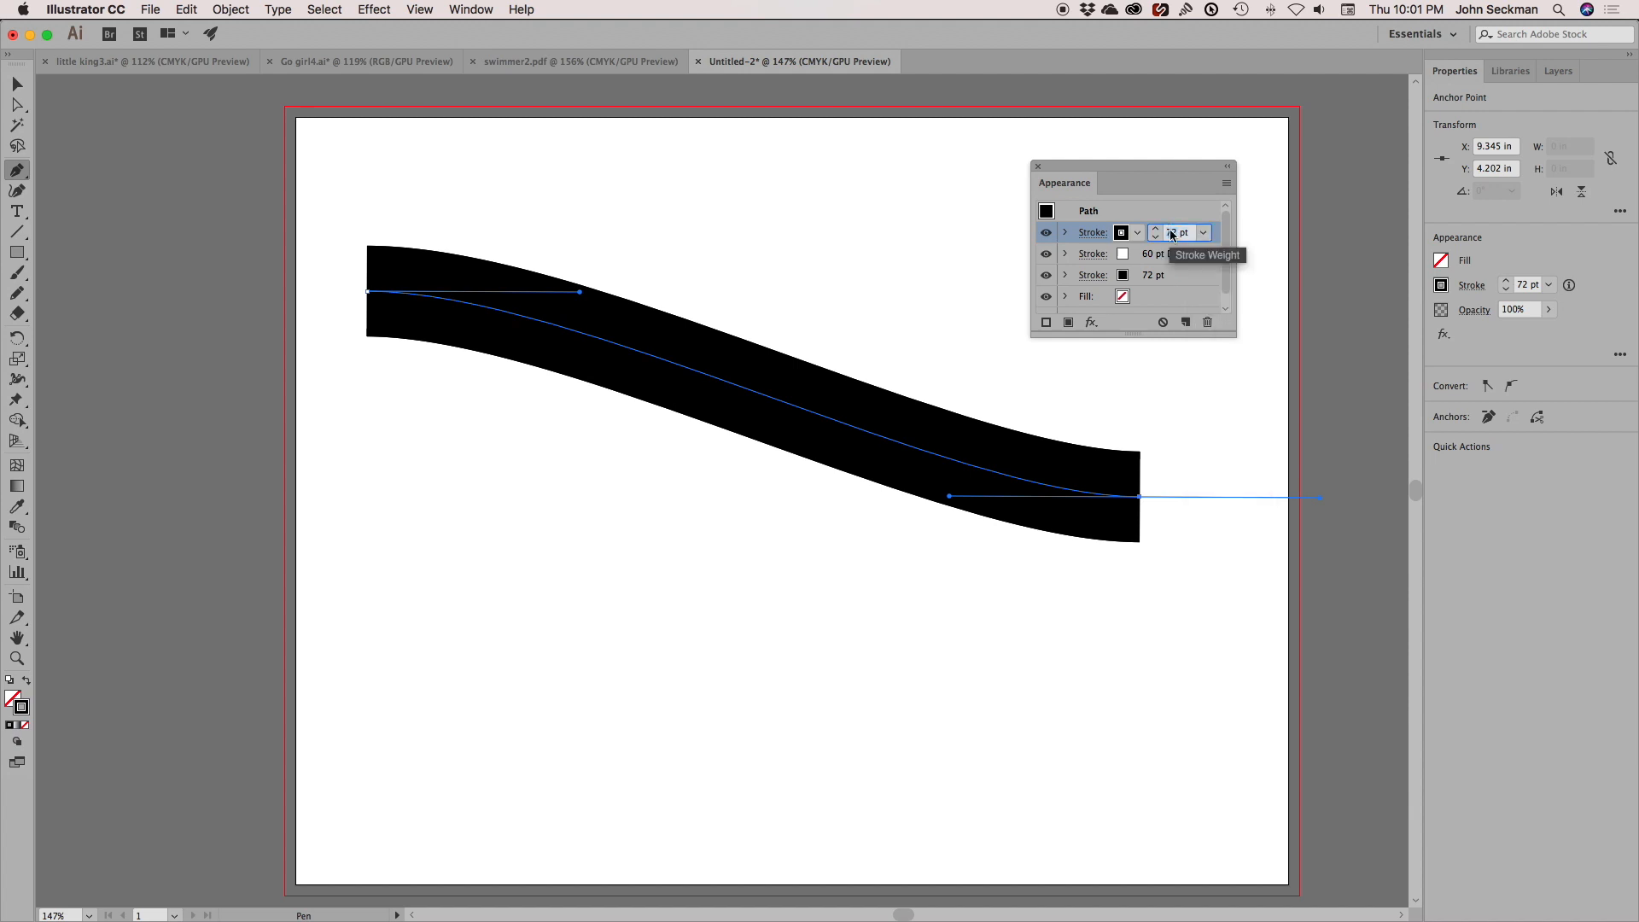
{"action": "double_click", "coordinate": [1169, 230]}
{"action": "type", "text": "48"}
{"action": "key", "text": "Return"}
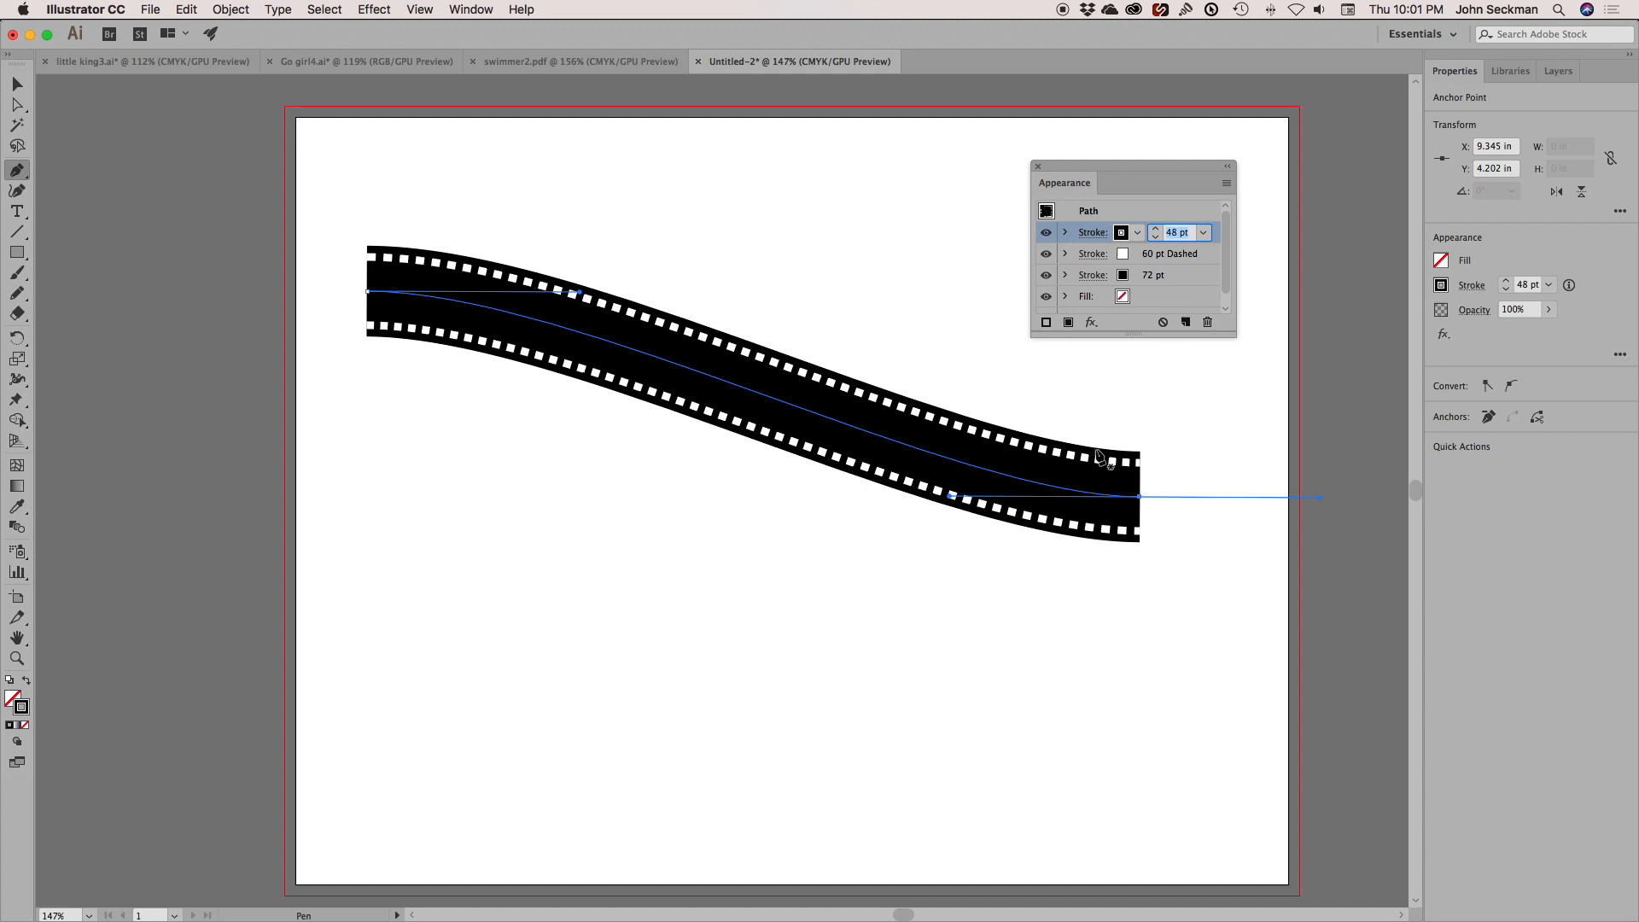
Toggle the visibility of the topmost 48 pt stroke off and on to compare the path's look
{"action": "left_click", "coordinate": [1046, 235]}
{"action": "left_click", "coordinate": [1046, 234]}
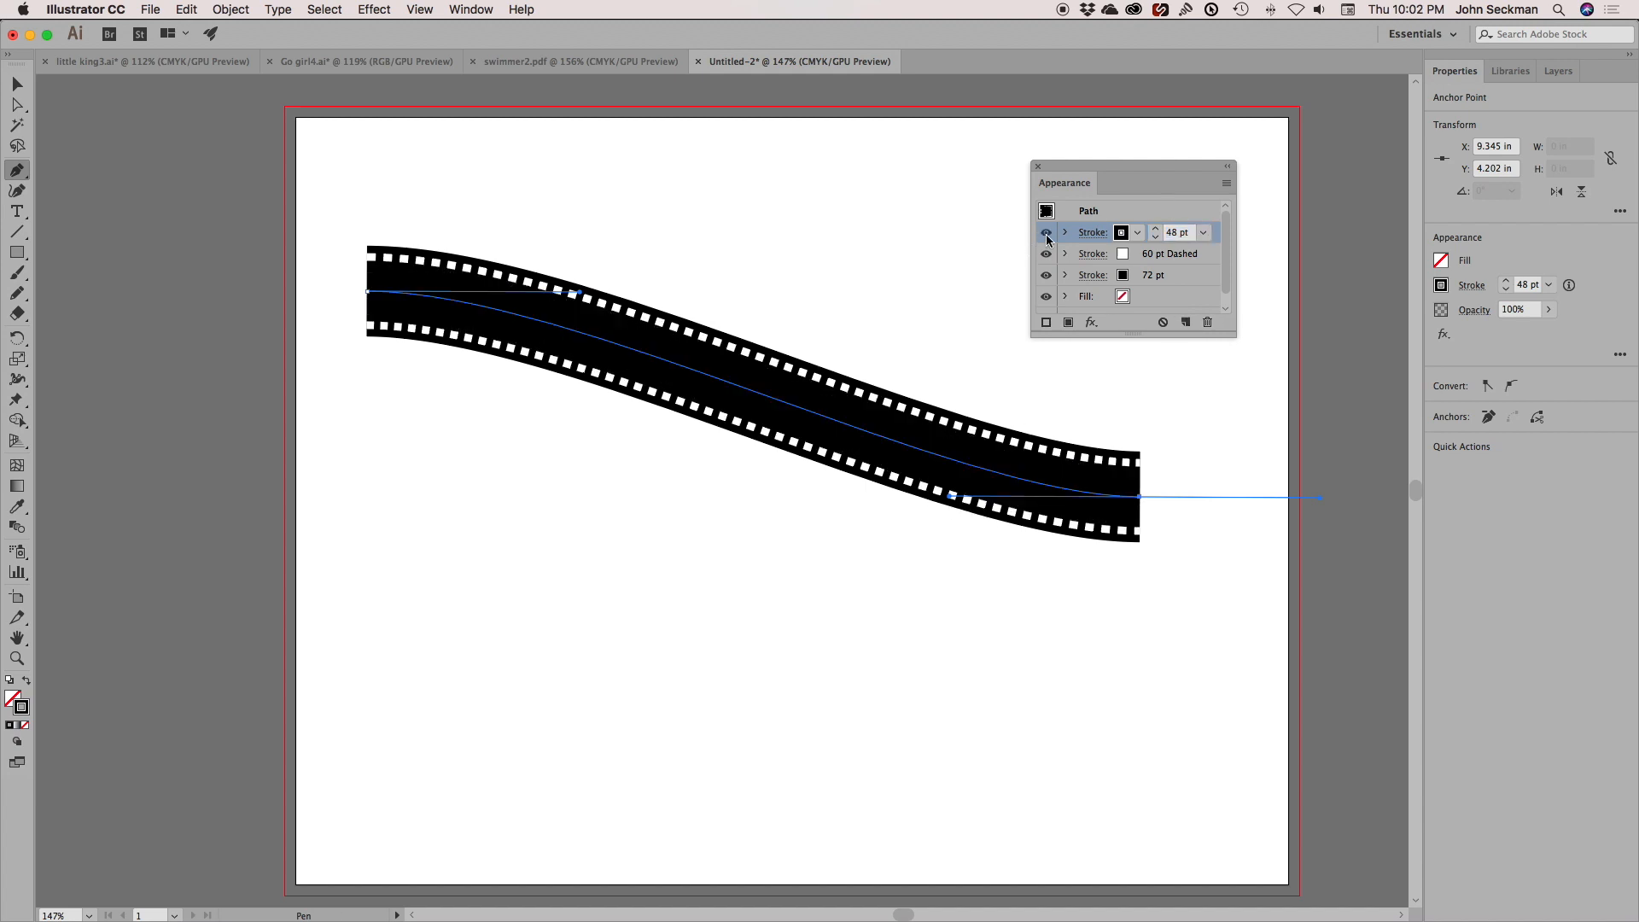
{"action": "left_click", "coordinate": [1046, 235]}
{"action": "left_click", "coordinate": [1046, 234]}
Select the path's fill attribute and make the Appearance panel taller to fit all its attributes
{"action": "left_click", "coordinate": [1196, 300]}
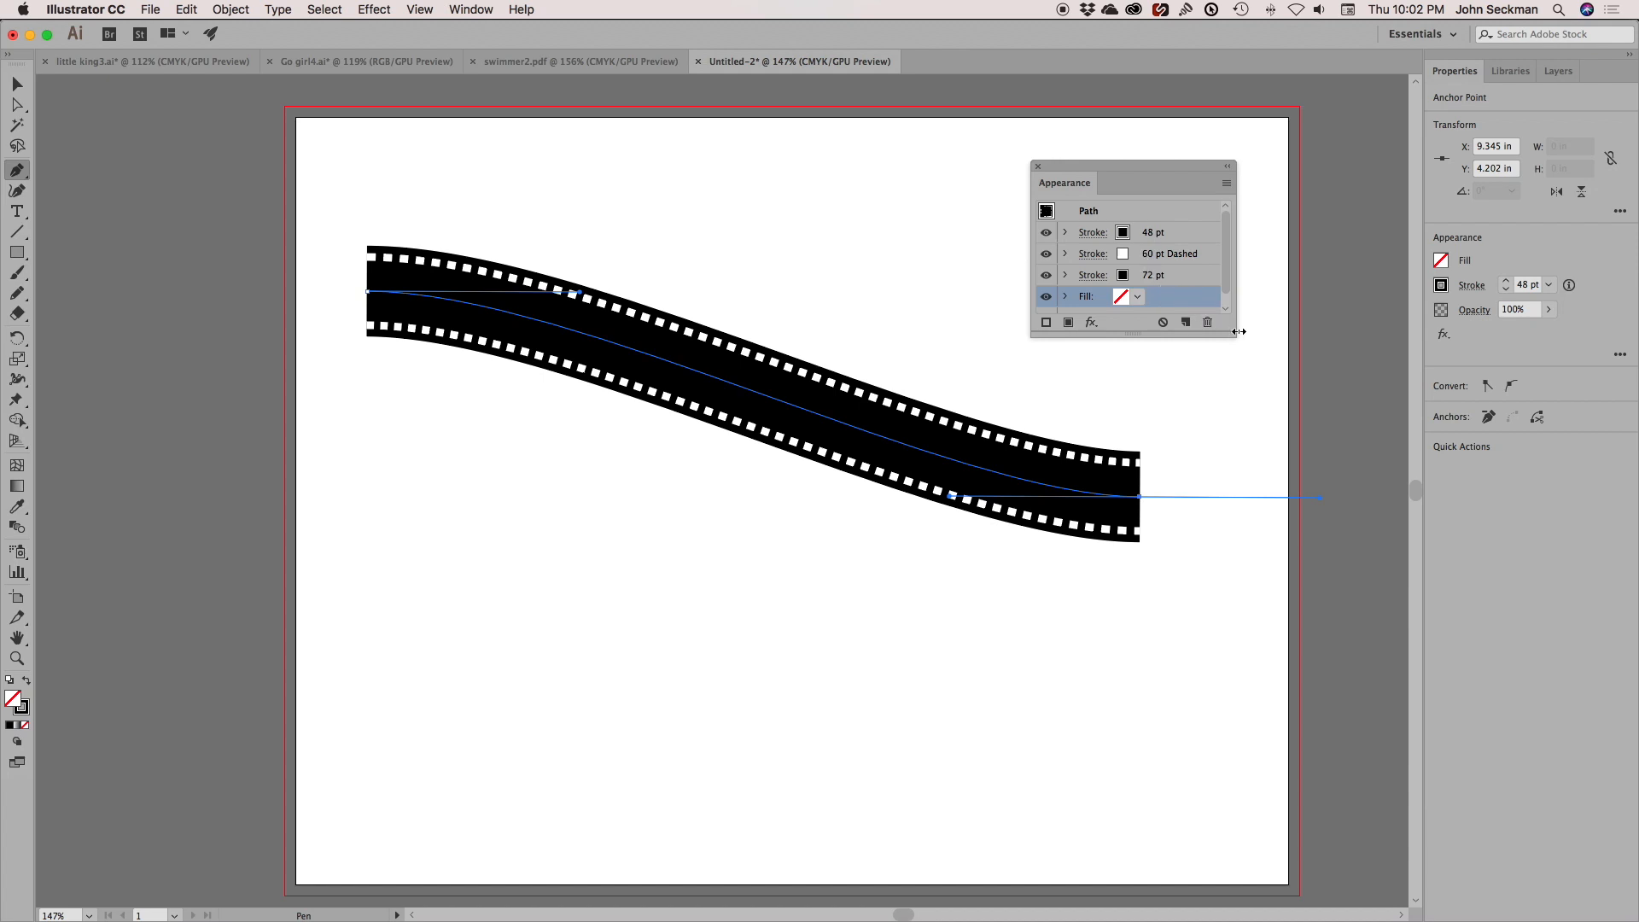
{"action": "left_click_drag", "start_coordinate": [1229, 335], "coordinate": [1226, 368]}
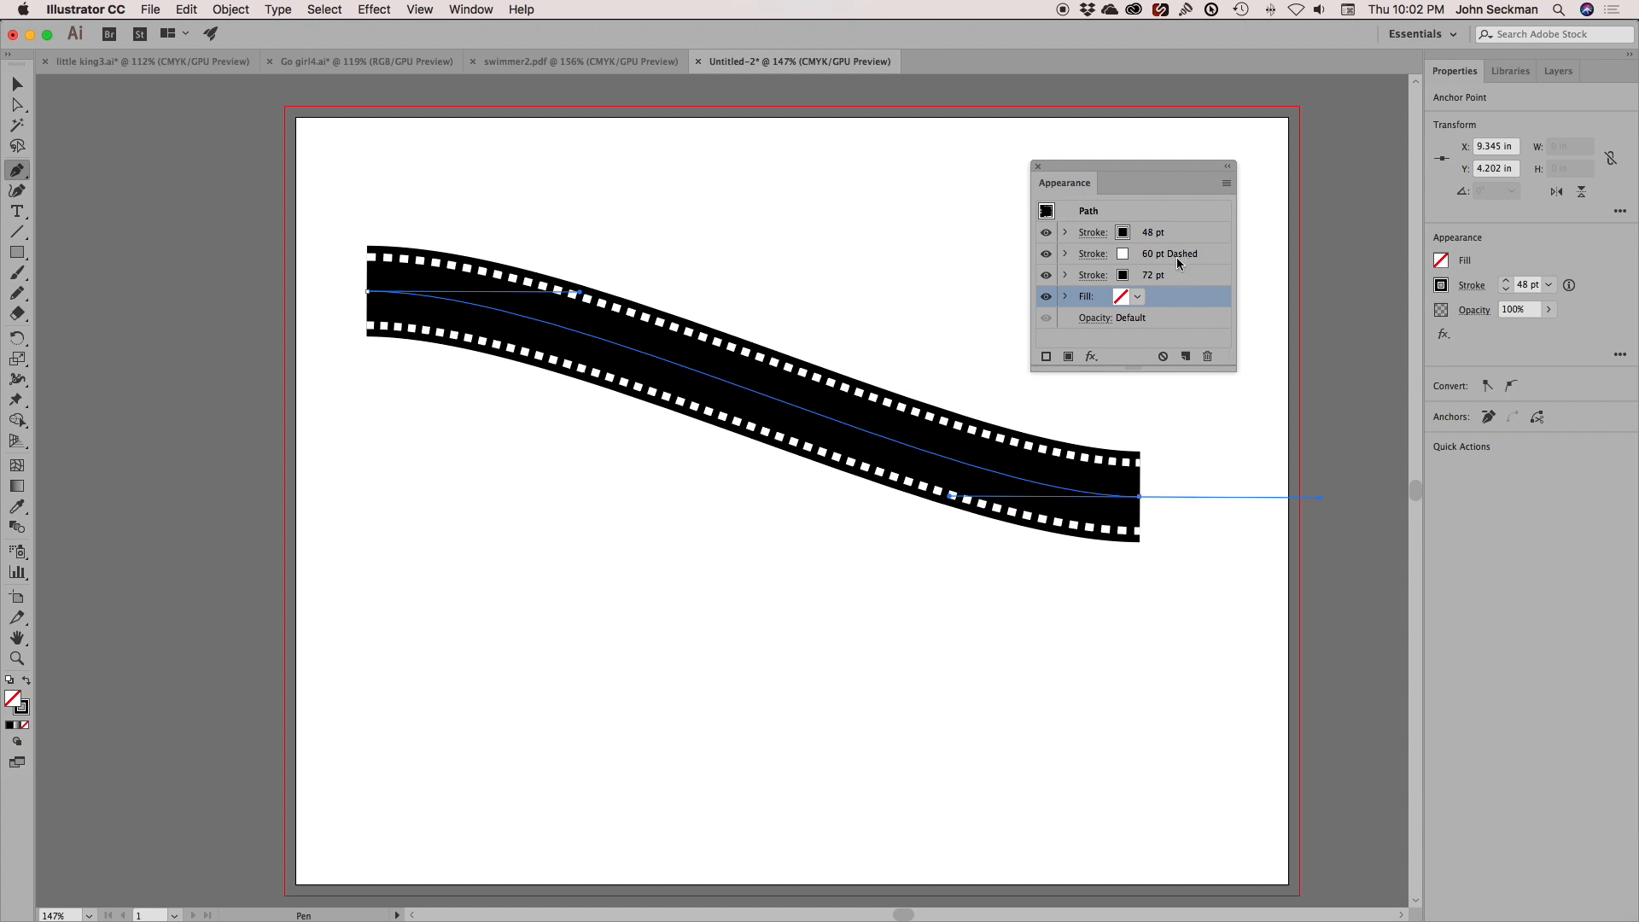
Add a new stroke above the topmost 48 pt black stroke and colour it white
{"action": "left_click", "coordinate": [1178, 233]}
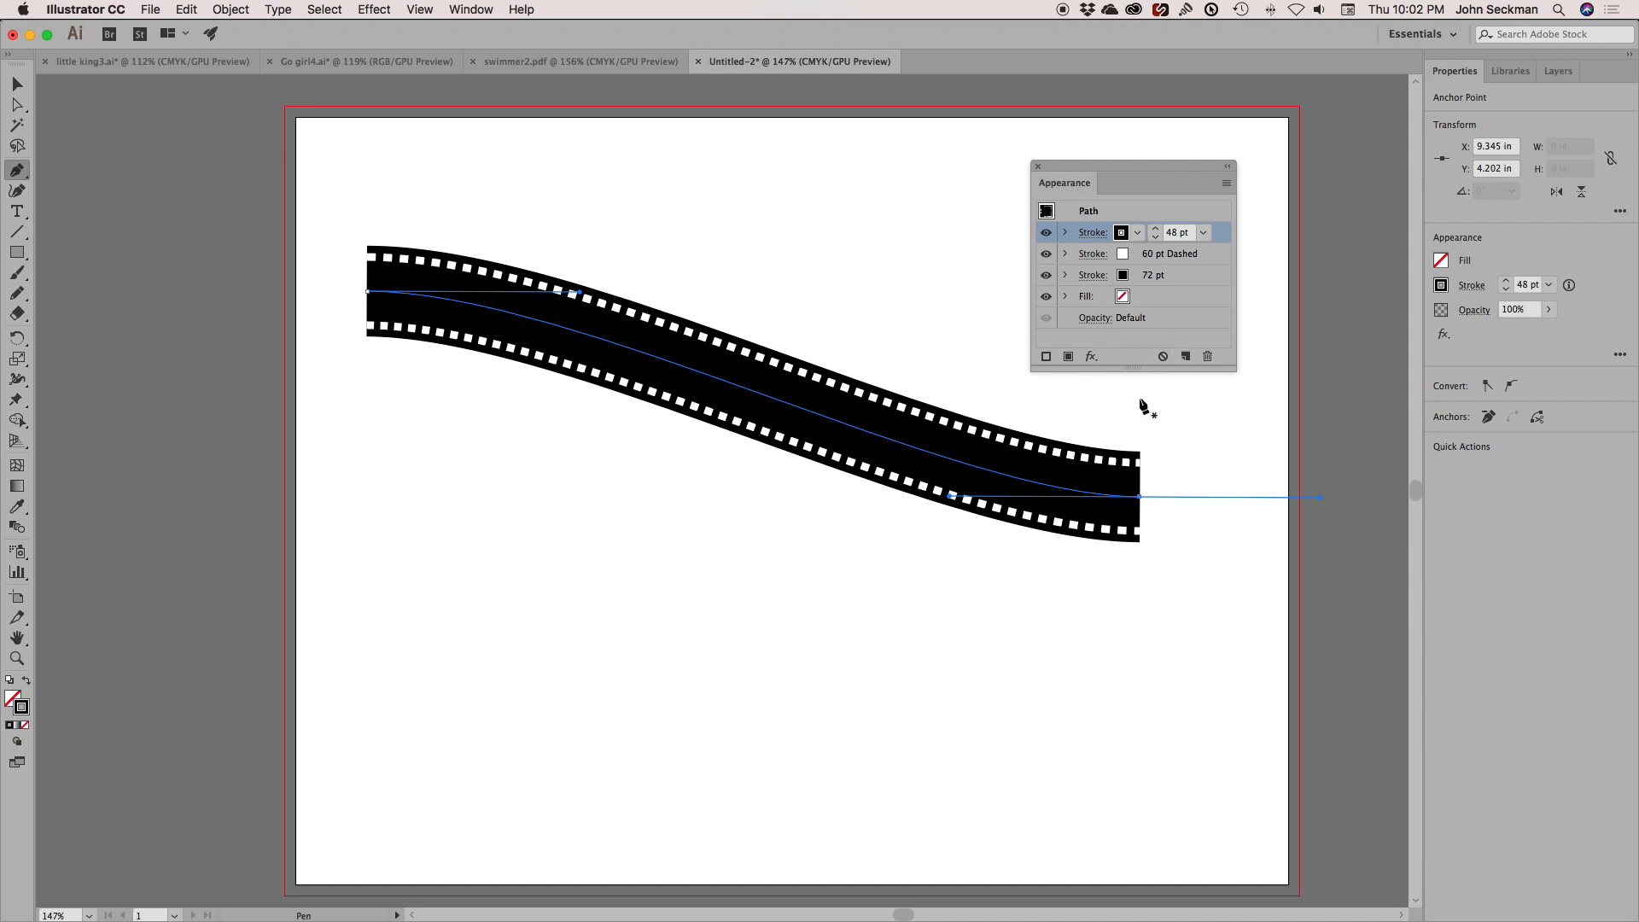
{"action": "left_click", "coordinate": [1046, 357]}
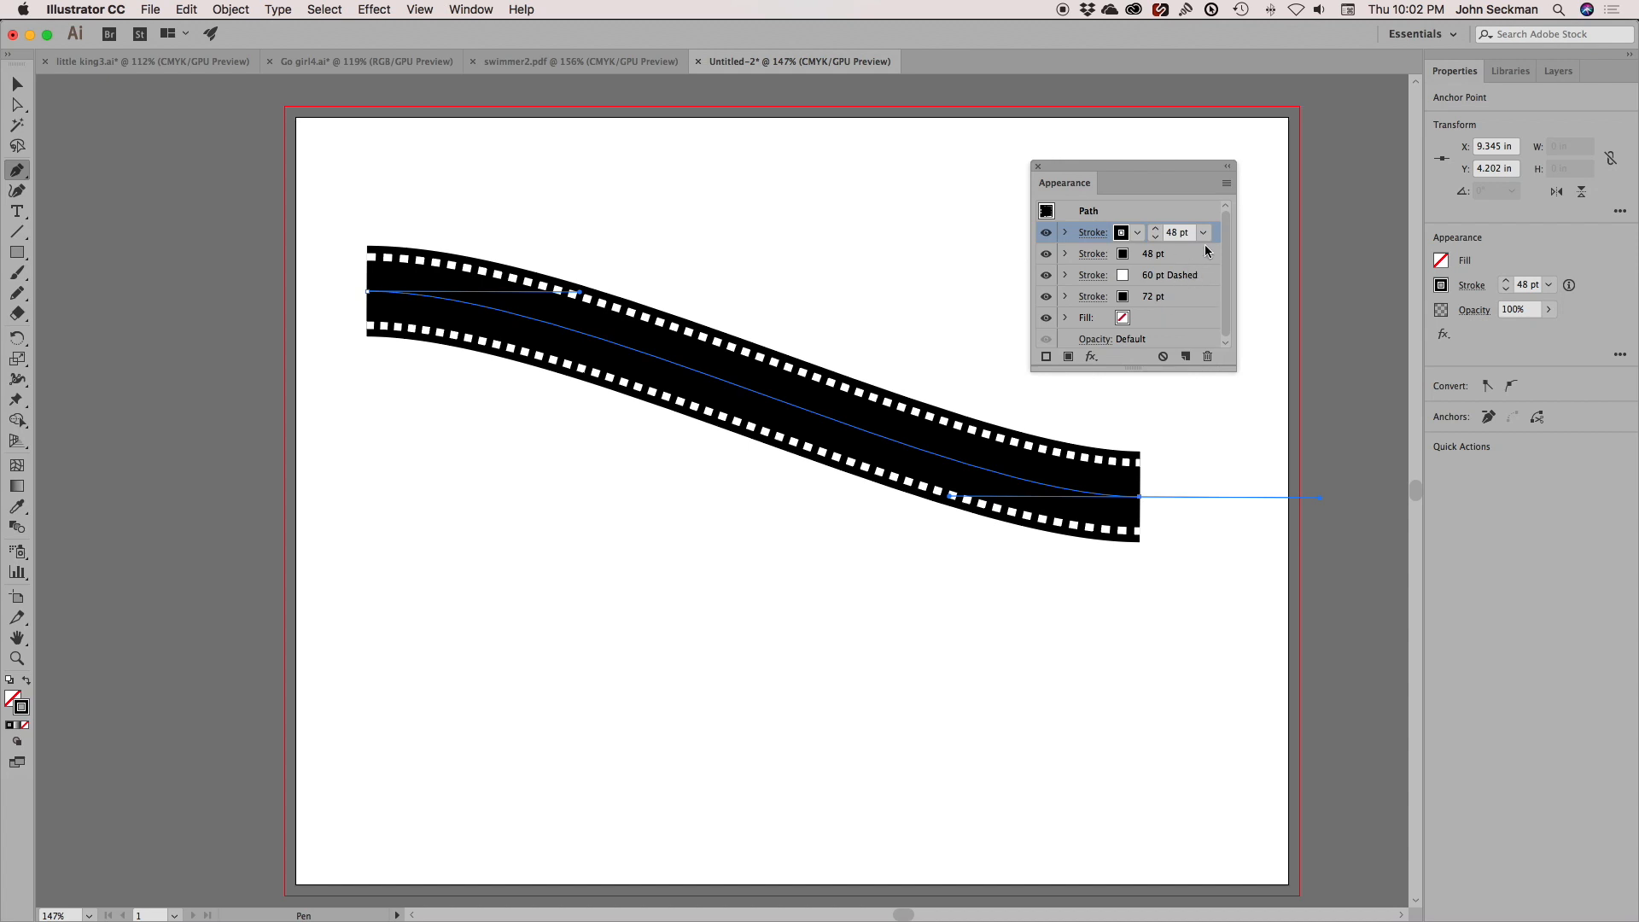
{"action": "left_click", "coordinate": [1136, 232]}
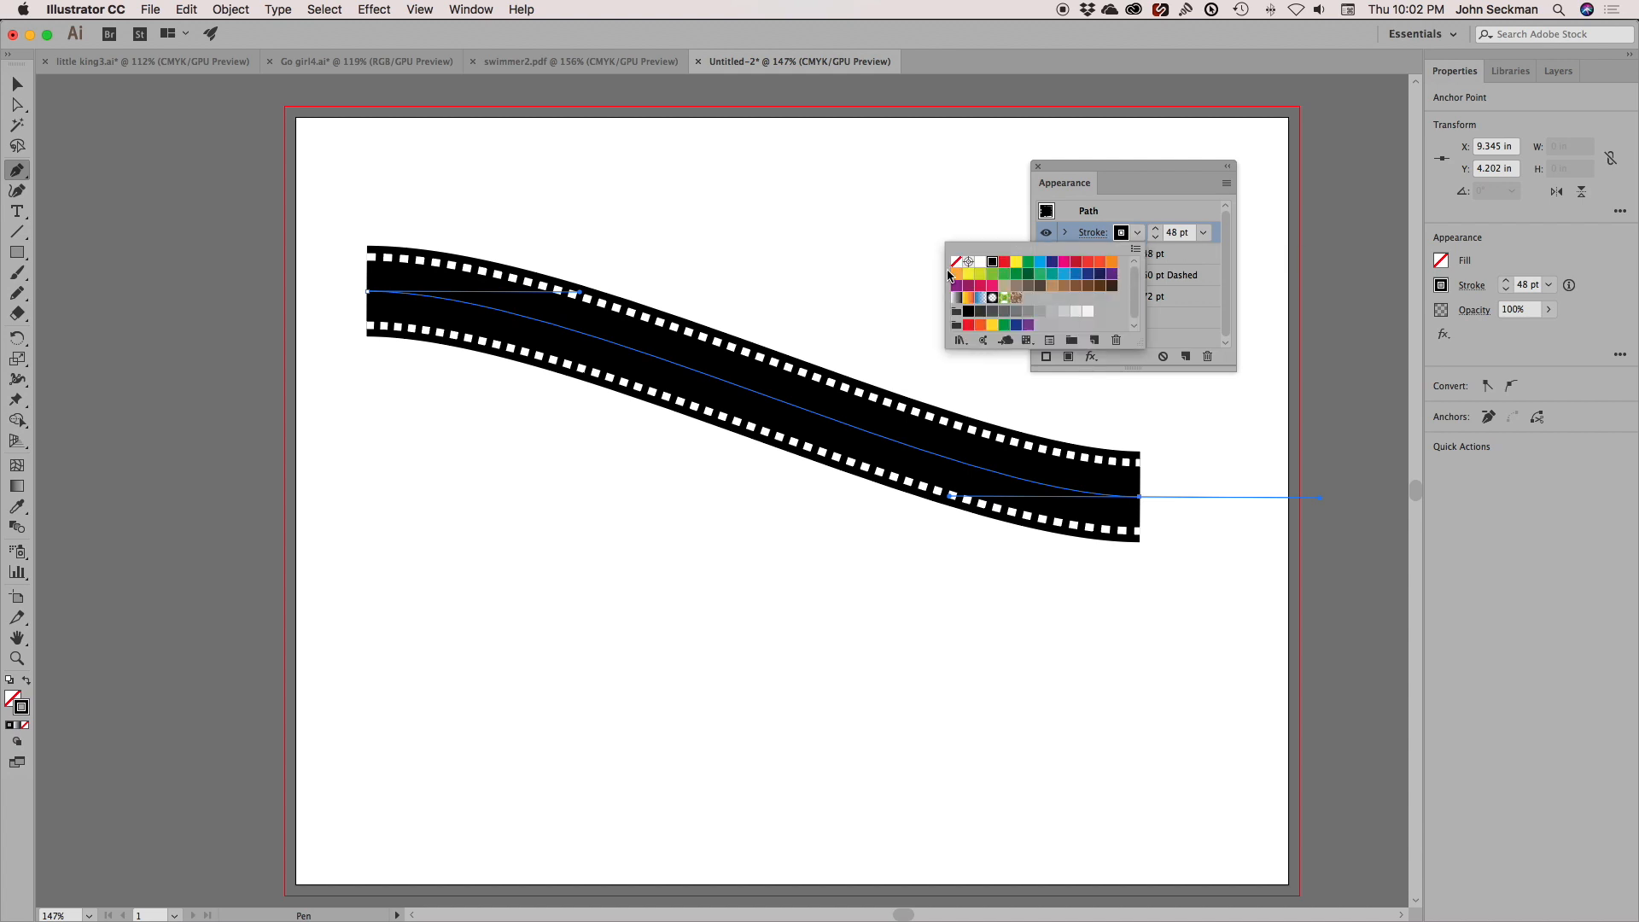
{"action": "left_click", "coordinate": [980, 261]}
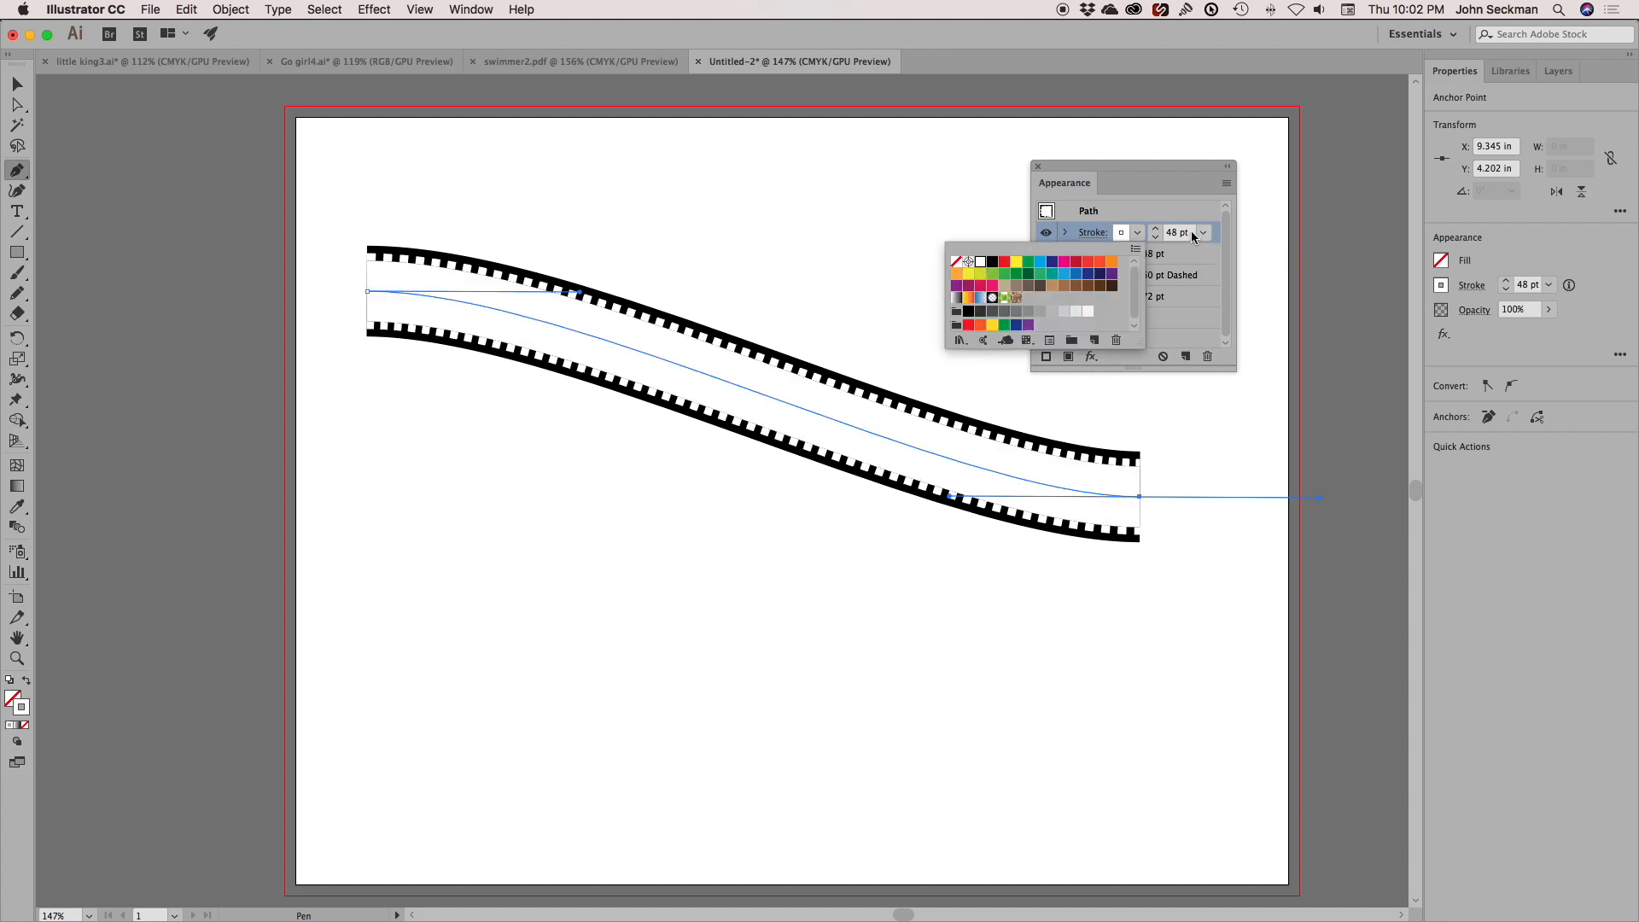
{"action": "left_click", "coordinate": [1202, 295]}
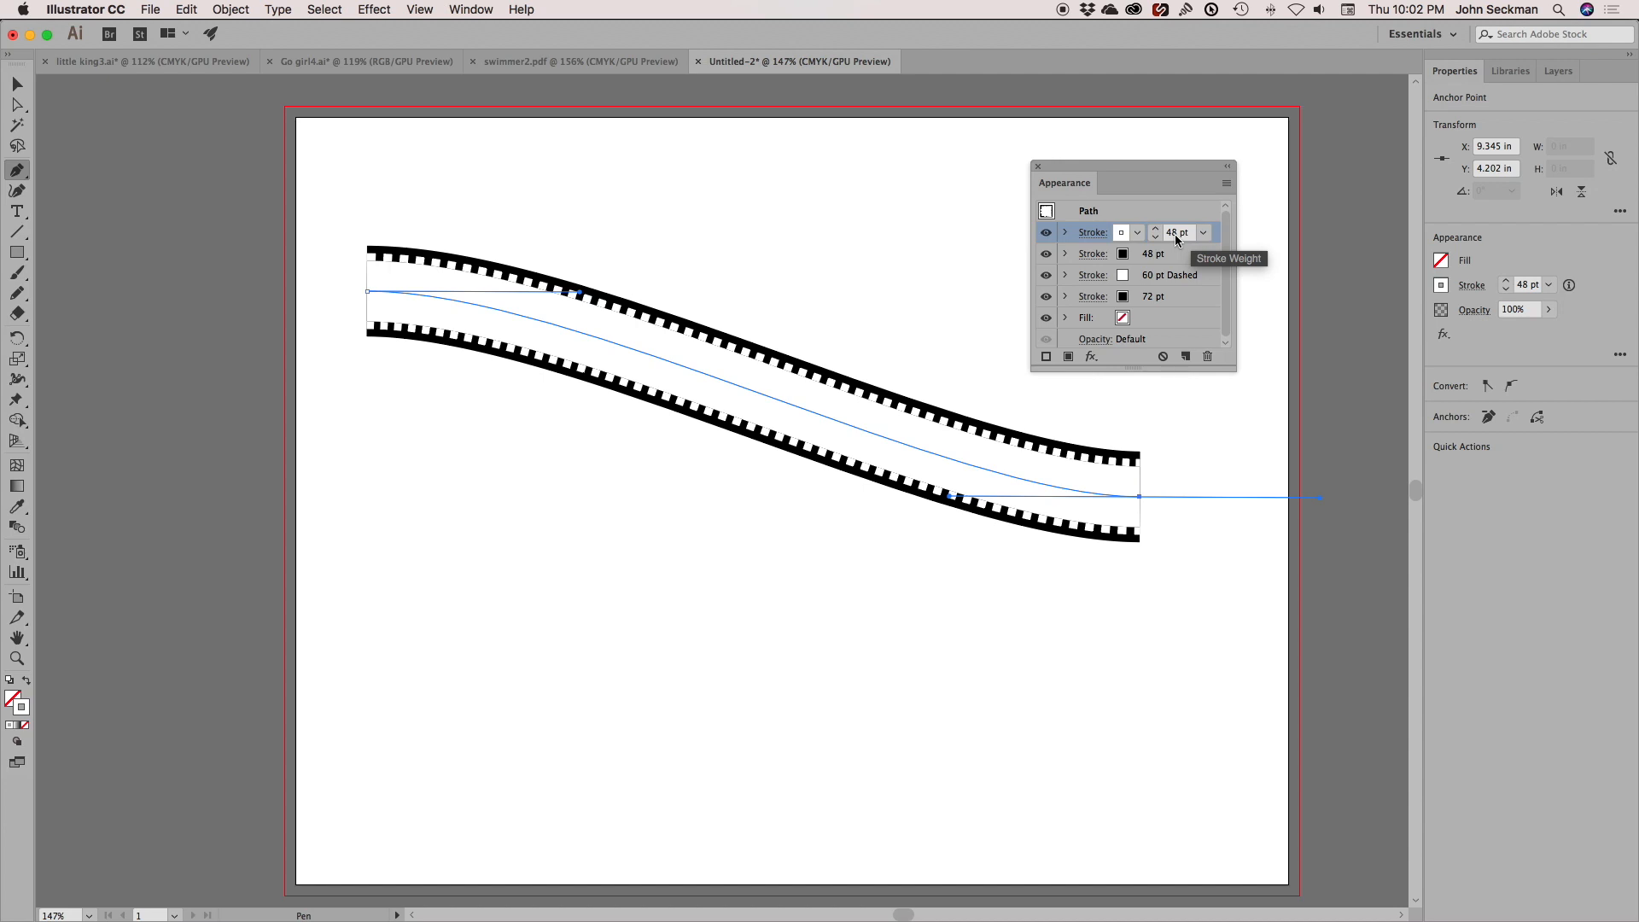
Set the weight of the topmost white stroke to 36 pt
{"action": "type", "text": "12"}
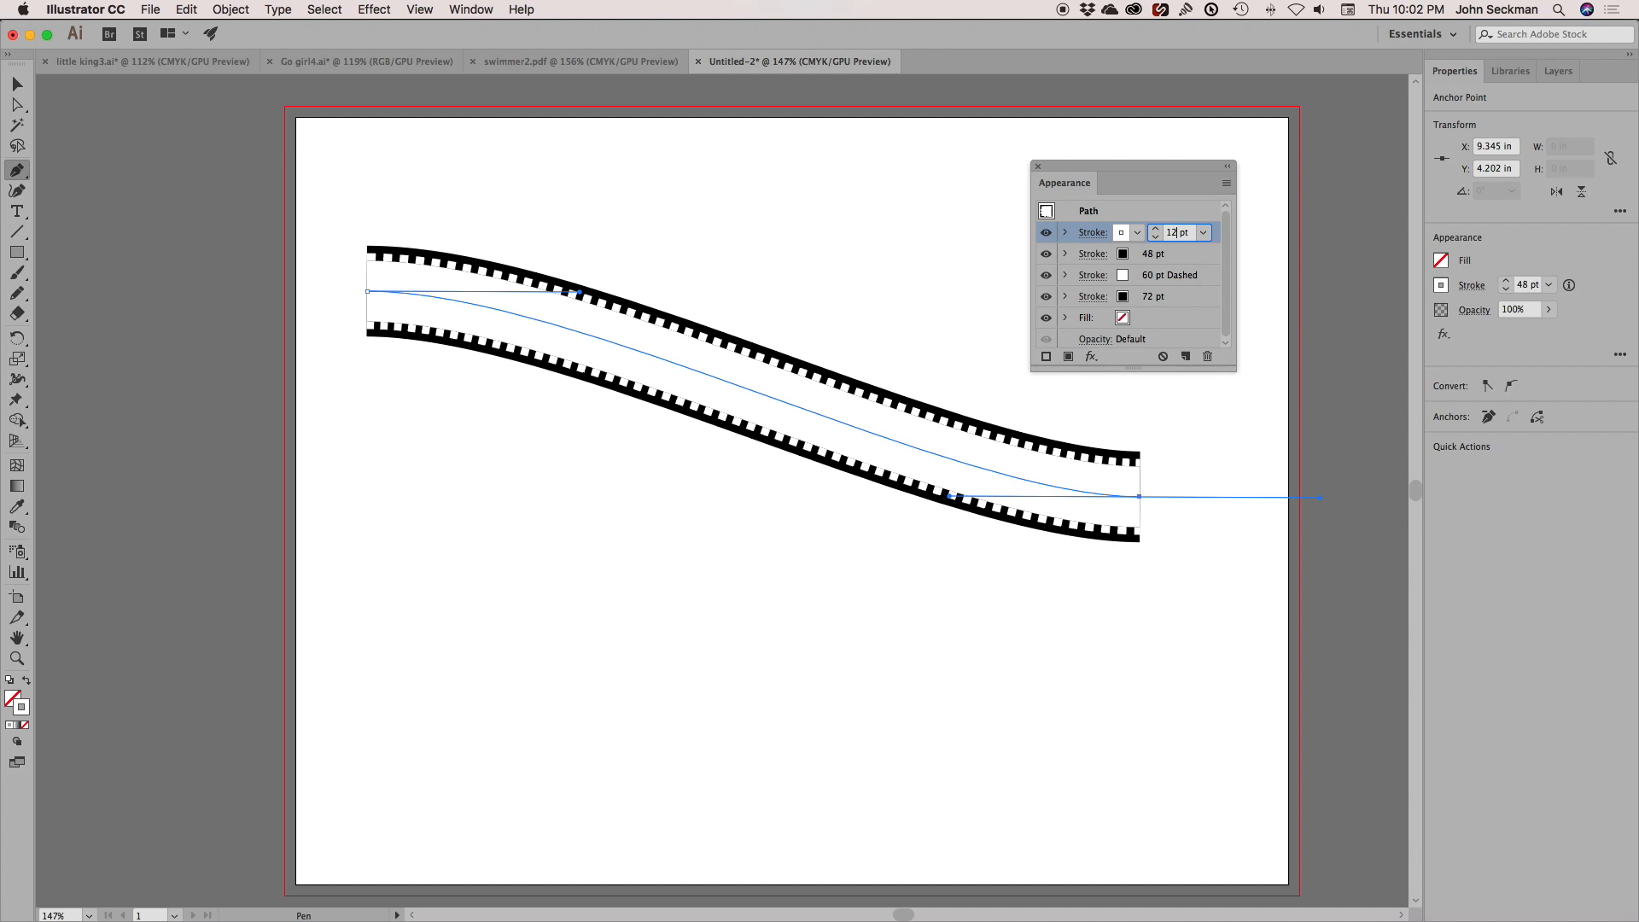
{"action": "key", "text": "Return"}
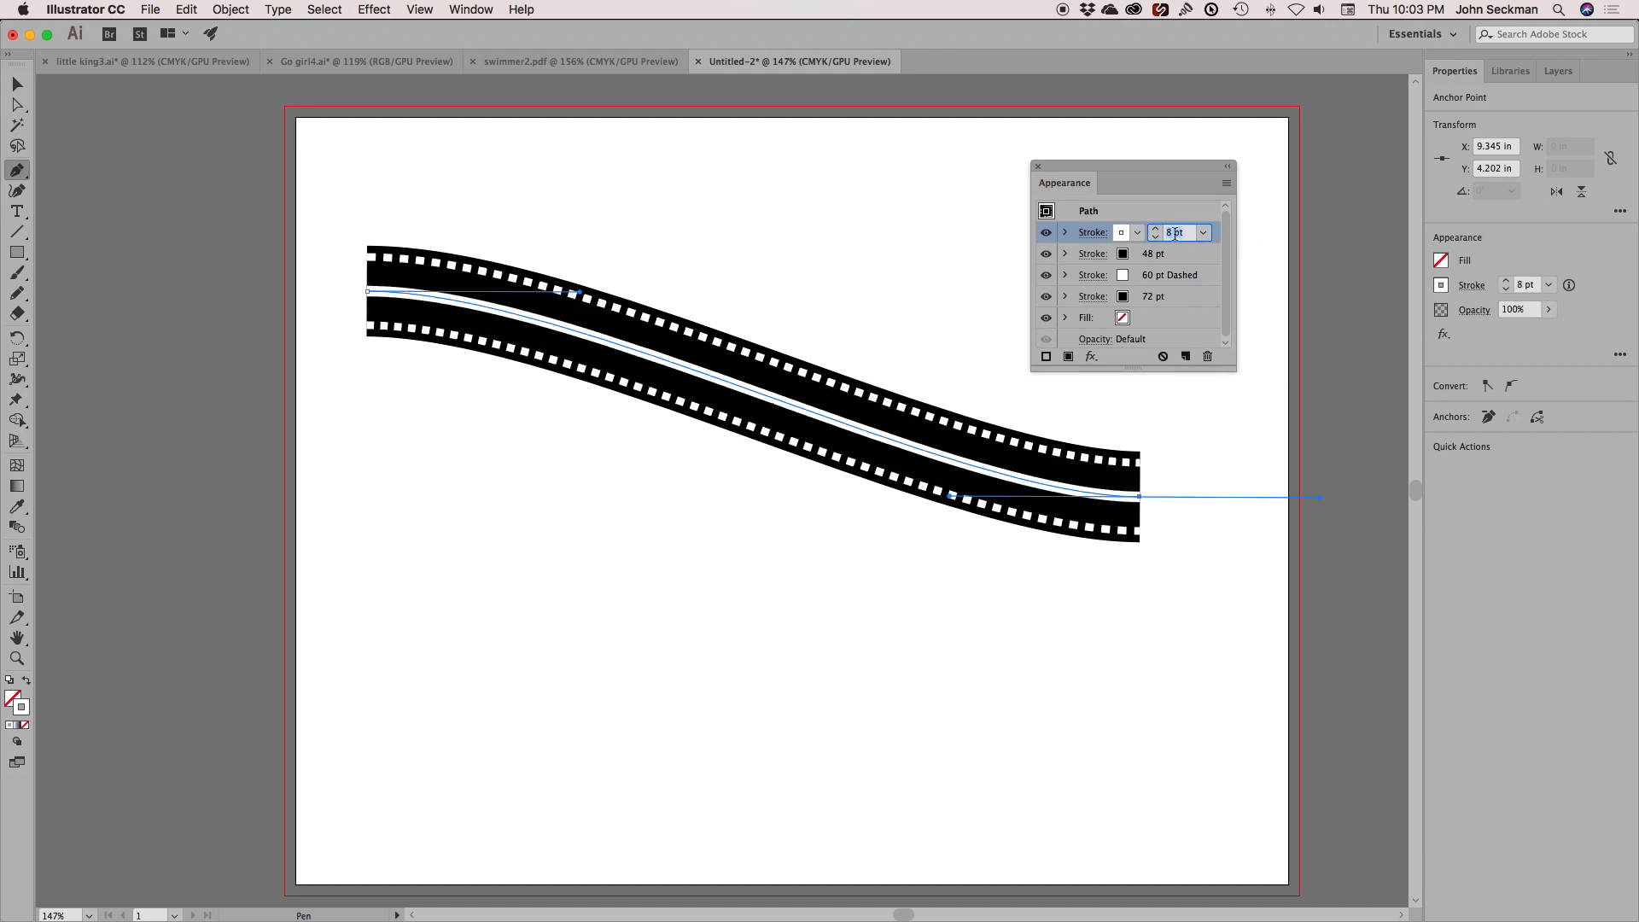
{"action": "double_click", "coordinate": [1174, 233]}
{"action": "type", "text": "36"}
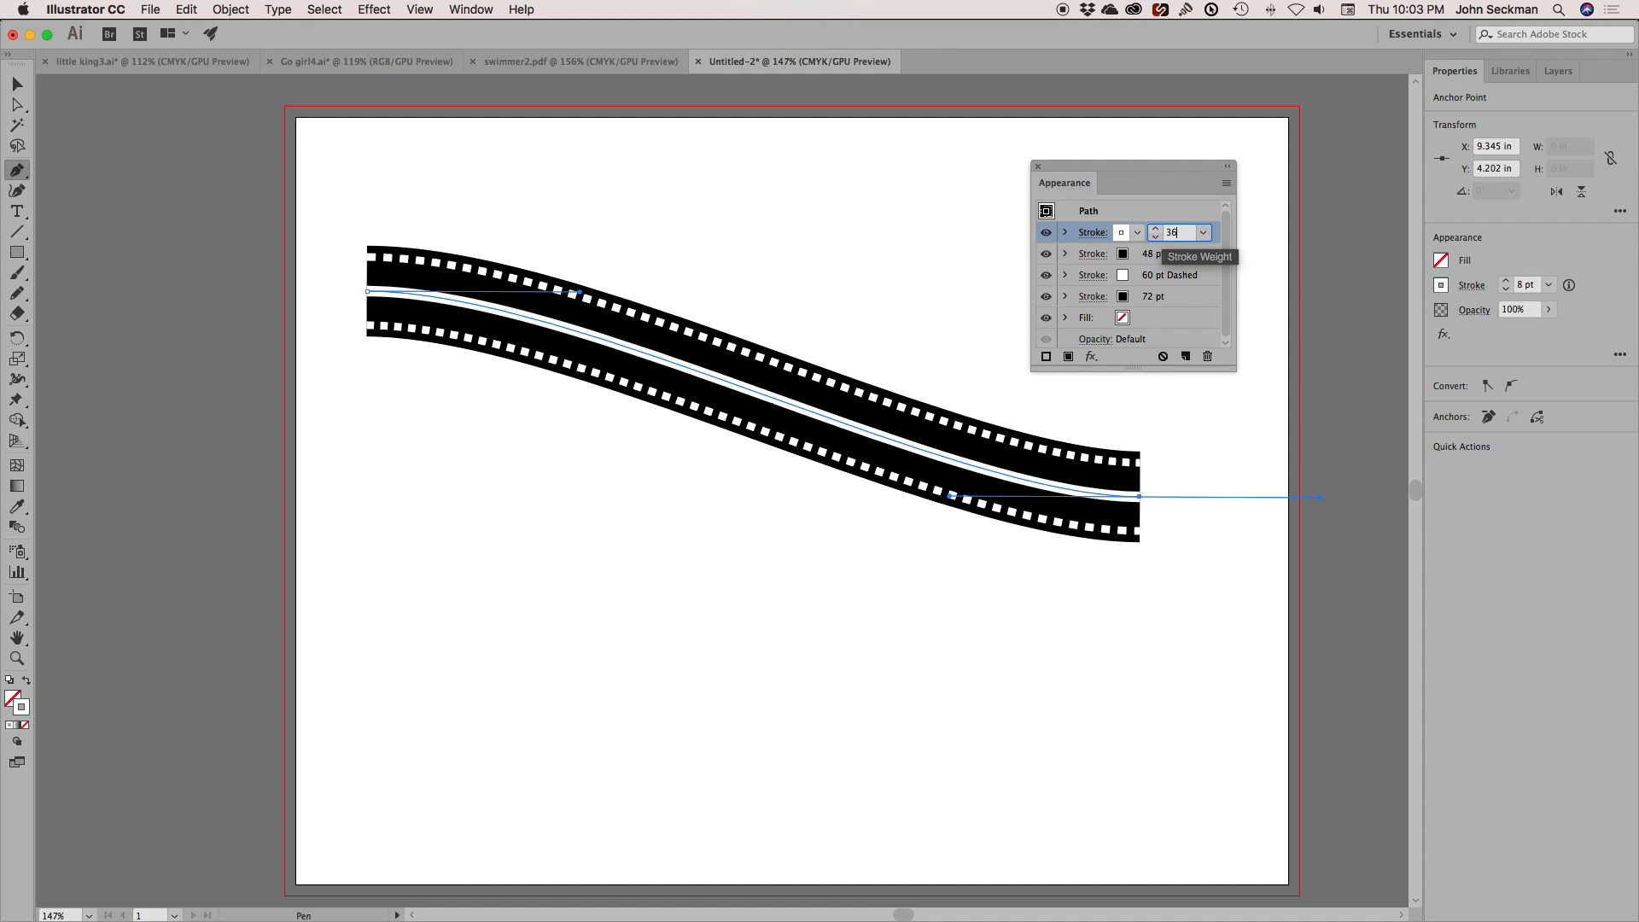
{"action": "key", "text": "Return"}
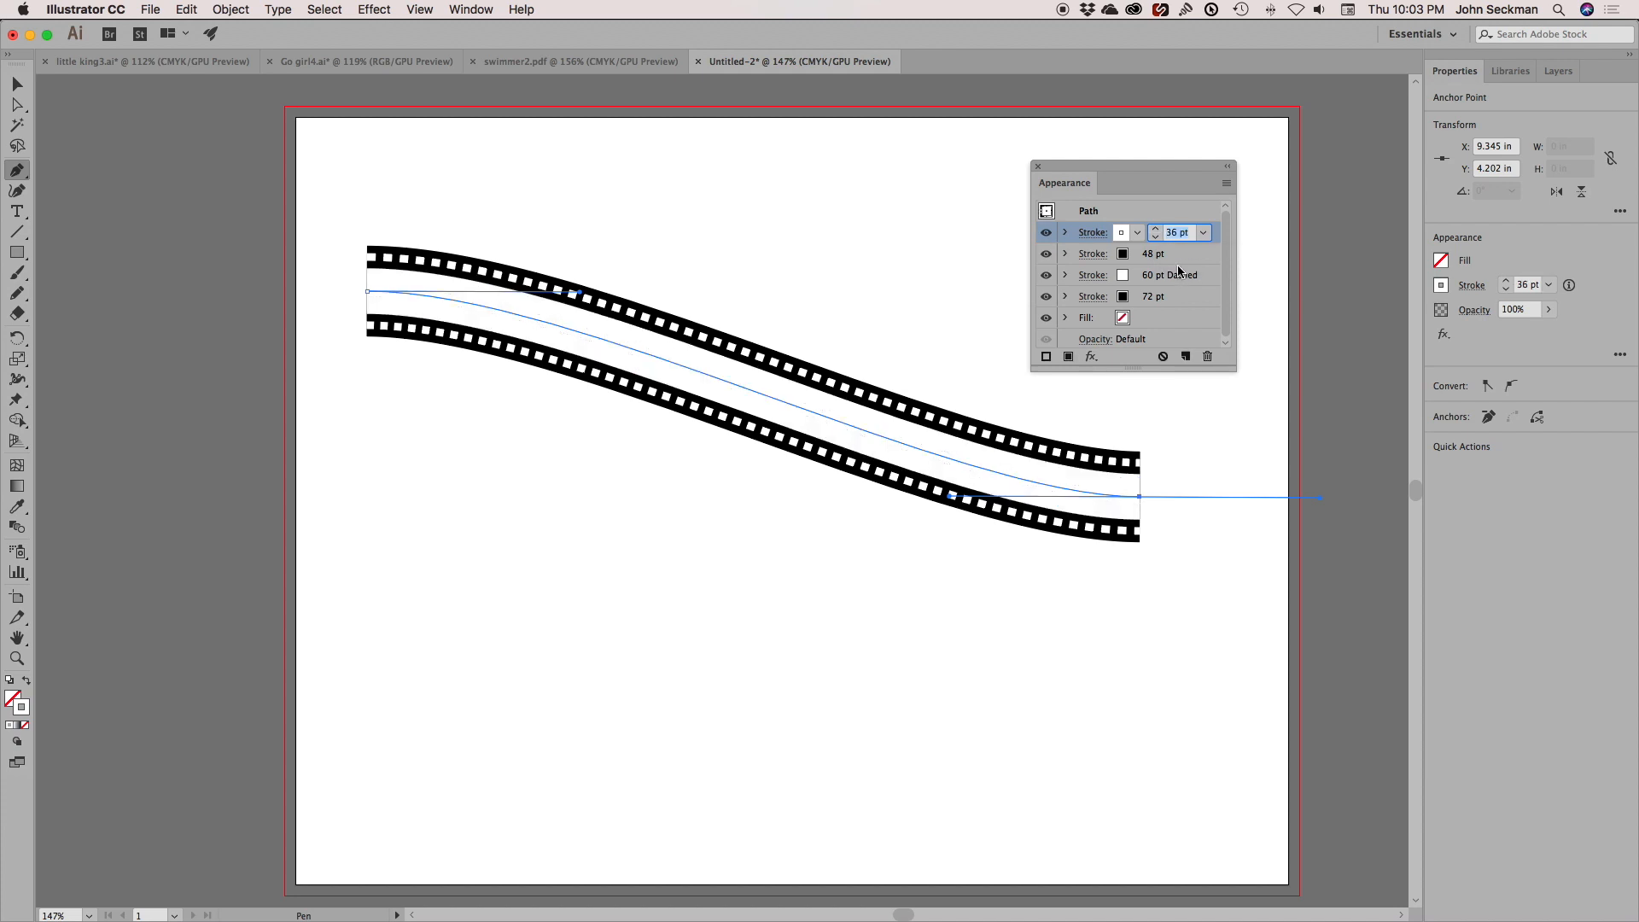
{"action": "left_click", "coordinate": [1174, 209]}
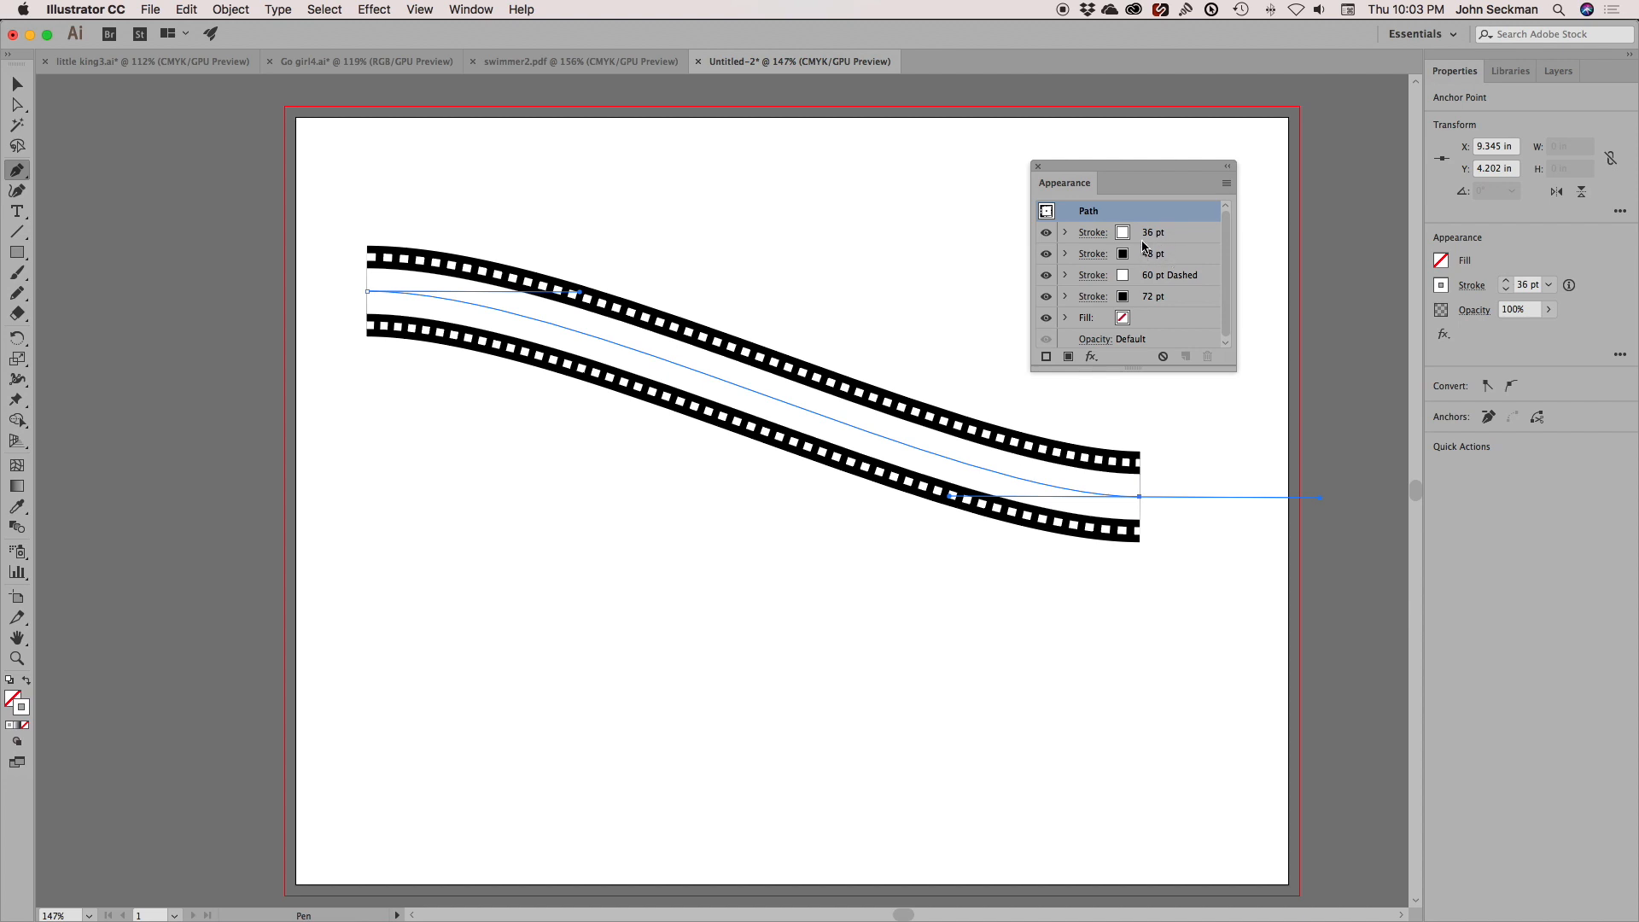
Make the topmost white stroke a dashed line with a 36 pt dash and a 6 pt gap
{"action": "left_click", "coordinate": [1096, 233]}
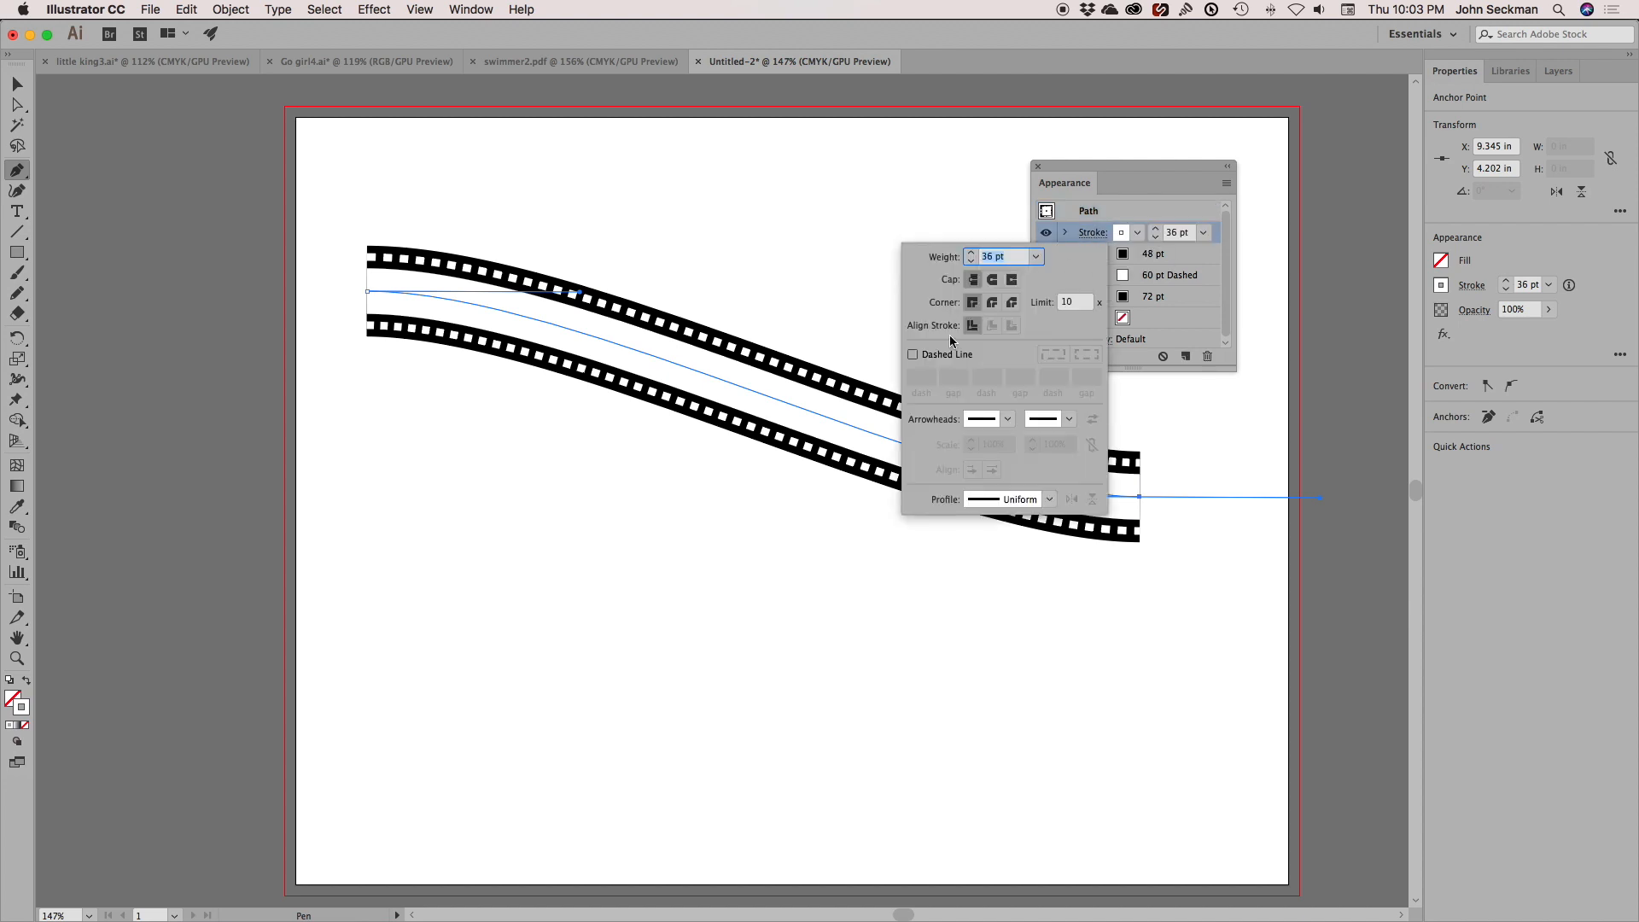
{"action": "left_click", "coordinate": [912, 355]}
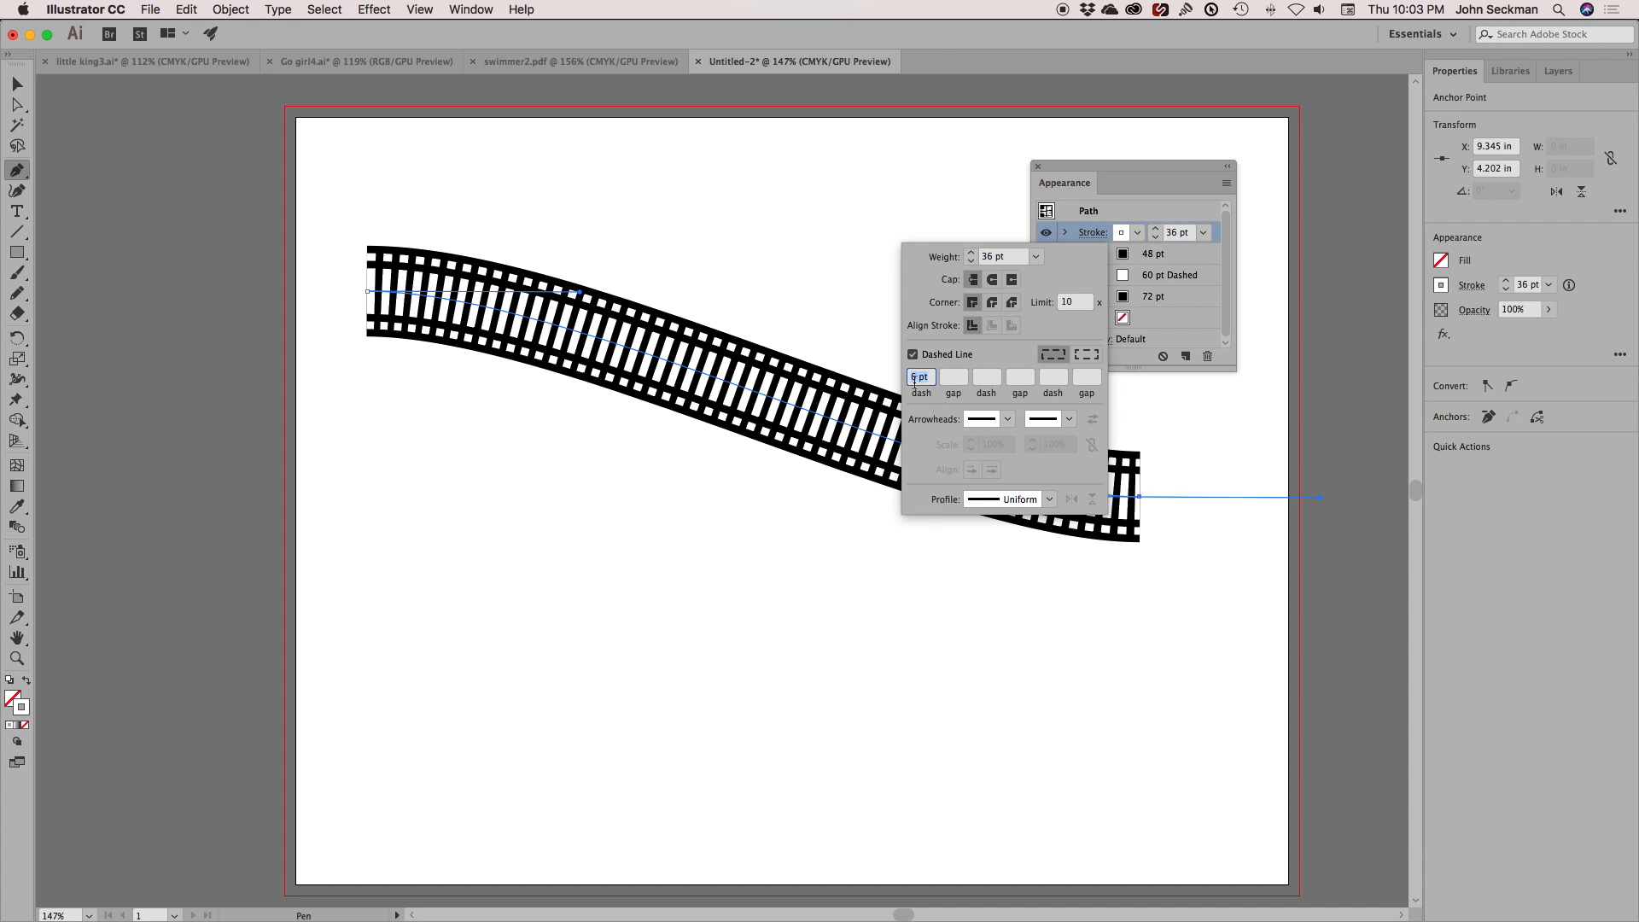
{"action": "type", "text": "36"}
{"action": "key", "text": "Tab"}
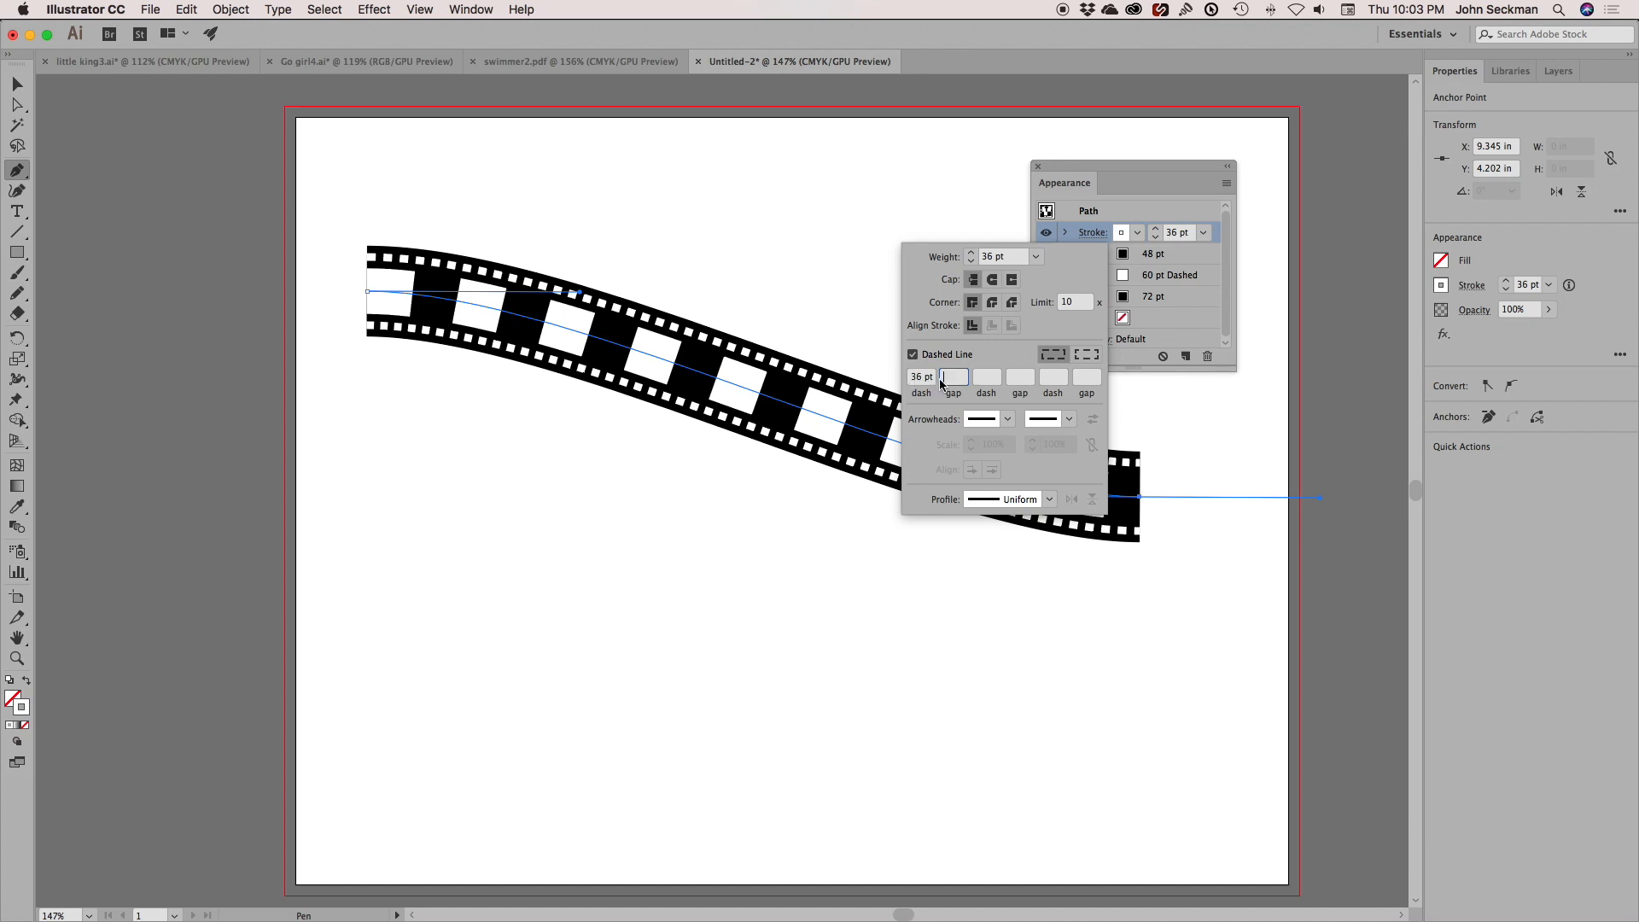
{"action": "type", "text": "6"}
{"action": "key", "text": "Tab"}
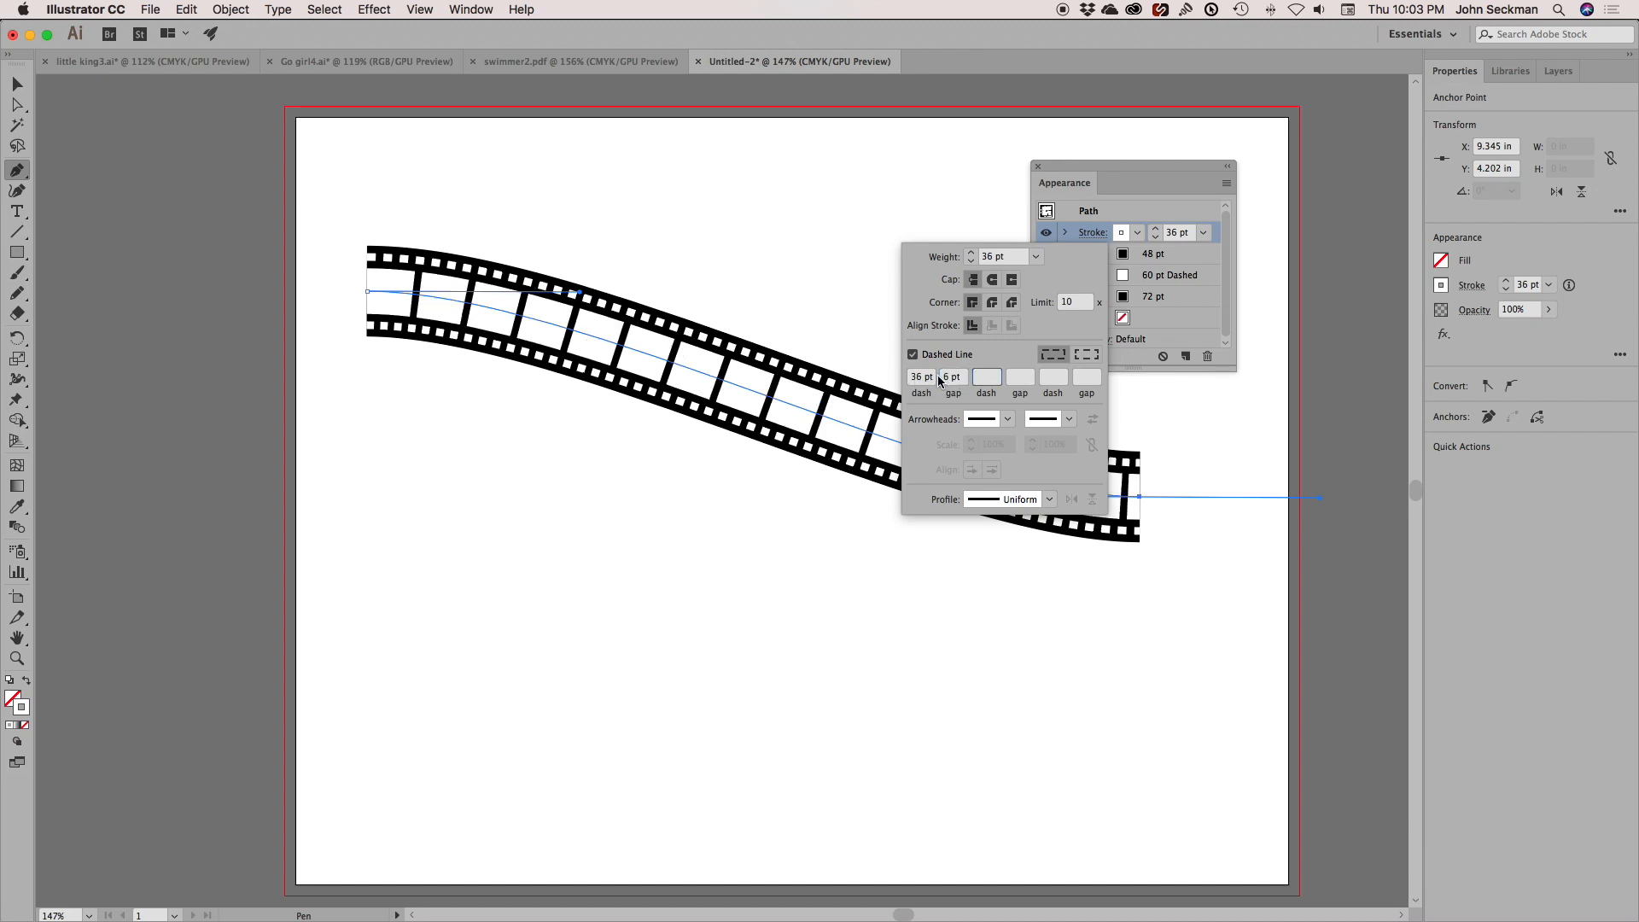
{"action": "left_click", "coordinate": [1195, 329]}
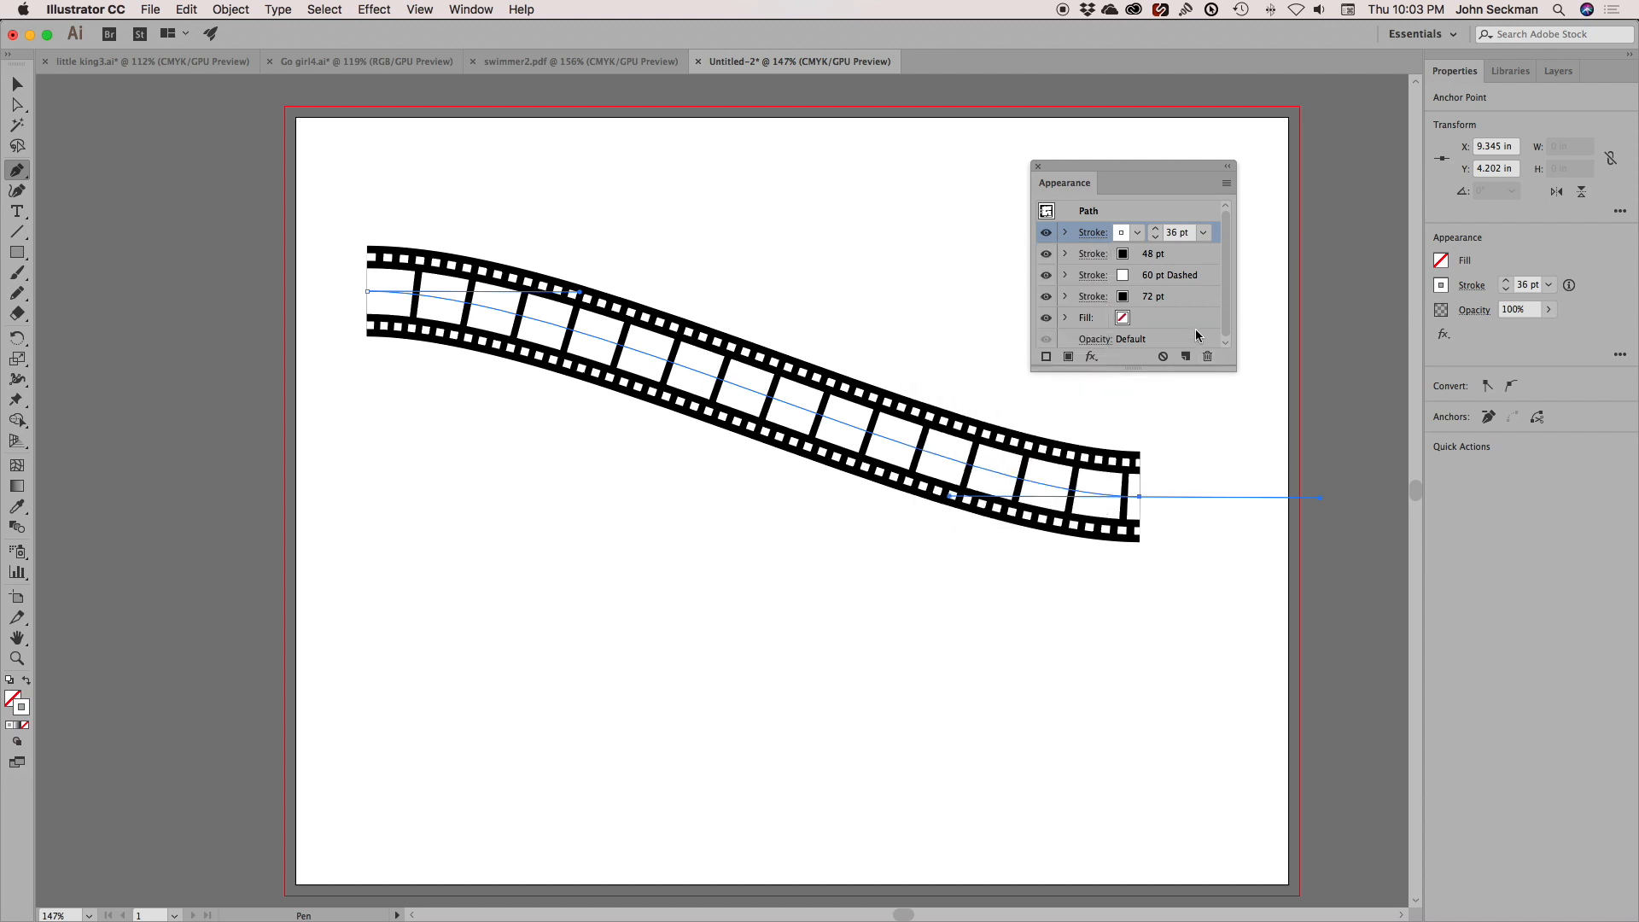
Hide the 36 pt, 48 pt and 60 pt strokes one by one, and show them again to review the stack
{"action": "left_click", "coordinate": [1046, 233]}
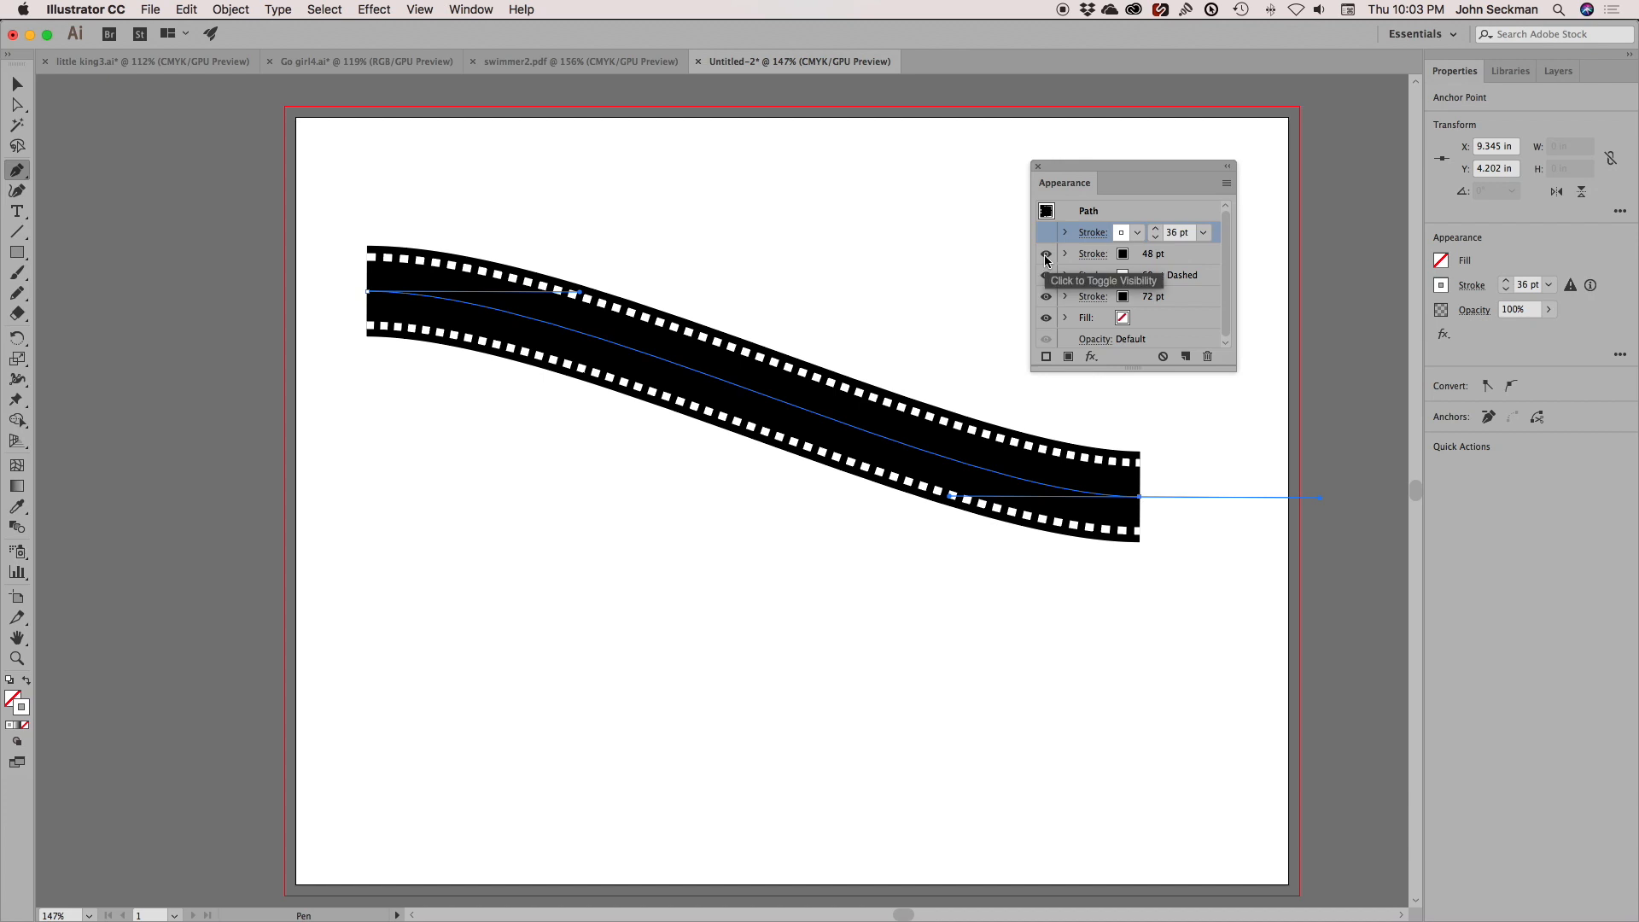
{"action": "left_click", "coordinate": [1045, 256]}
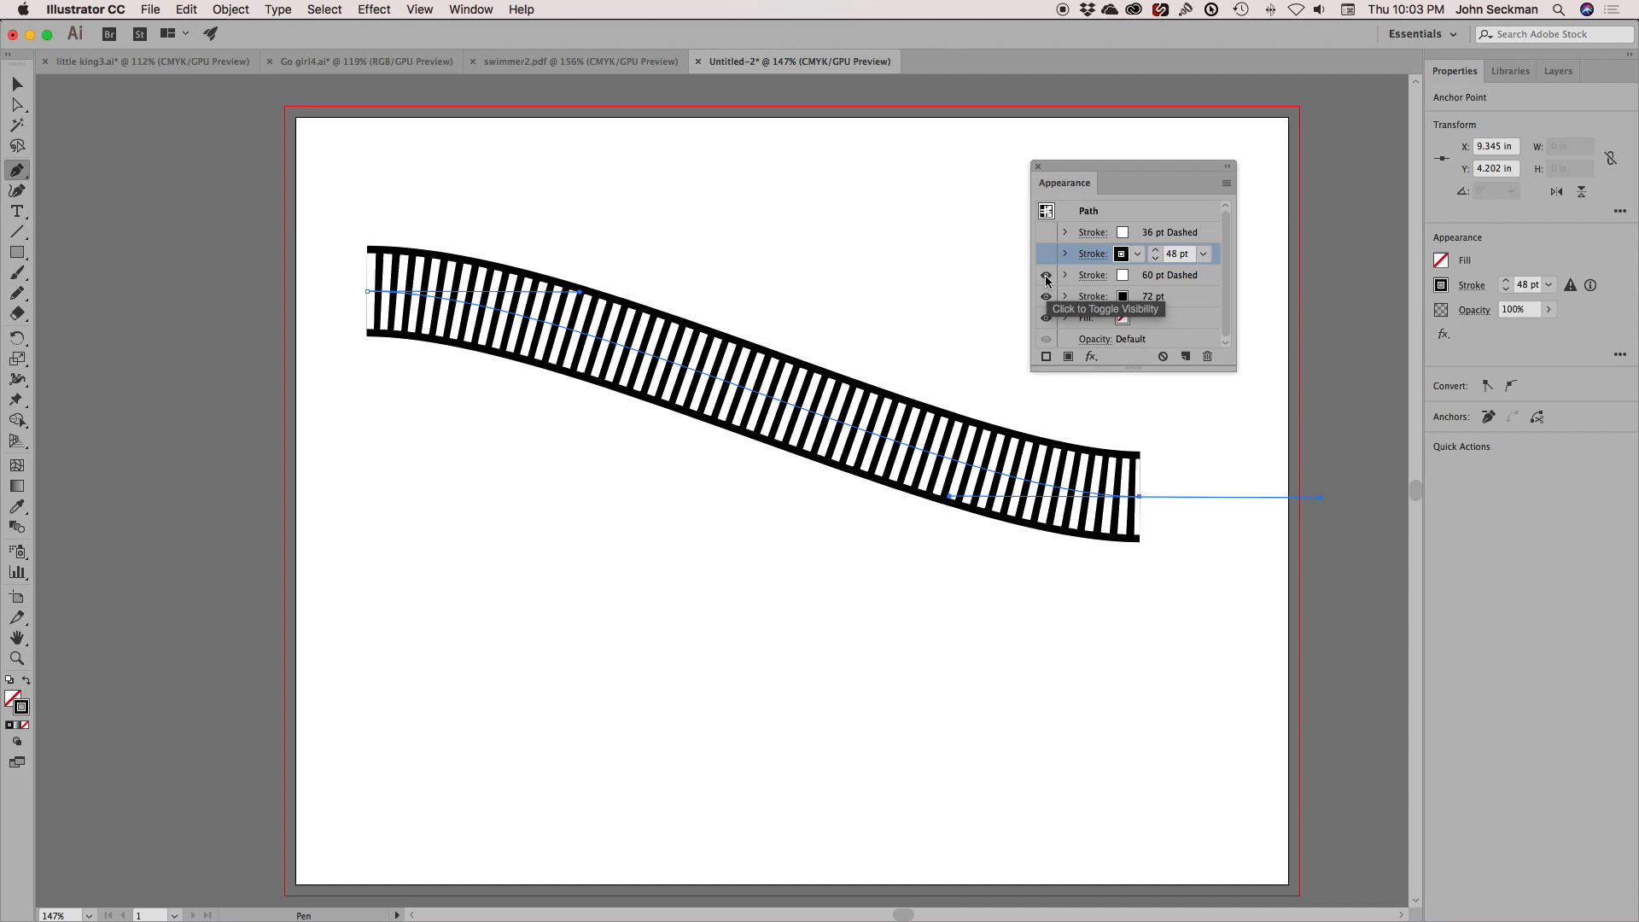
{"action": "left_click", "coordinate": [1045, 276]}
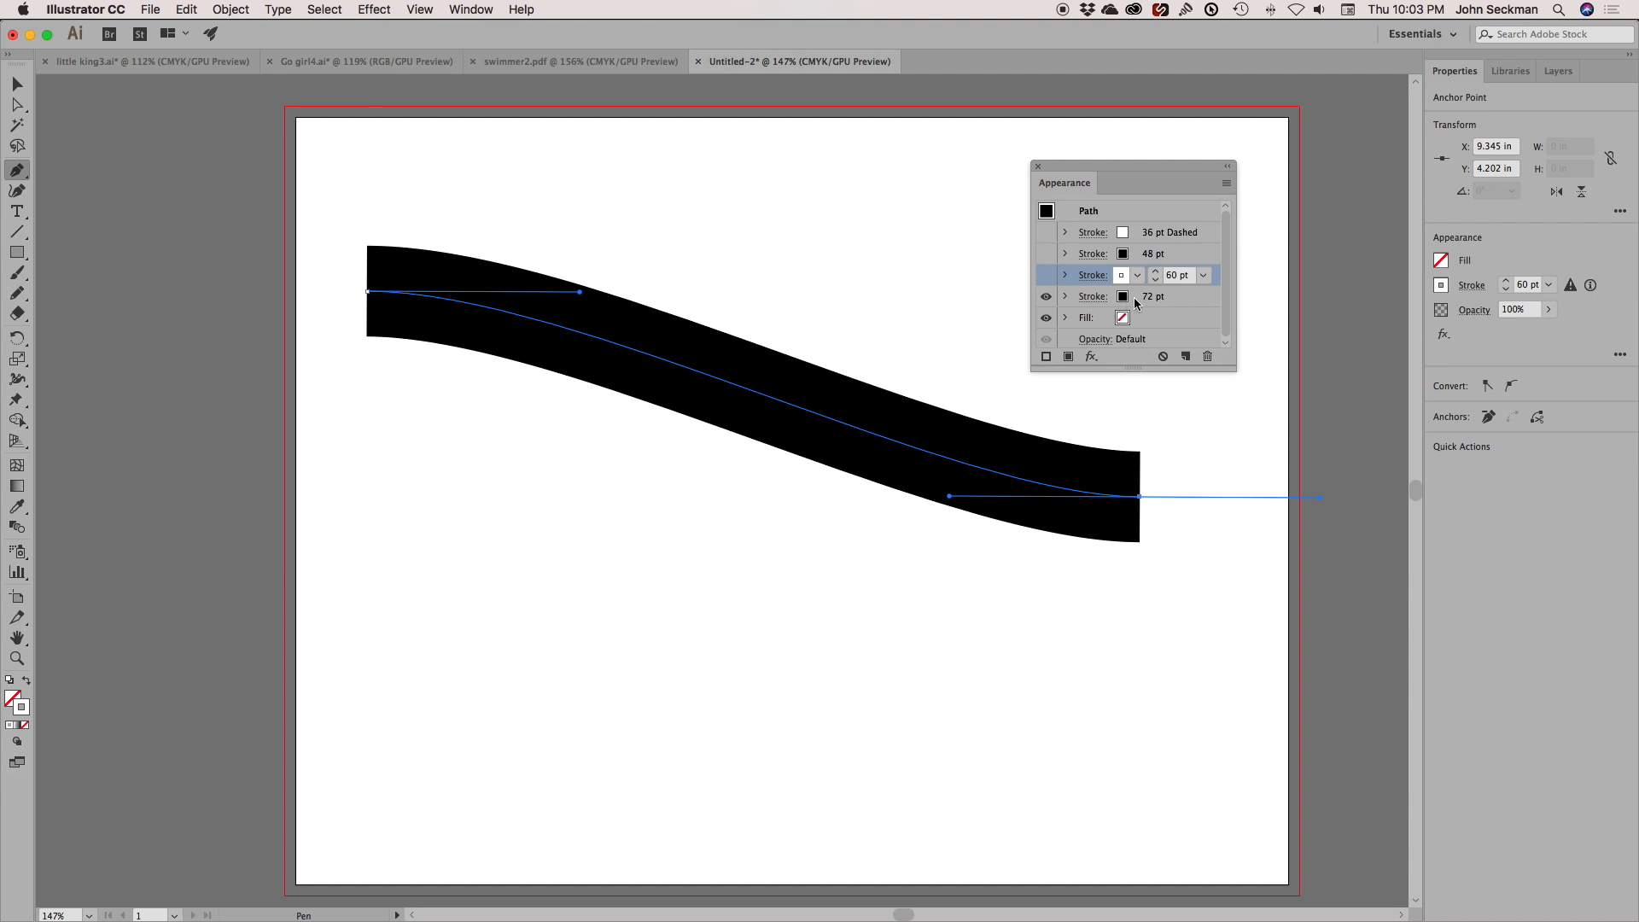
{"action": "left_click", "coordinate": [1046, 275]}
{"action": "left_click", "coordinate": [1046, 254]}
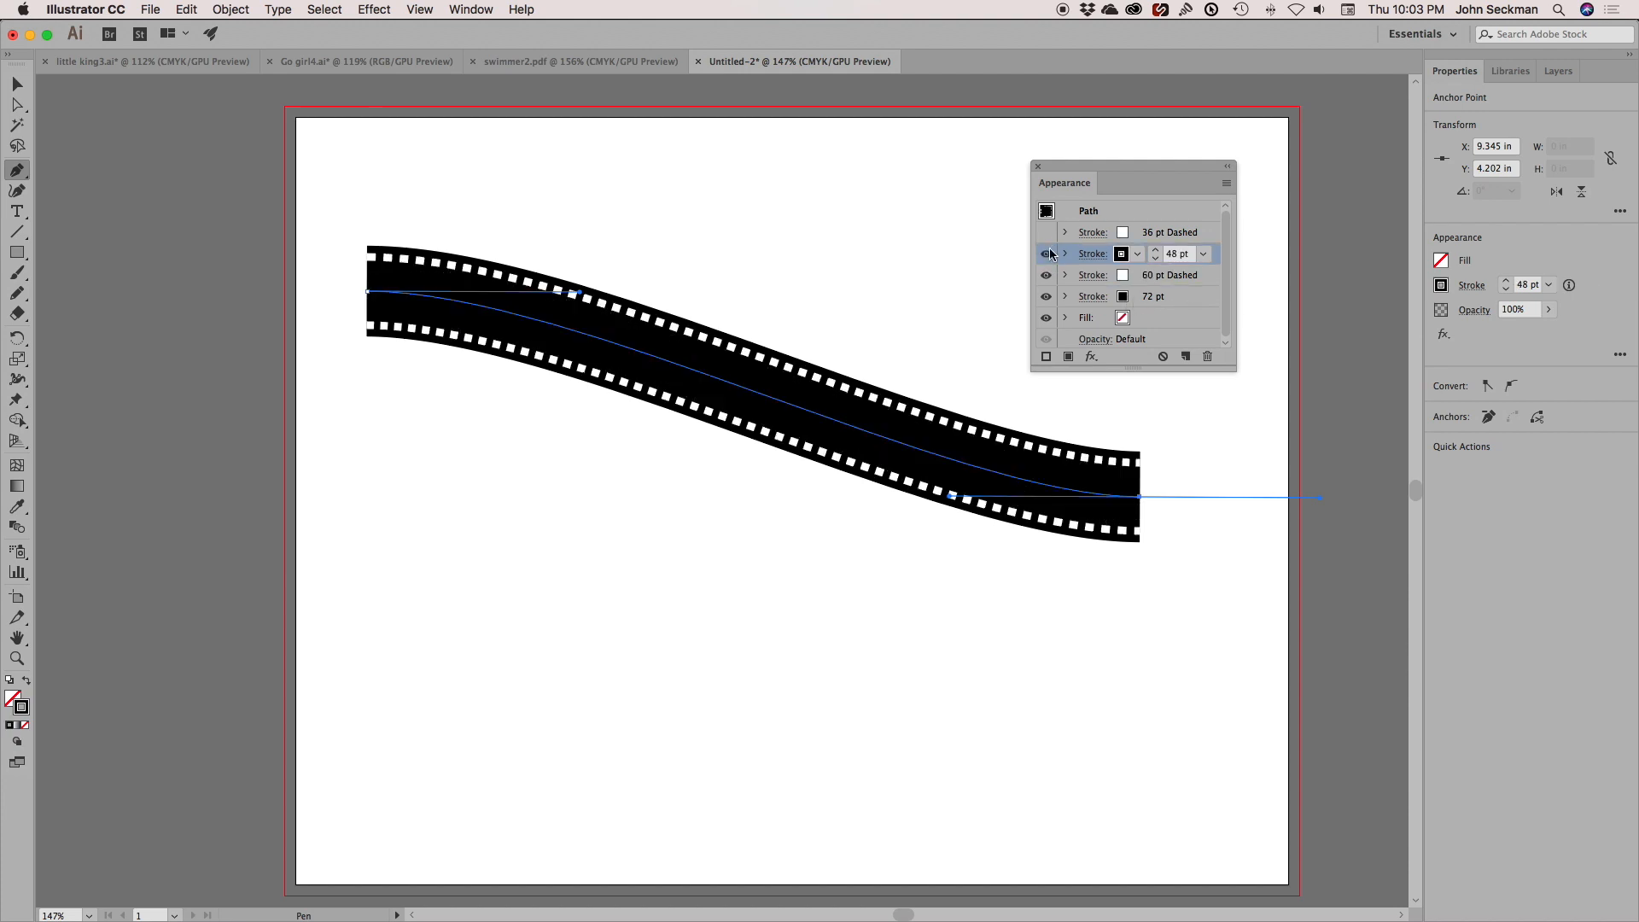
{"action": "left_click", "coordinate": [1045, 232]}
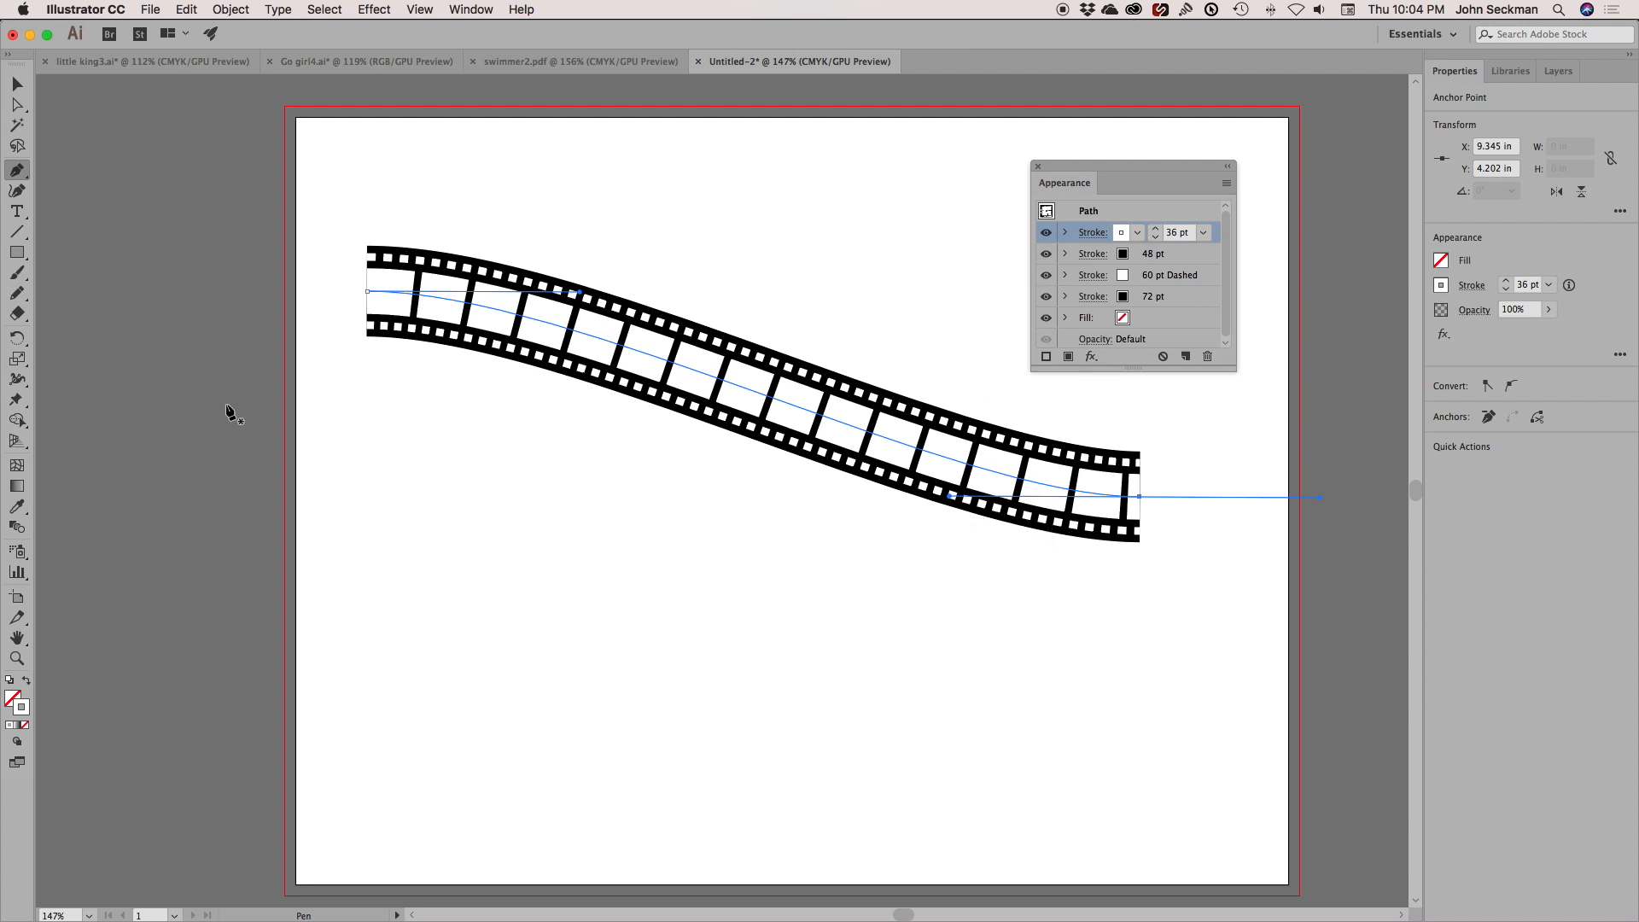
Show the Graphic Styles panel, move it clear of the artwork and save the film strip appearance as a new graphic style
{"action": "left_click", "coordinate": [483, 11]}
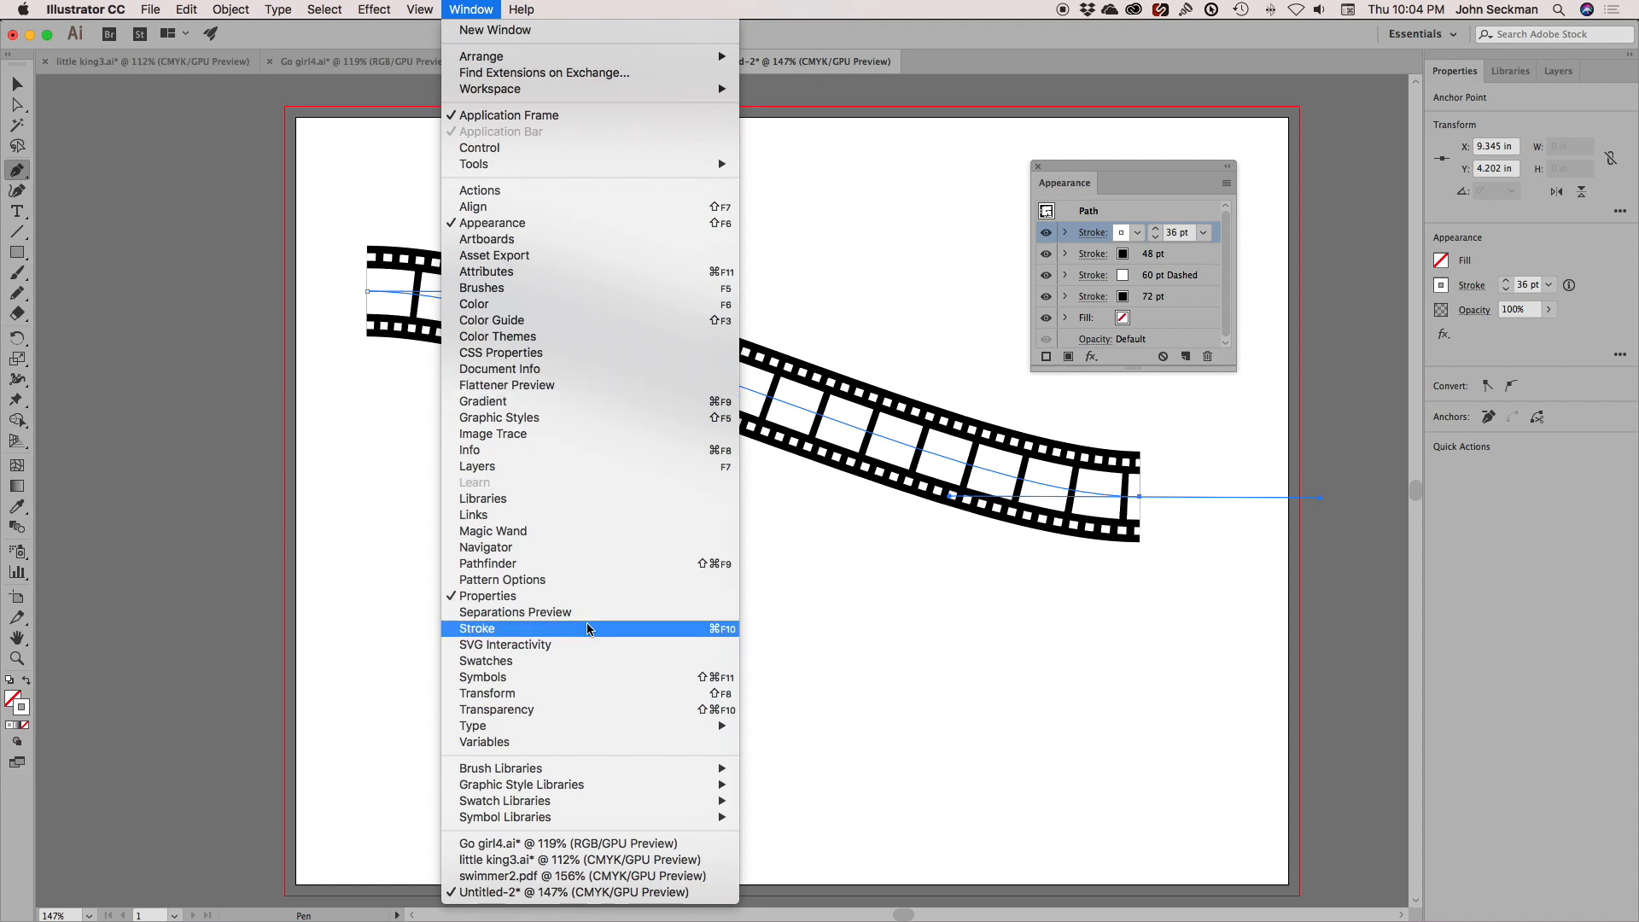
{"action": "left_click", "coordinate": [603, 417]}
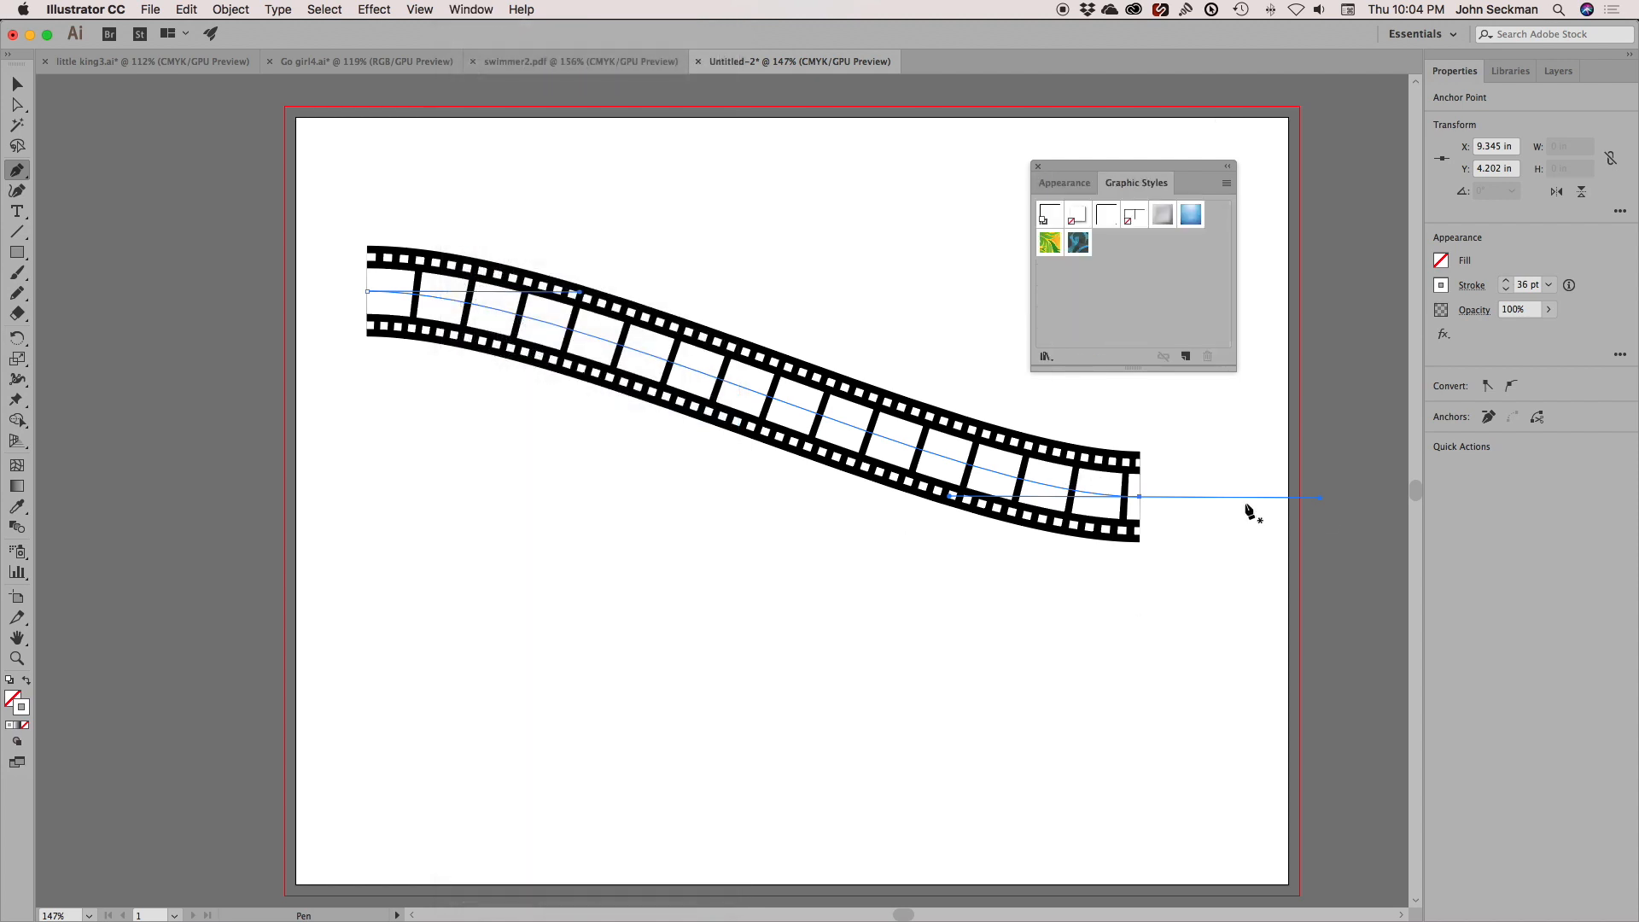
{"action": "left_click_drag", "start_coordinate": [1134, 165], "coordinate": [1268, 163]}
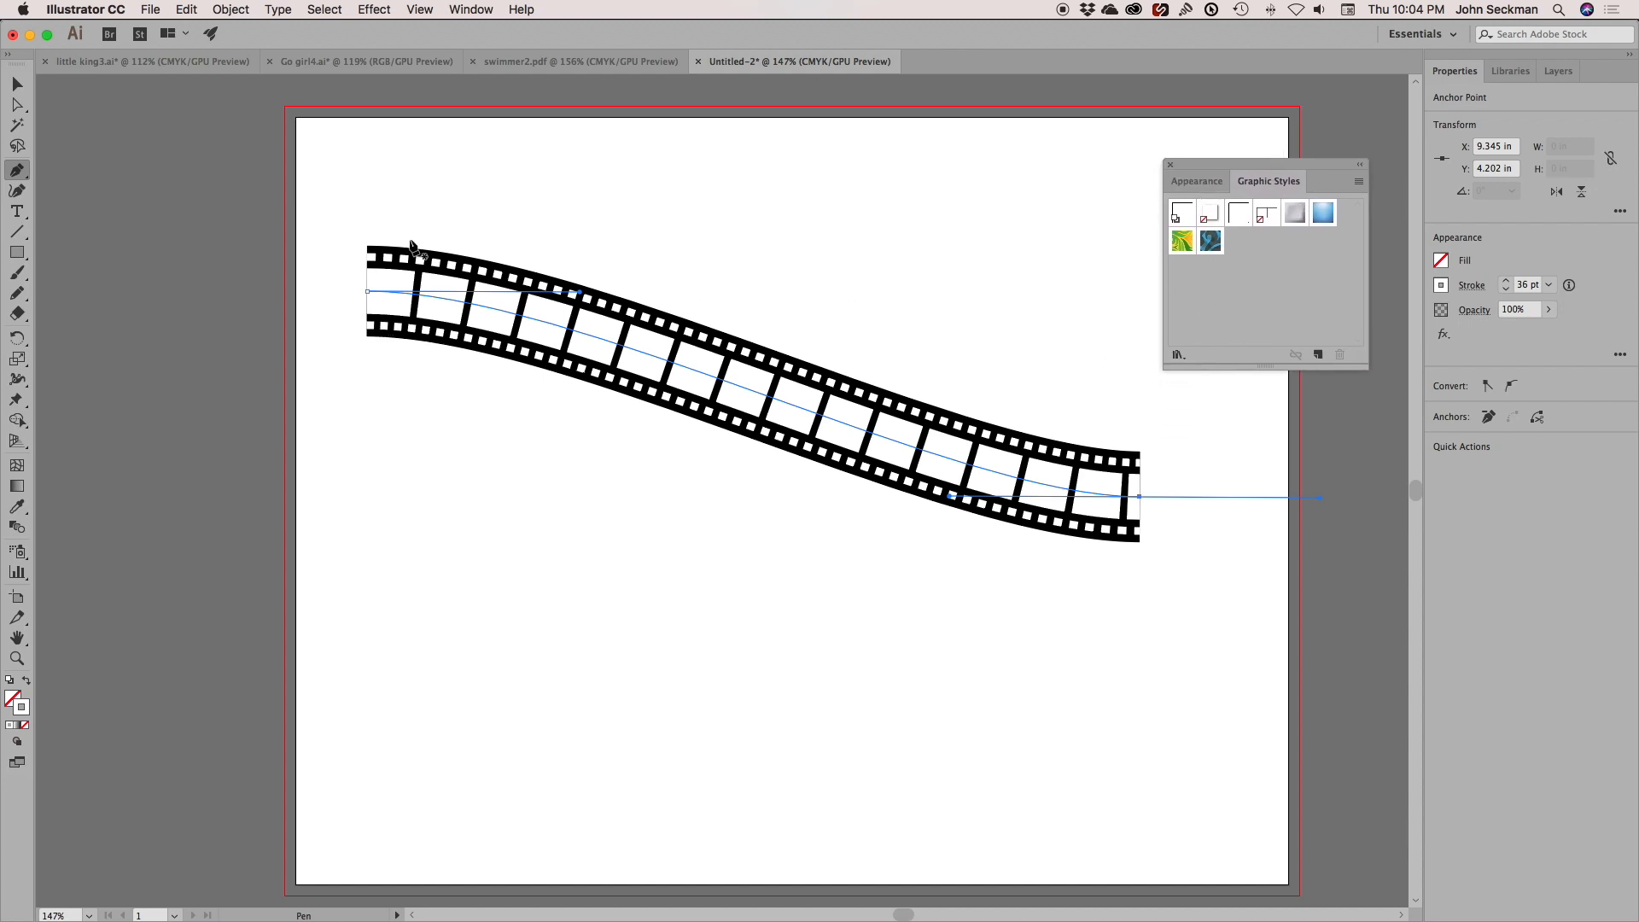
{"action": "left_click", "coordinate": [1317, 355]}
Reshape the film strip path into a single upward arch by raising the direction handles of both end points with the Direct Selection tool
{"action": "key", "text": "a"}
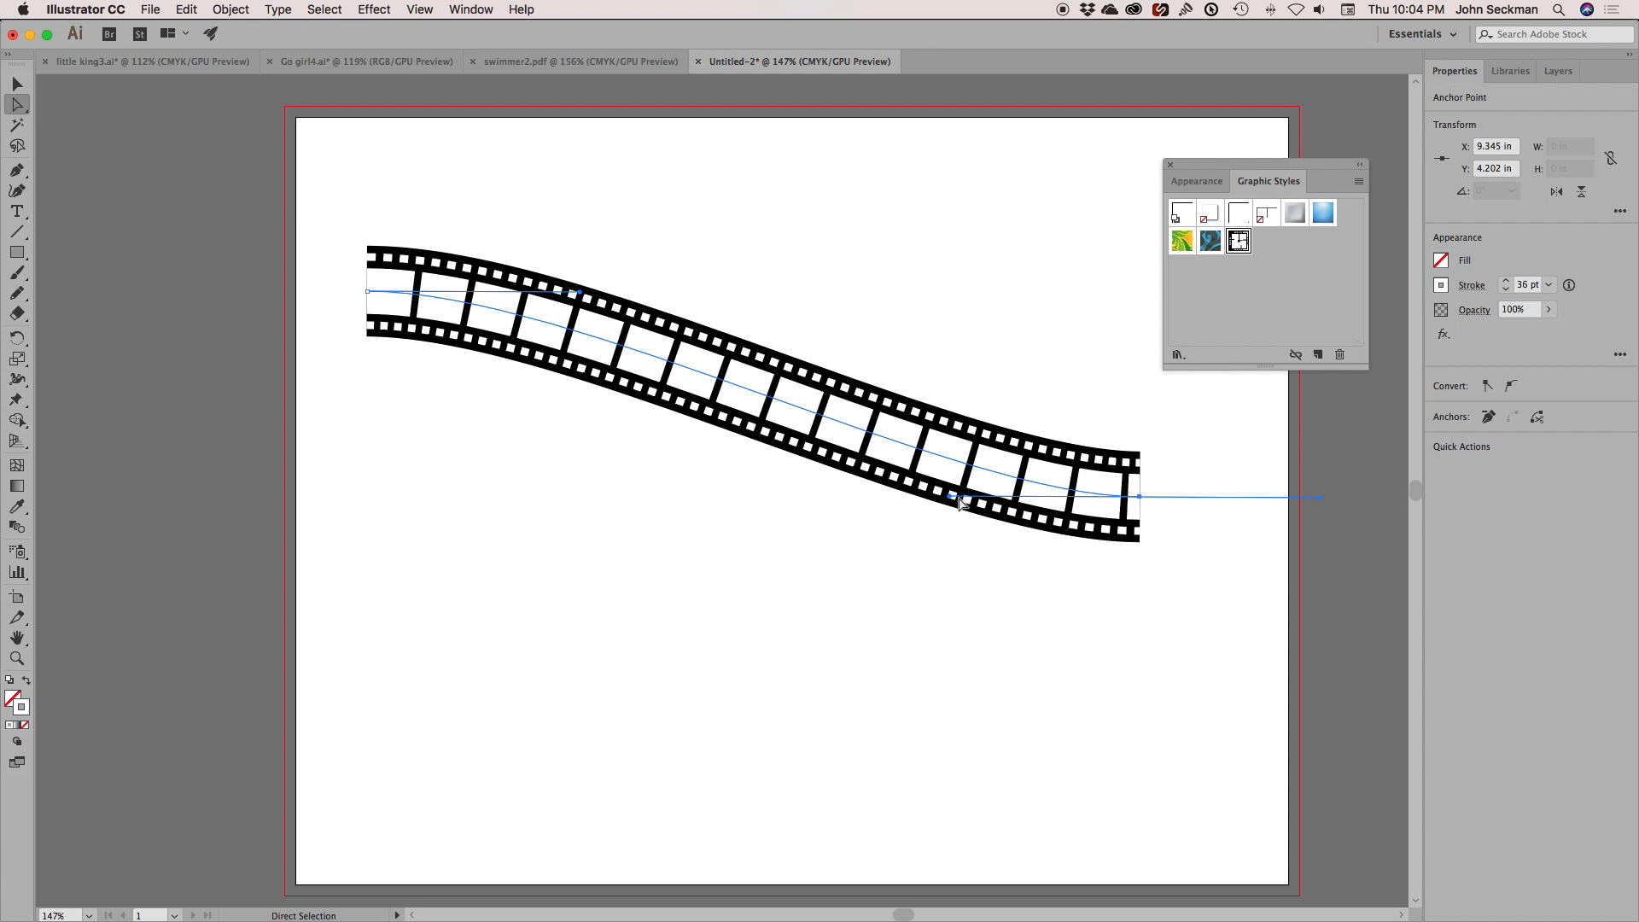
{"action": "left_click_drag", "start_coordinate": [949, 496], "coordinate": [995, 237]}
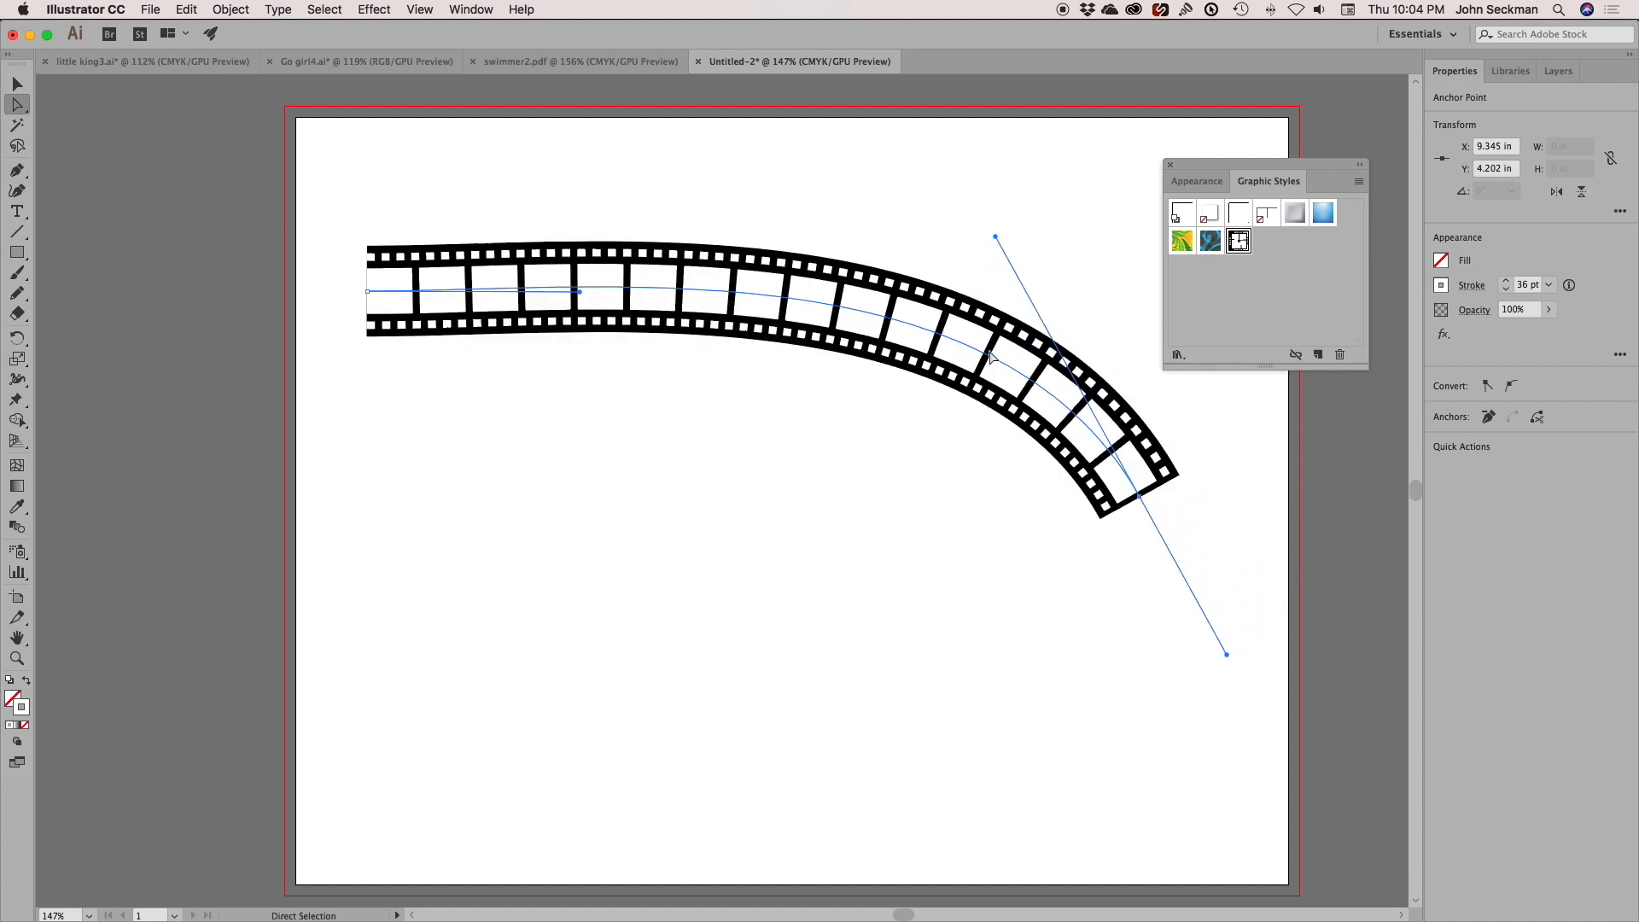
{"action": "left_click_drag", "start_coordinate": [579, 292], "coordinate": [577, 170]}
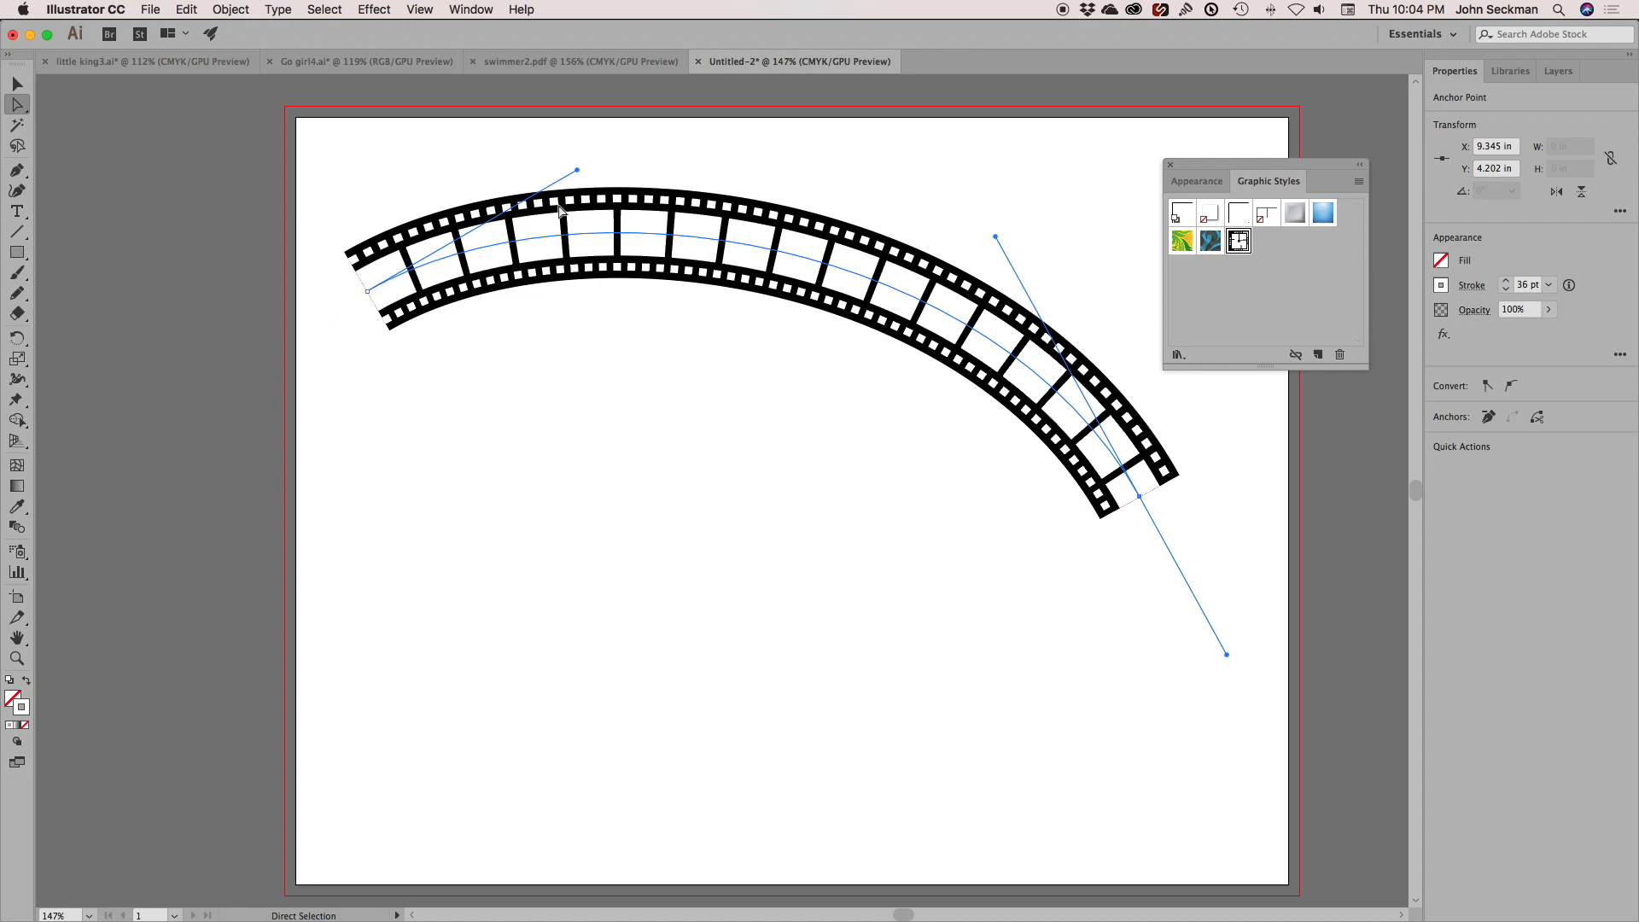
{"action": "left_click_drag", "start_coordinate": [994, 234], "coordinate": [1008, 206]}
{"action": "left_click", "coordinate": [753, 297]}
{"action": "left_click_drag", "start_coordinate": [574, 167], "coordinate": [634, 146]}
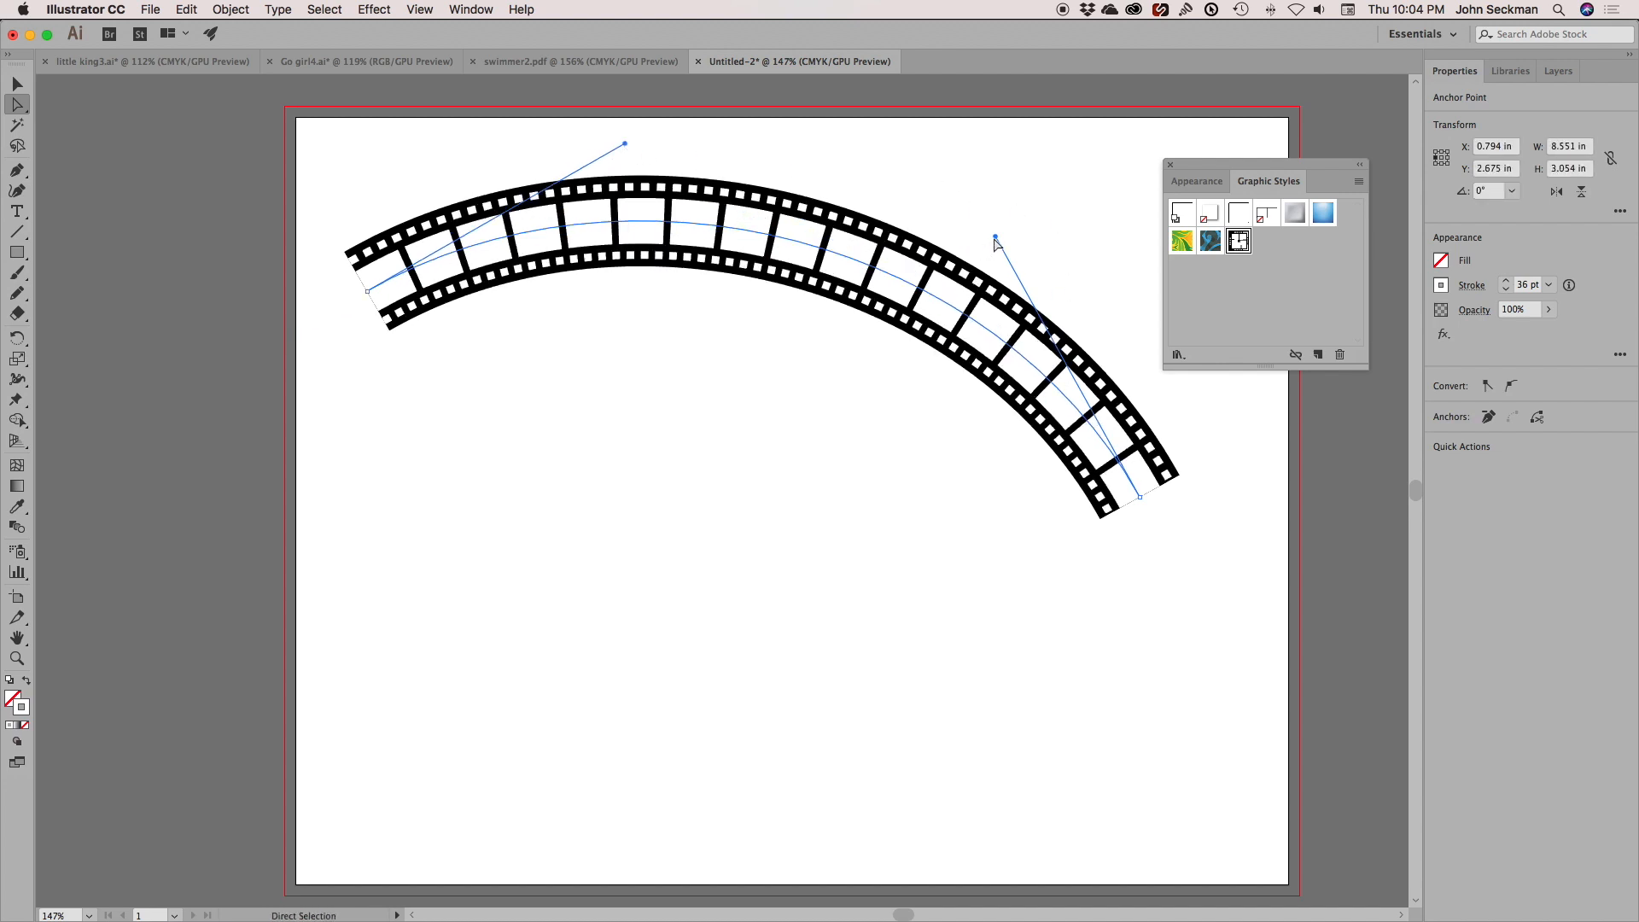
{"action": "left_click_drag", "start_coordinate": [995, 238], "coordinate": [1009, 206]}
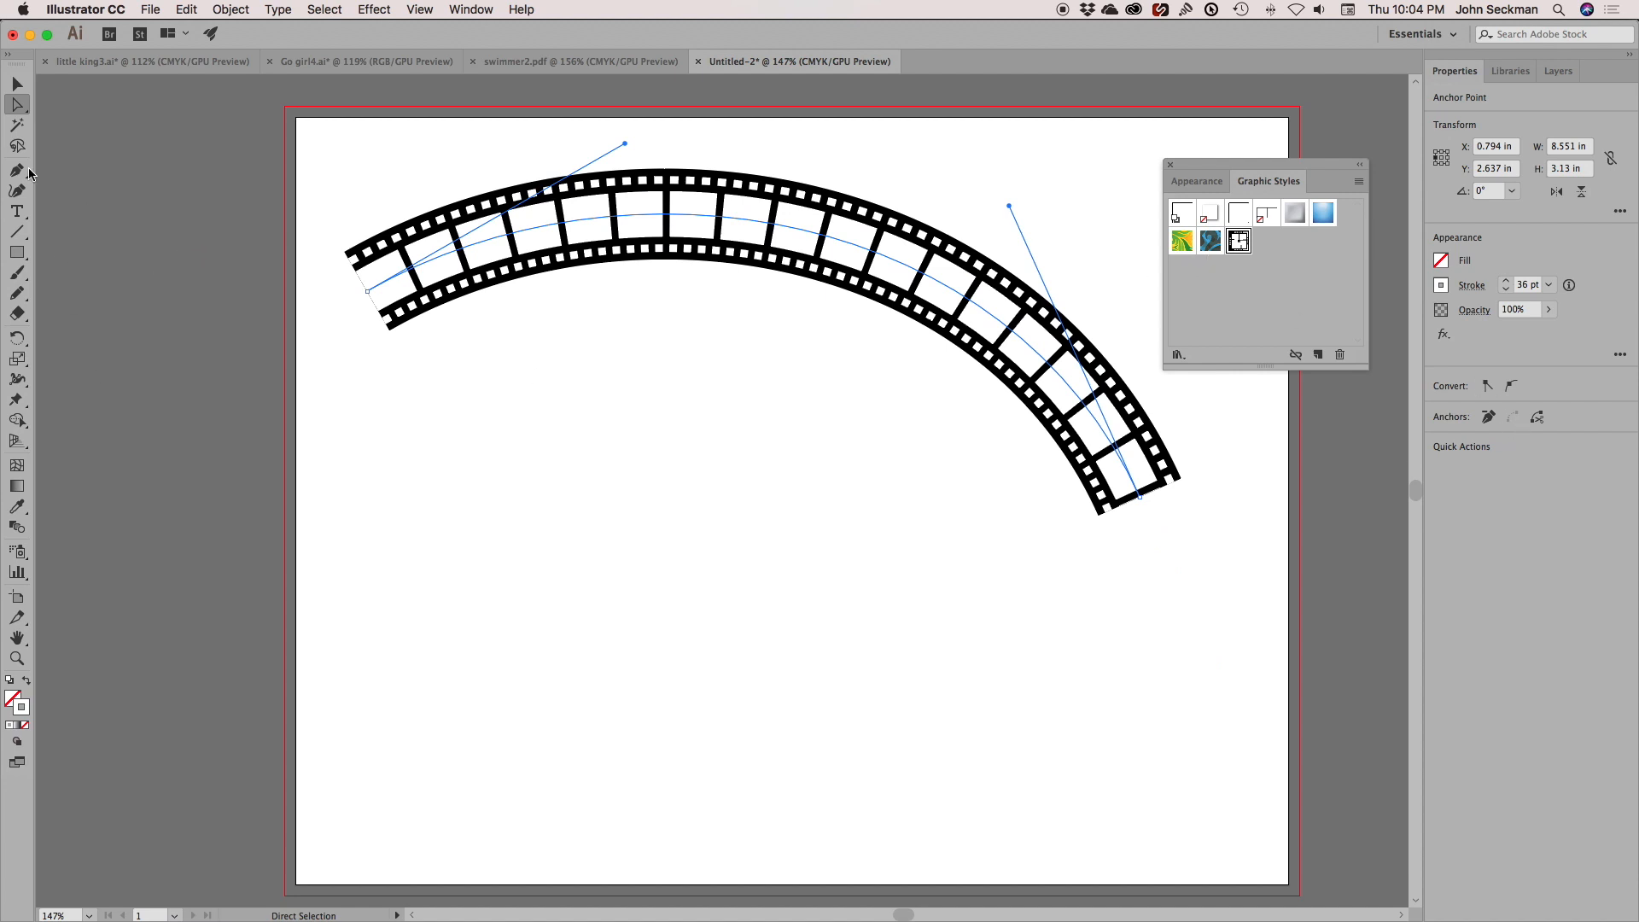
Draw a circle about 5.75 in wide below the film strip arch and apply the saved film strip graphic style to it
{"action": "left_click", "coordinate": [17, 253]}
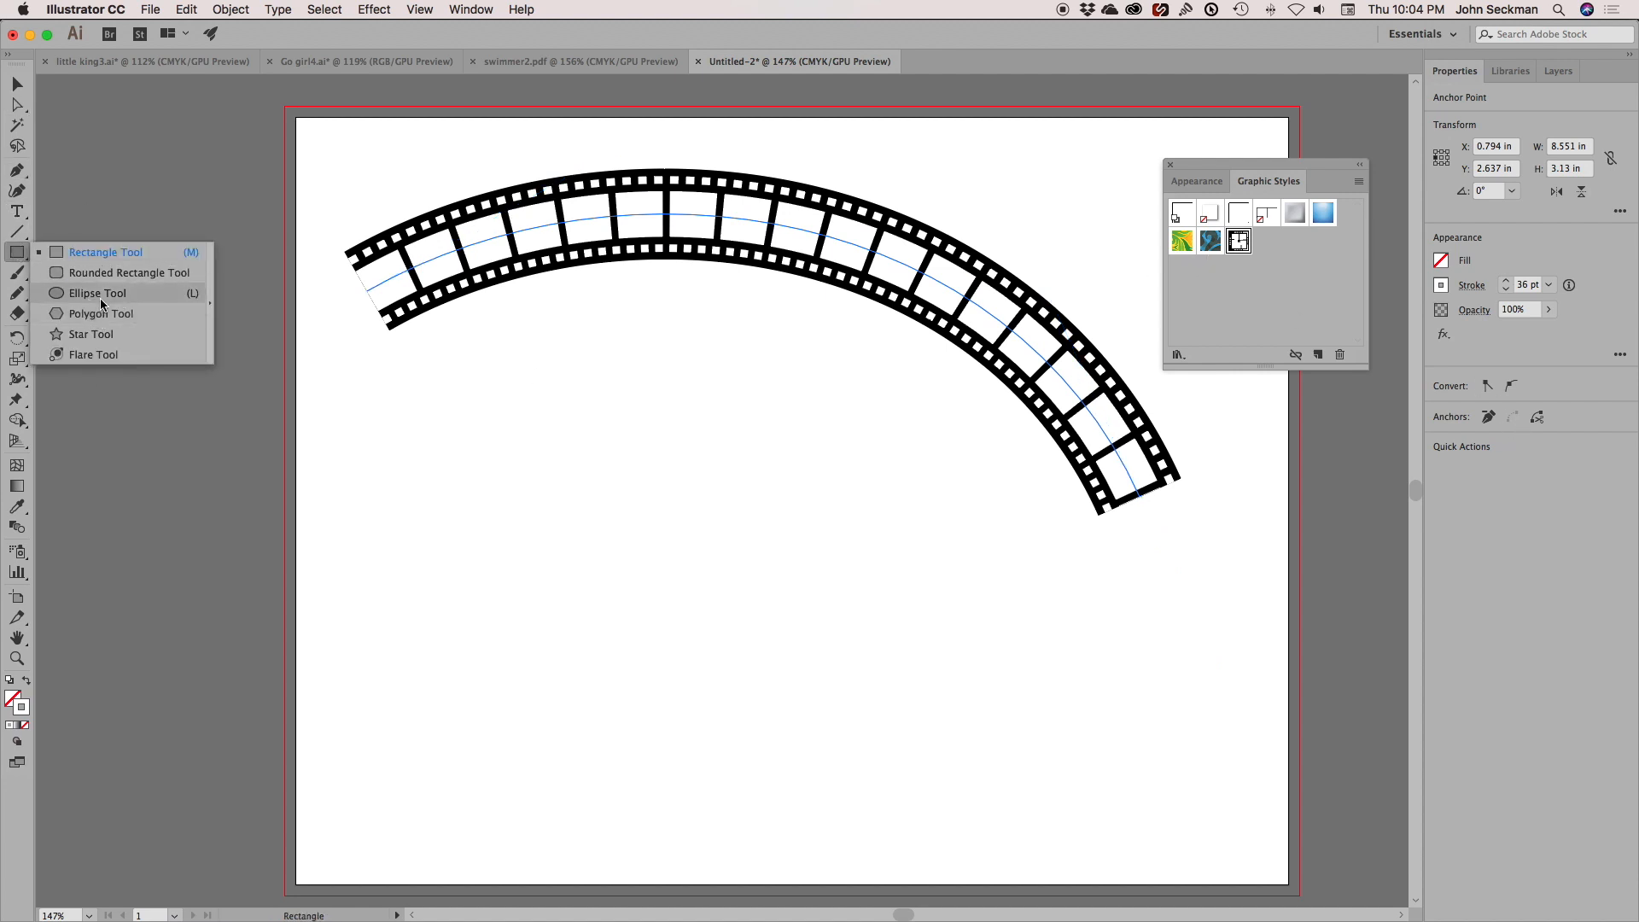
{"action": "left_click", "coordinate": [101, 295]}
{"action": "left_click_drag", "start_coordinate": [451, 465], "coordinate": [967, 675]}
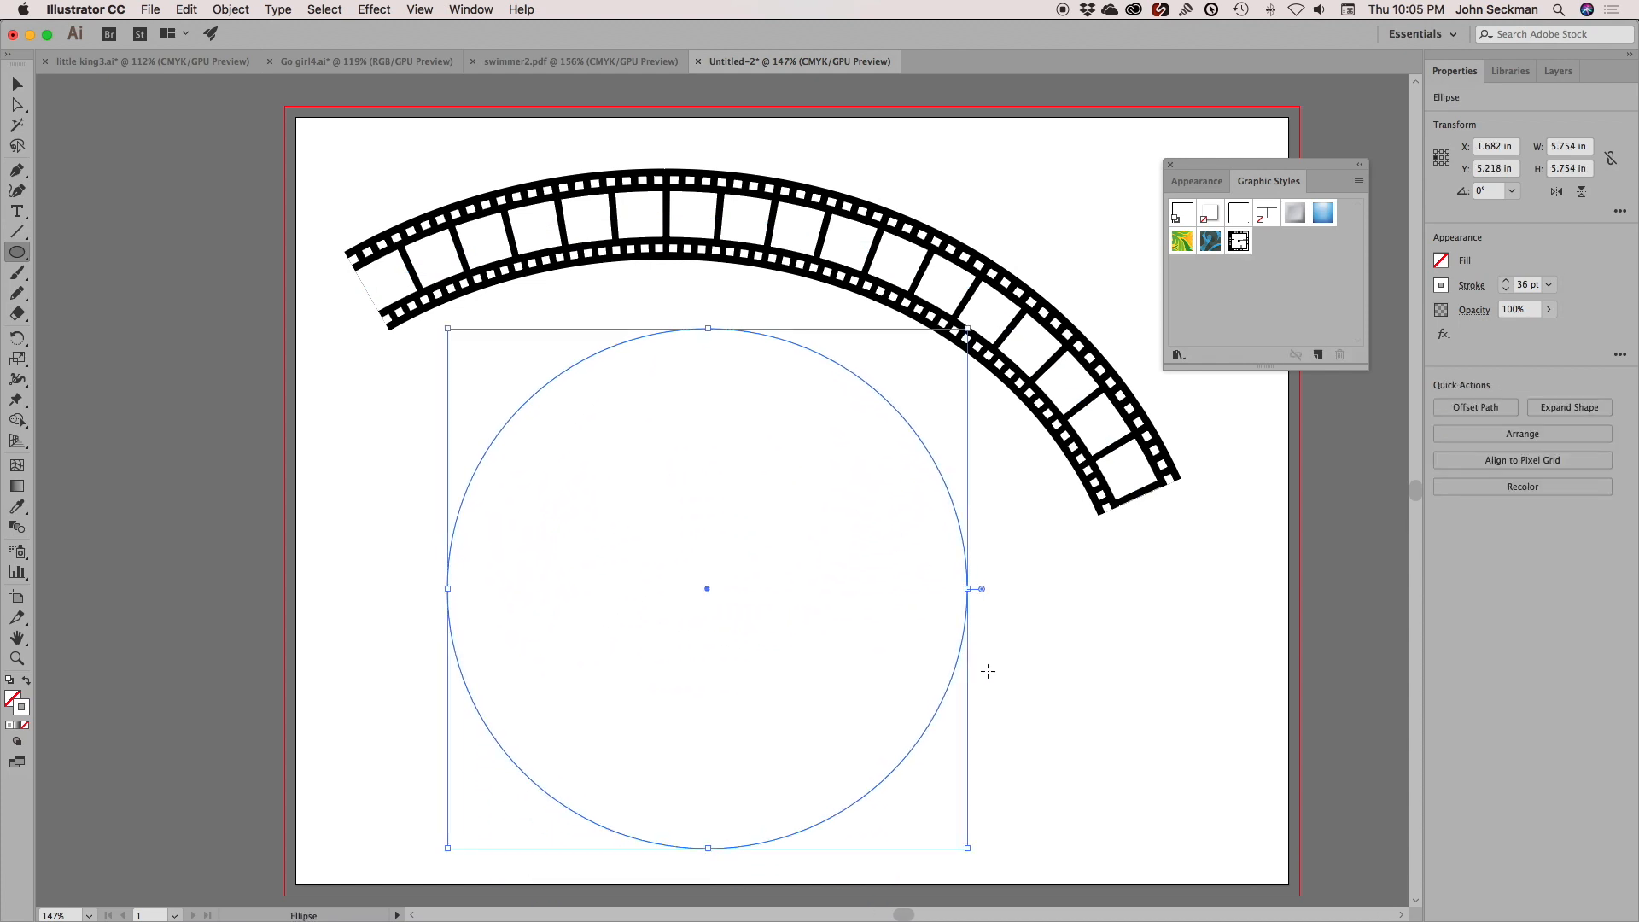
{"action": "left_click", "coordinate": [1239, 243]}
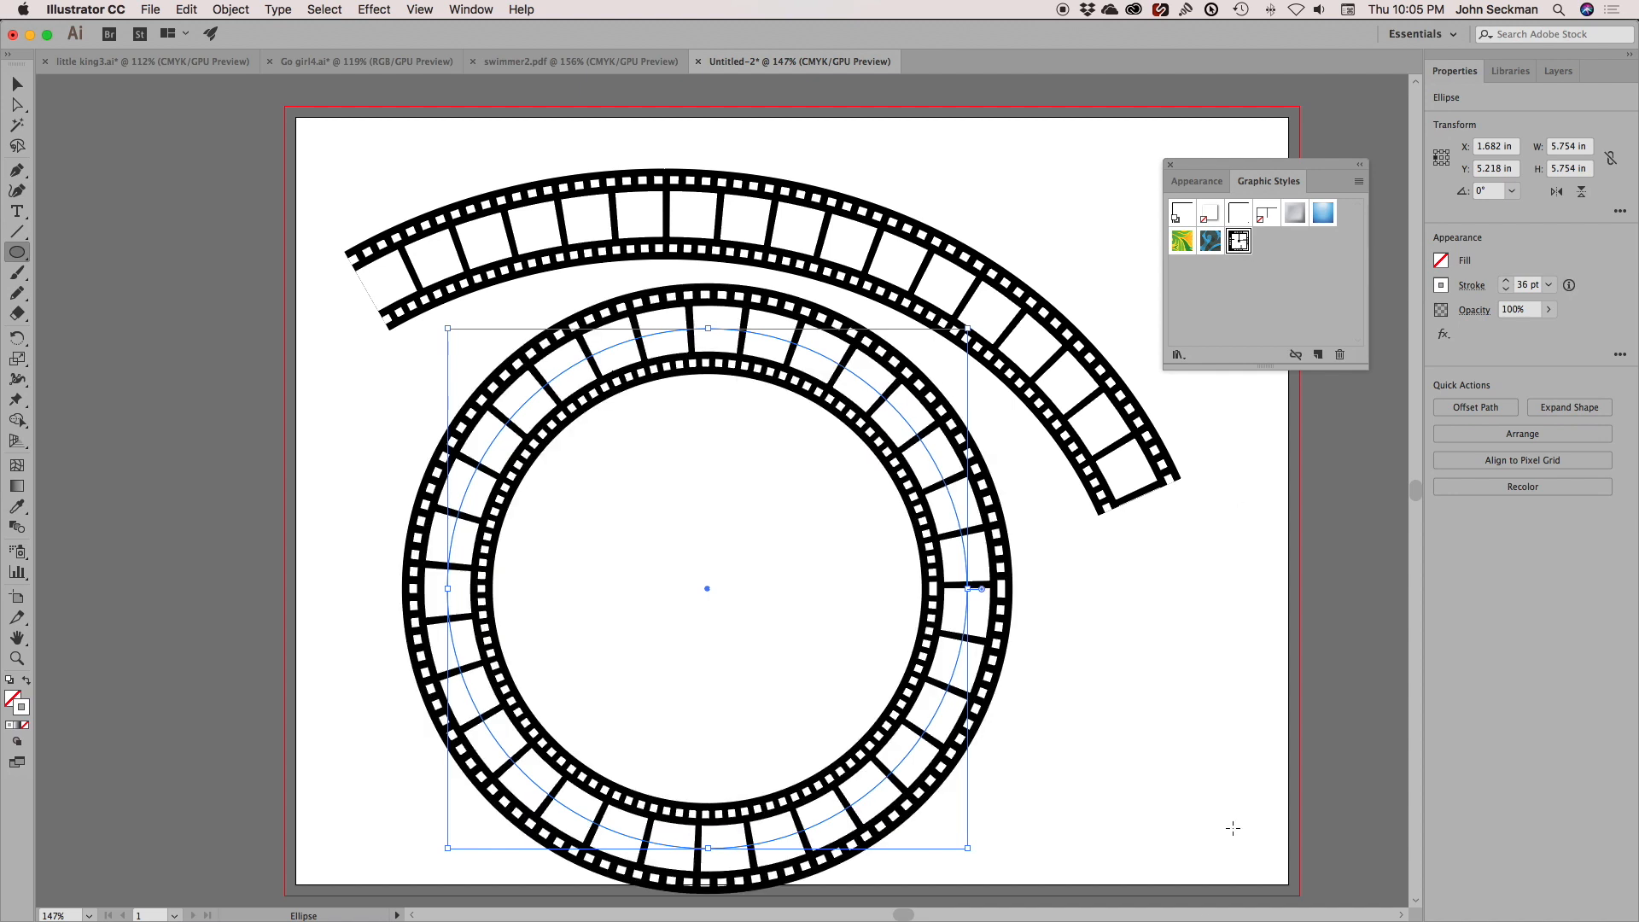